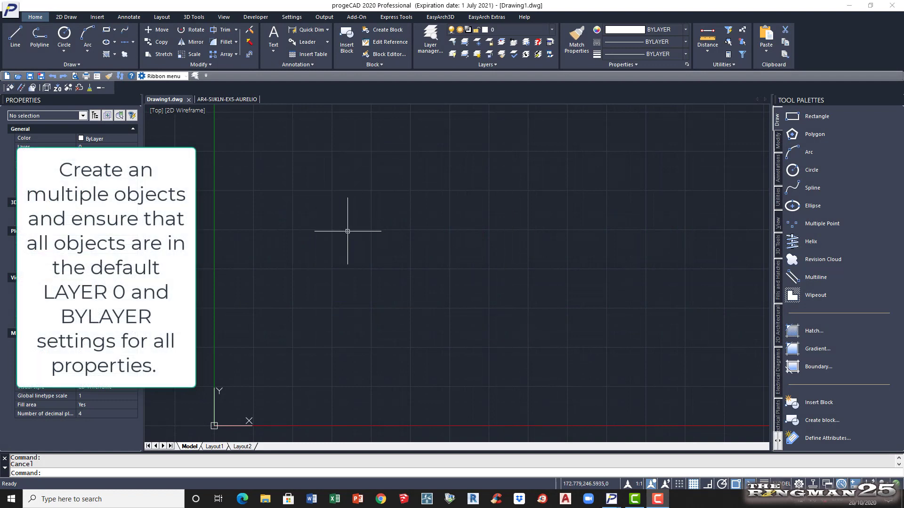
Draw a 600 by 600 rectangle in the empty drawing area.
click(799, 118)
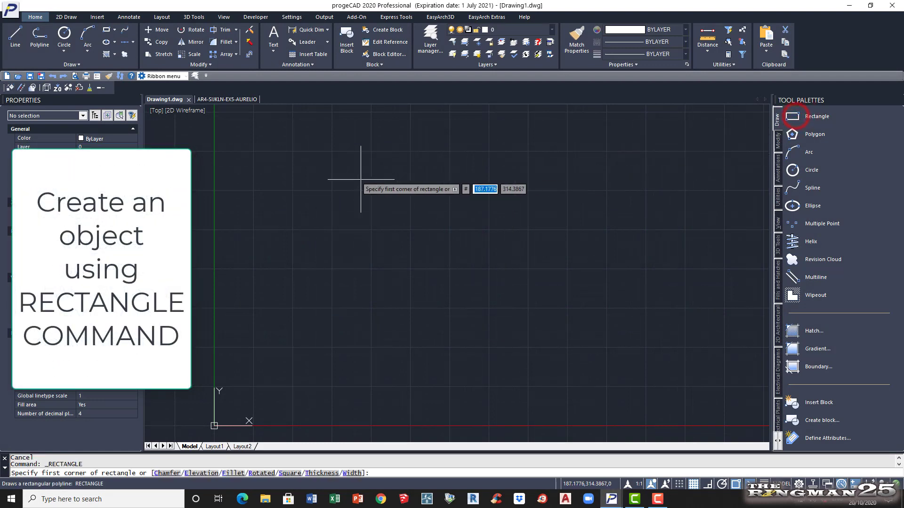
click(351, 174)
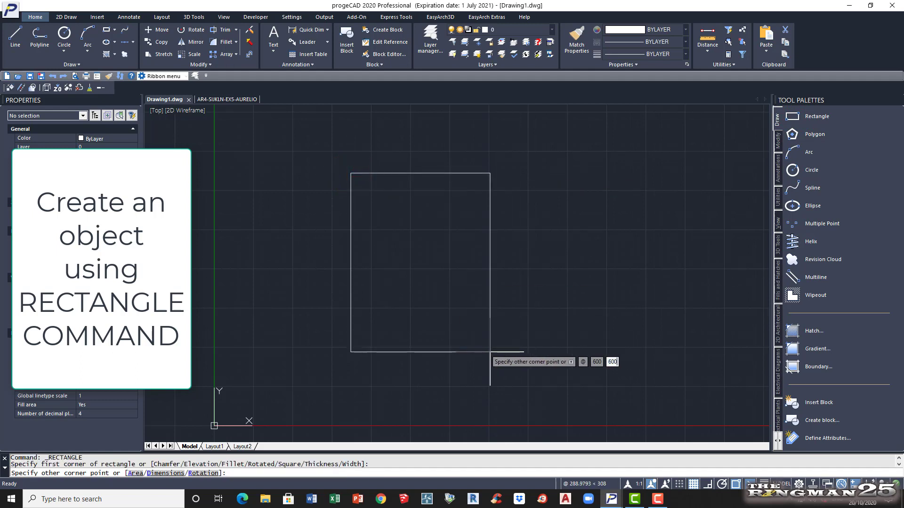
key(Return)
scroll(313, 256, down, 5)
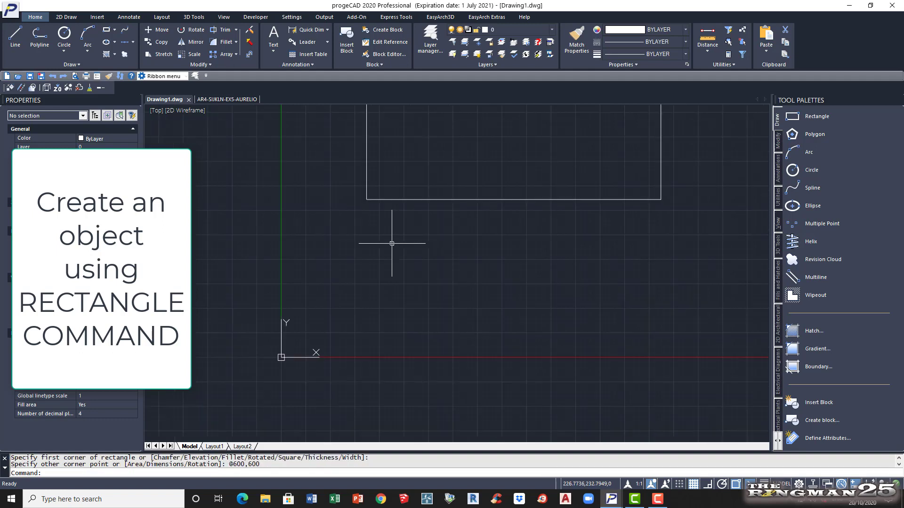
mouse_move(423, 224)
middle_down()
mouse_move(410, 316)
mouse_move(421, 310)
mouse_move(427, 335)
middle_up()
scroll(421, 336, up, 2)
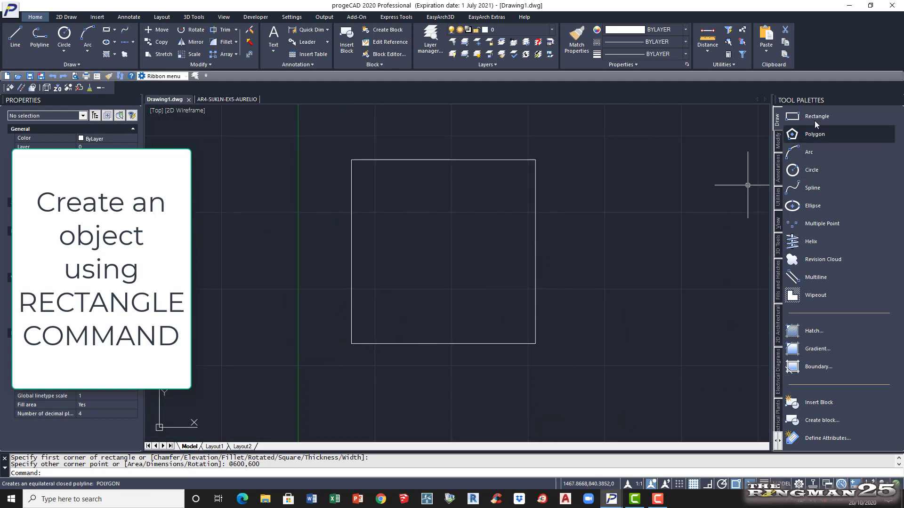
Draw a 600 by 50 rectangle directly below the square, starting from its lower-left corner.
click(795, 117)
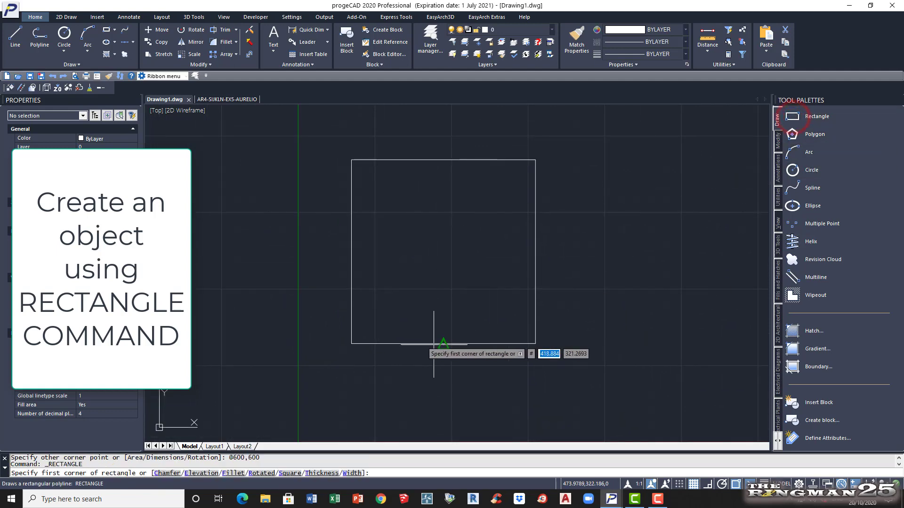
click(353, 343)
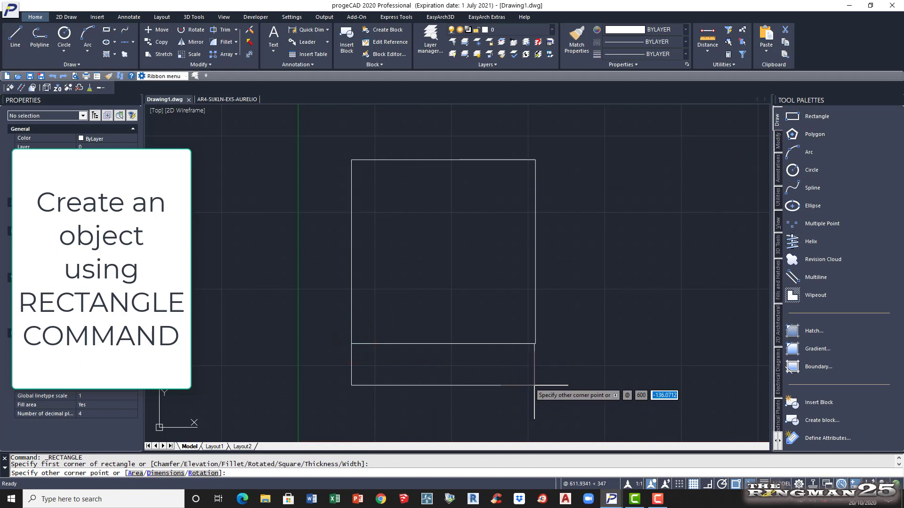
text(50)
key(Return)
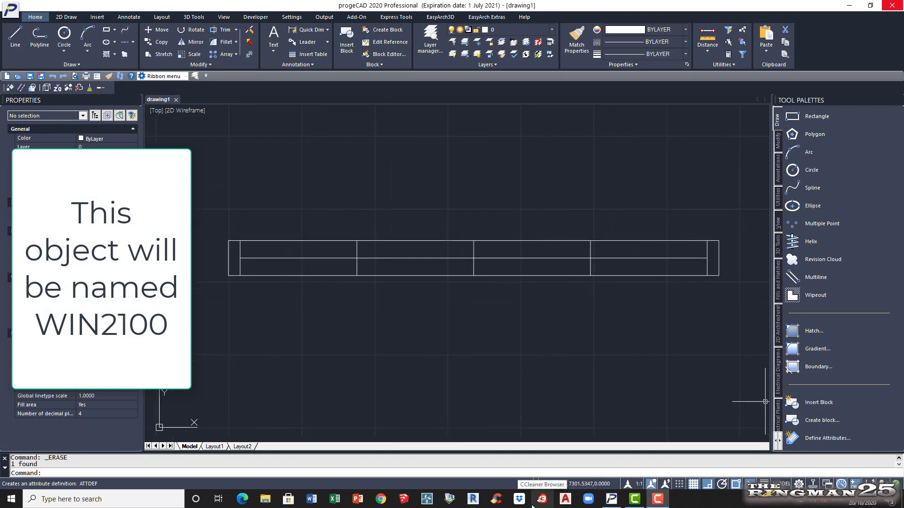
mouse_move(624, 491)
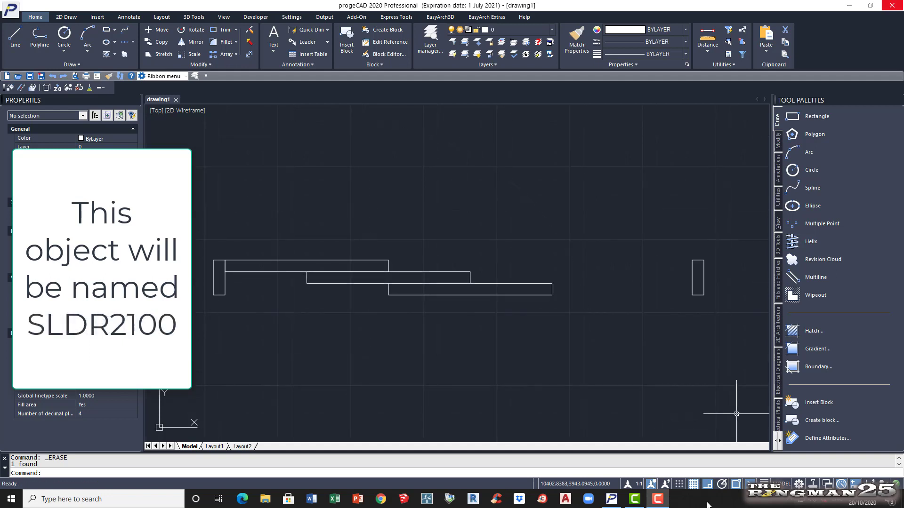
click(708, 504)
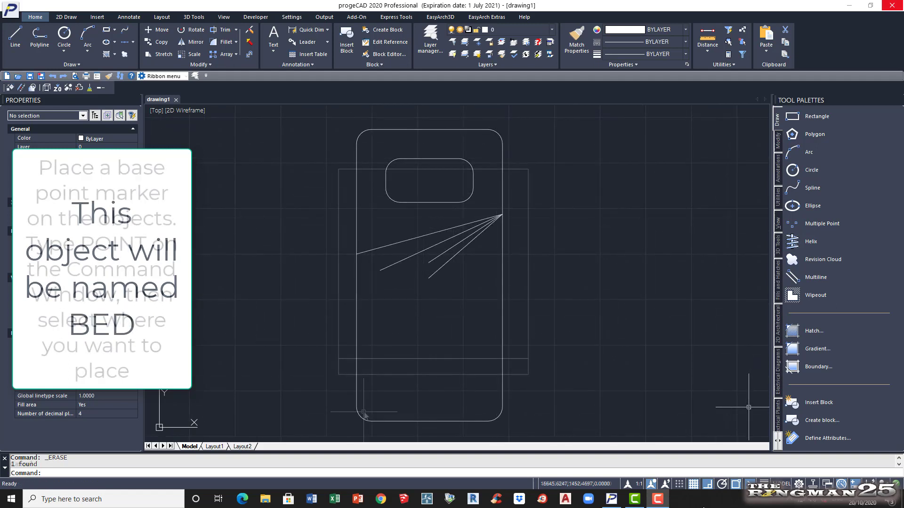
Set the point display type to a circle with an X at absolute size 50, and place a point at the midpoint of the square's top edge.
click(60, 470)
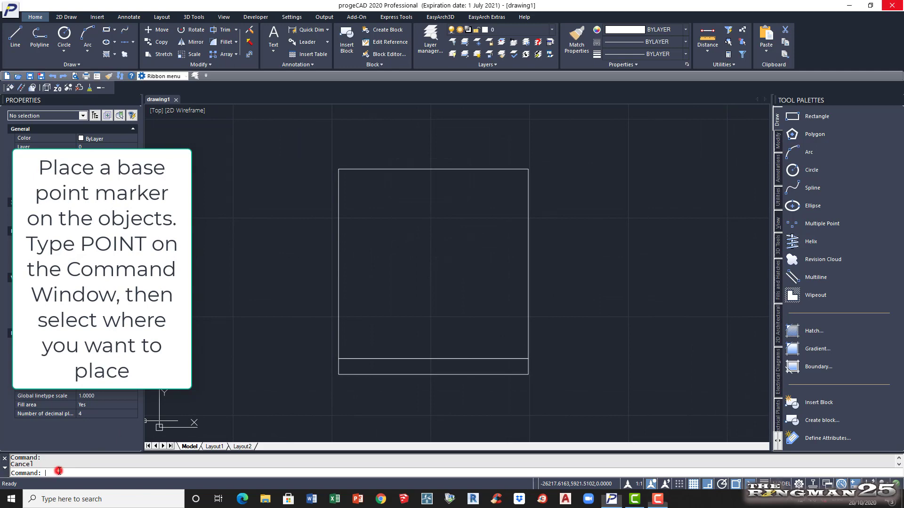
text(POINT)
key(Return)
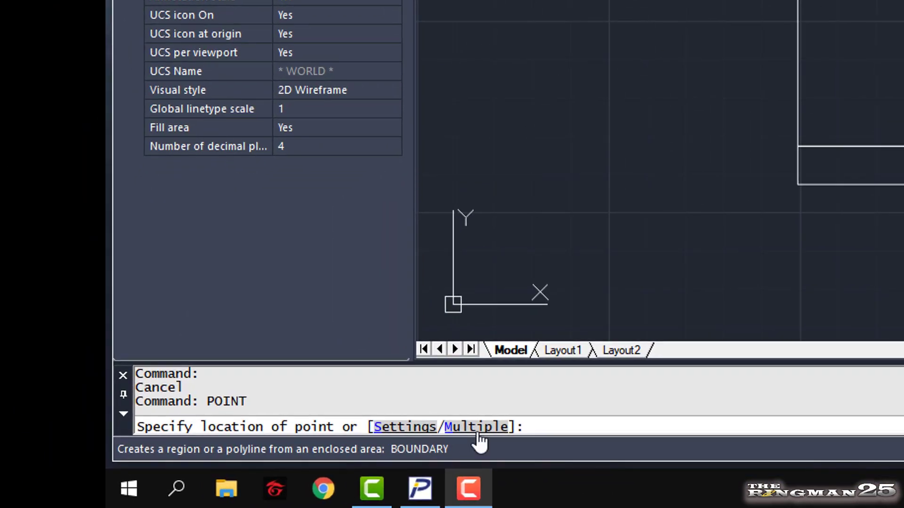
click(561, 422)
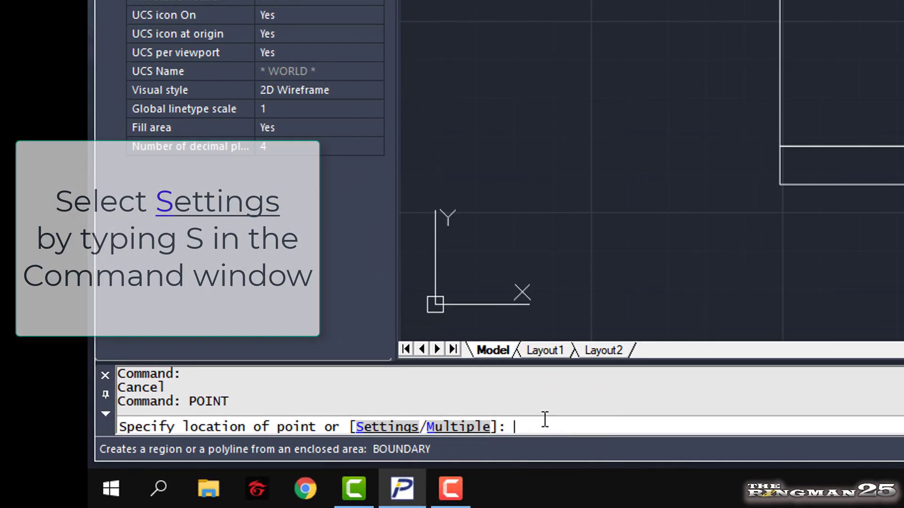
text(s)
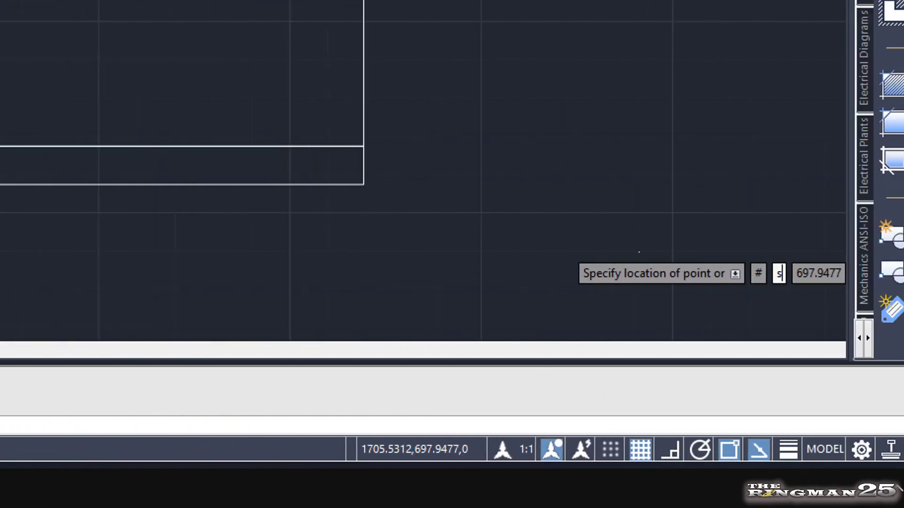
key(Return)
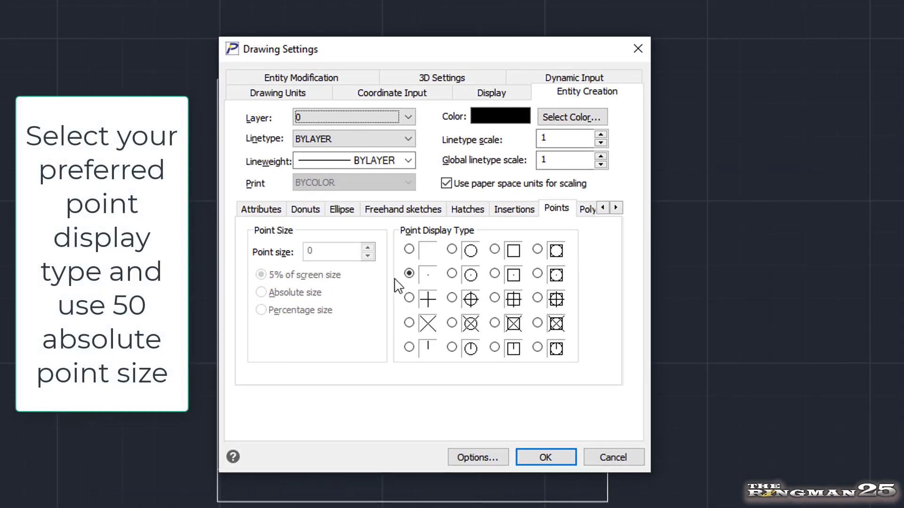
click(452, 323)
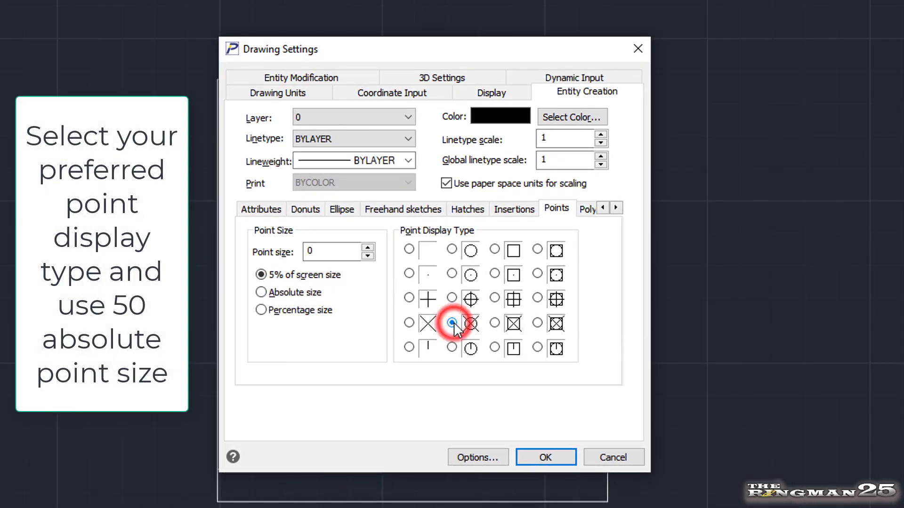
click(262, 292)
double_click(329, 252)
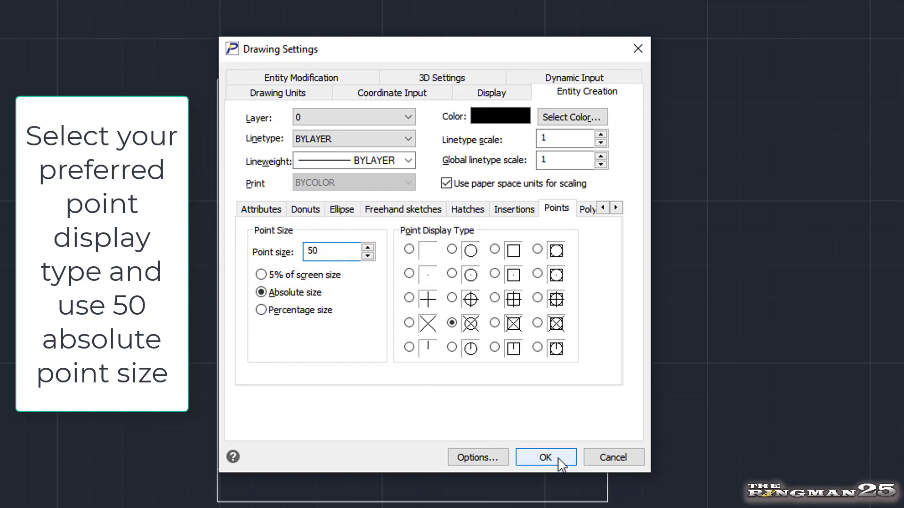
click(546, 457)
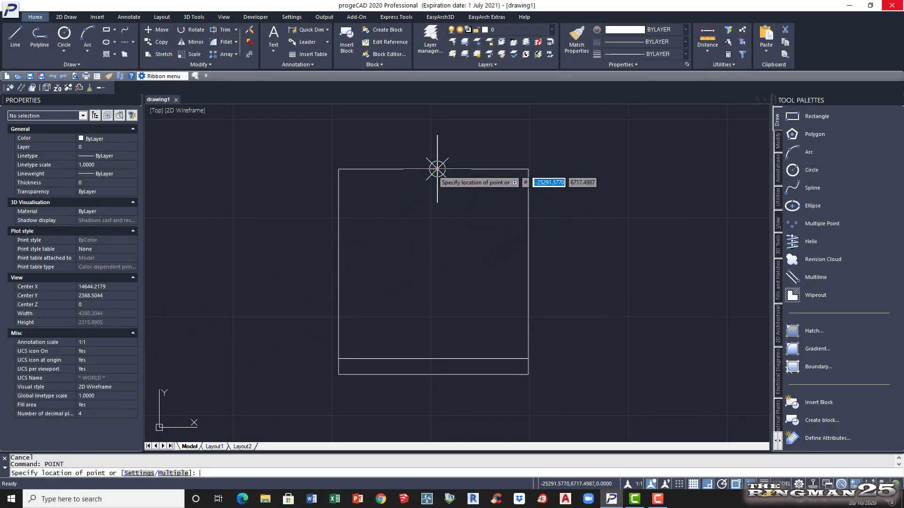
click(433, 169)
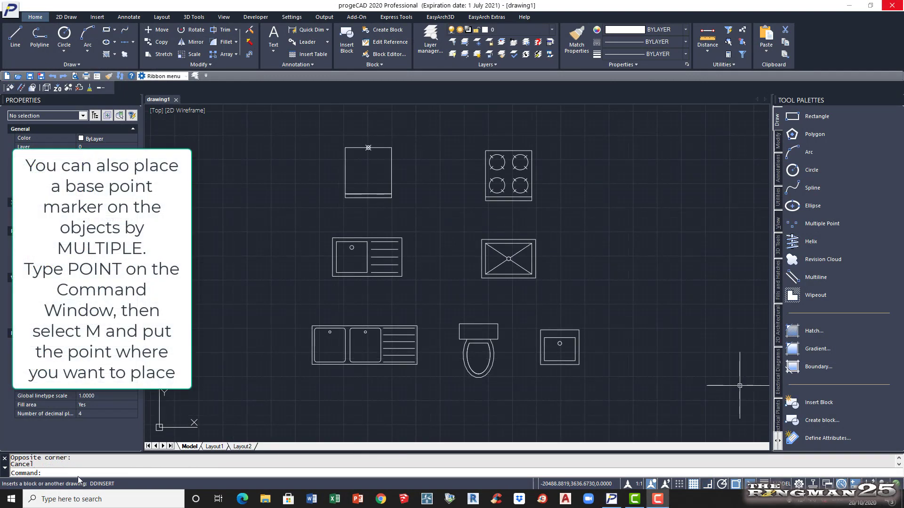
Place multiple points at the top-edge midpoints of the stove, single sink, crossed rectangular fixture, double sink, toilet and small basin.
click(75, 471)
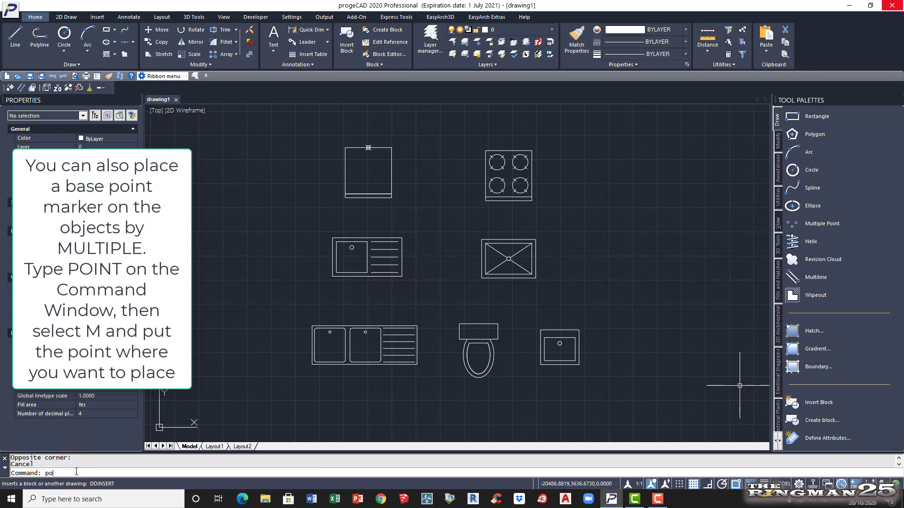
key(Return)
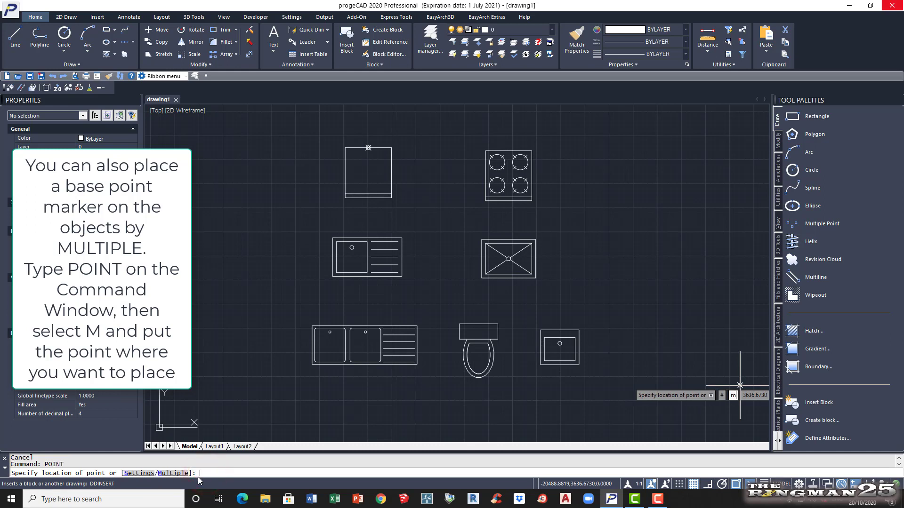
text(m)
key(Return)
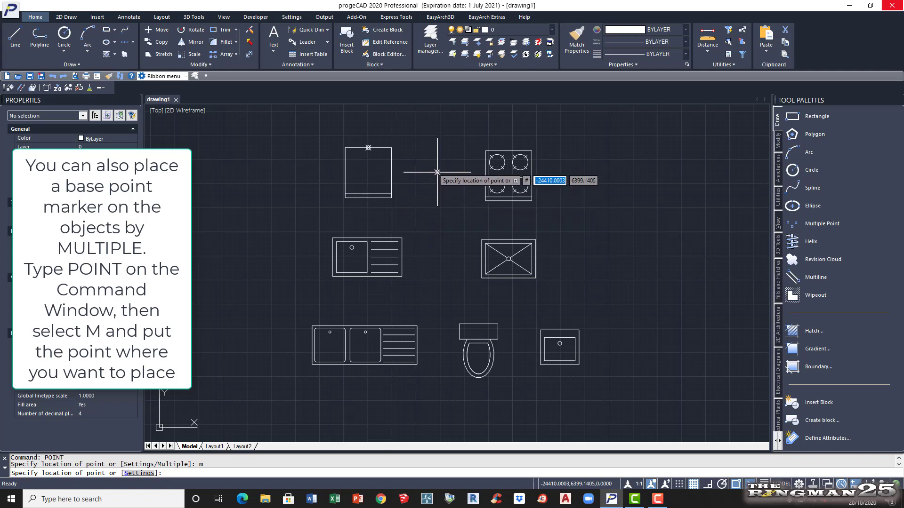
click(509, 151)
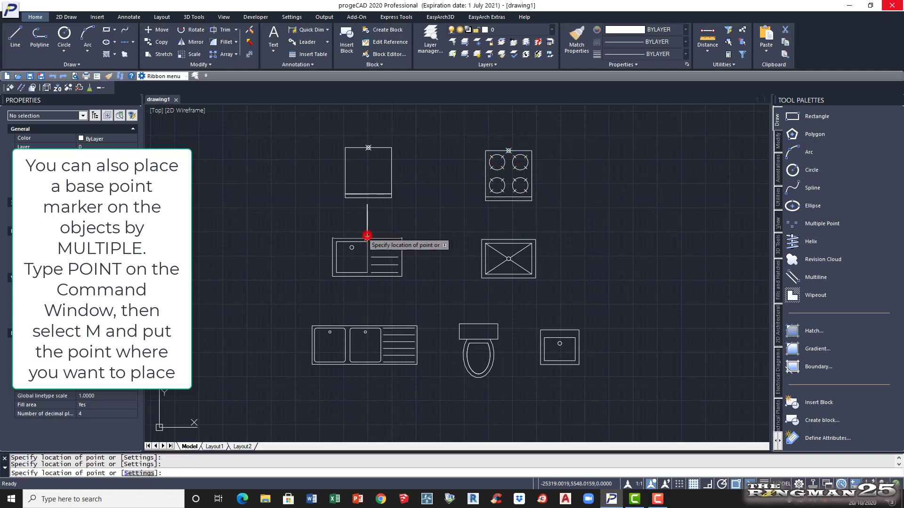
click(367, 239)
click(509, 240)
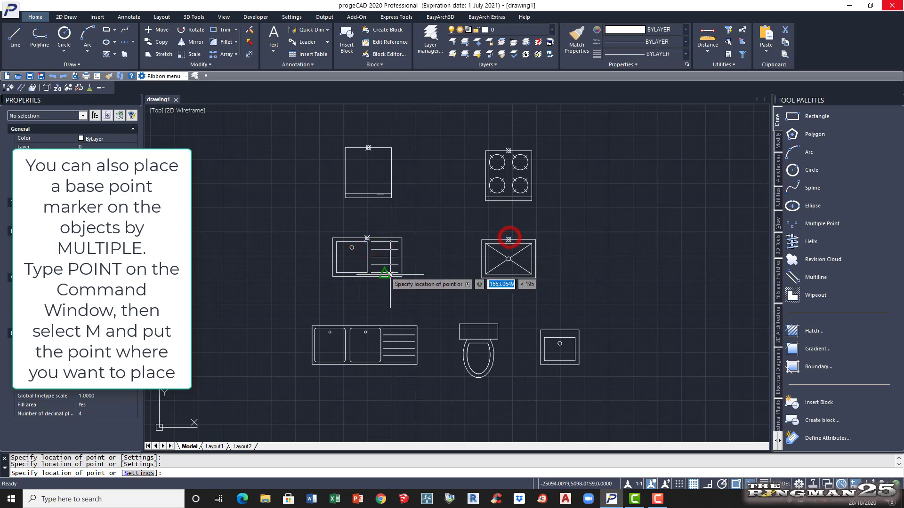
click(365, 326)
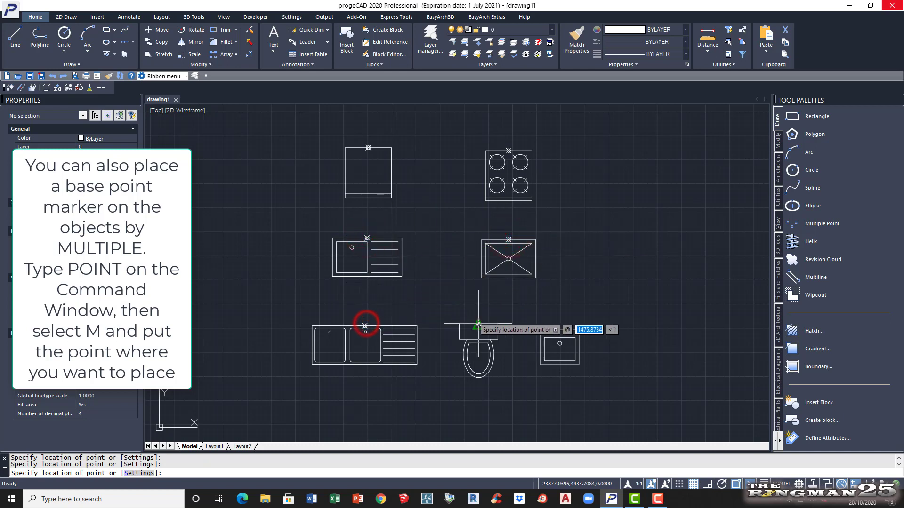
click(479, 324)
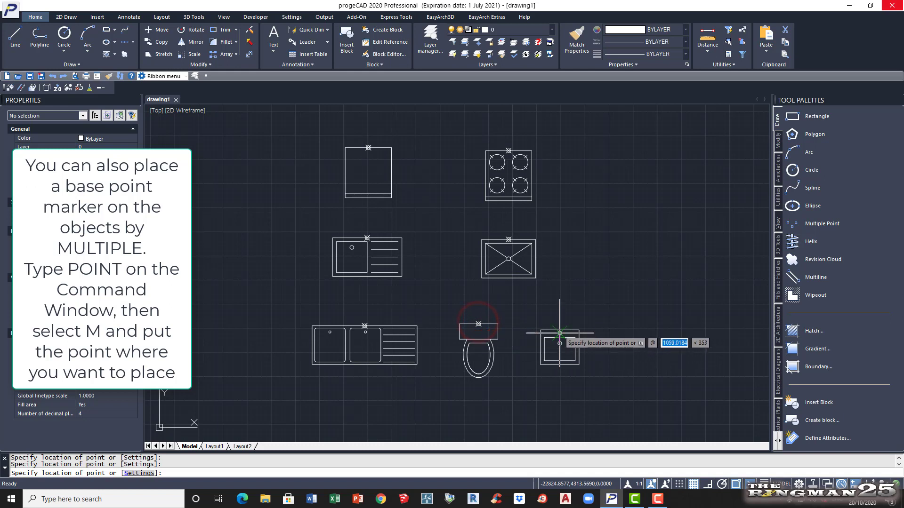
click(560, 330)
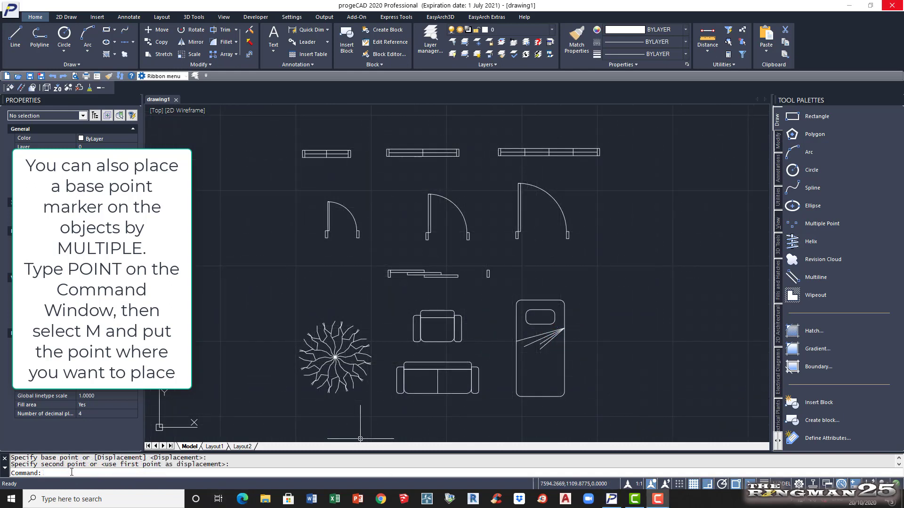
Use the POINT command's Multiple option to place a point at the lower-left corner of each of the three windows.
click(72, 471)
text(poi)
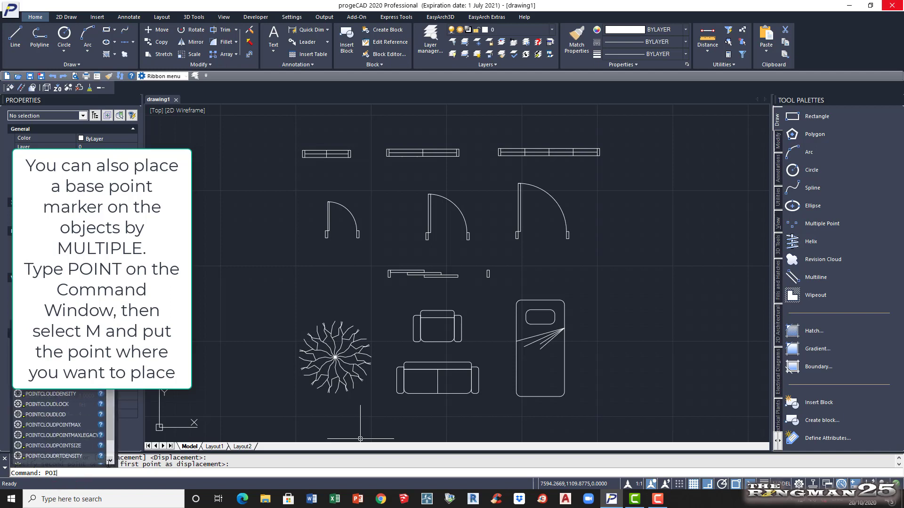
key(Return)
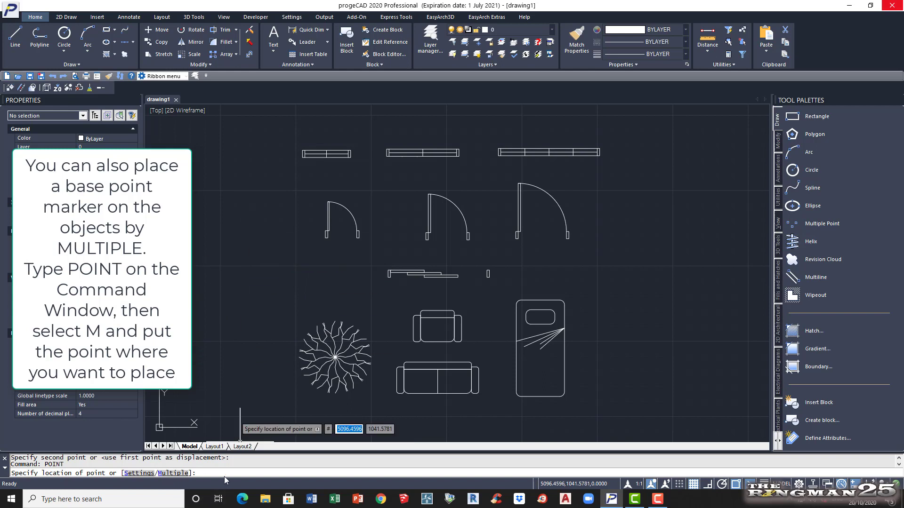
text(m)
key(Return)
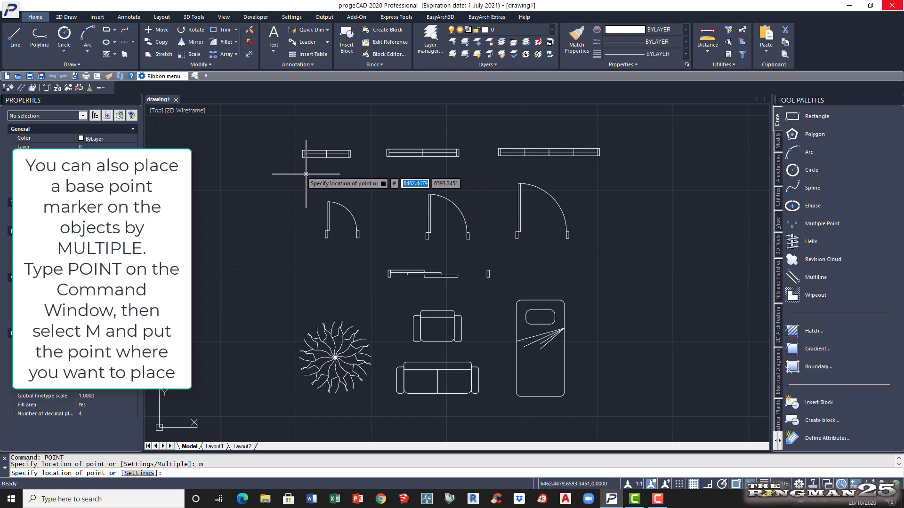
click(302, 157)
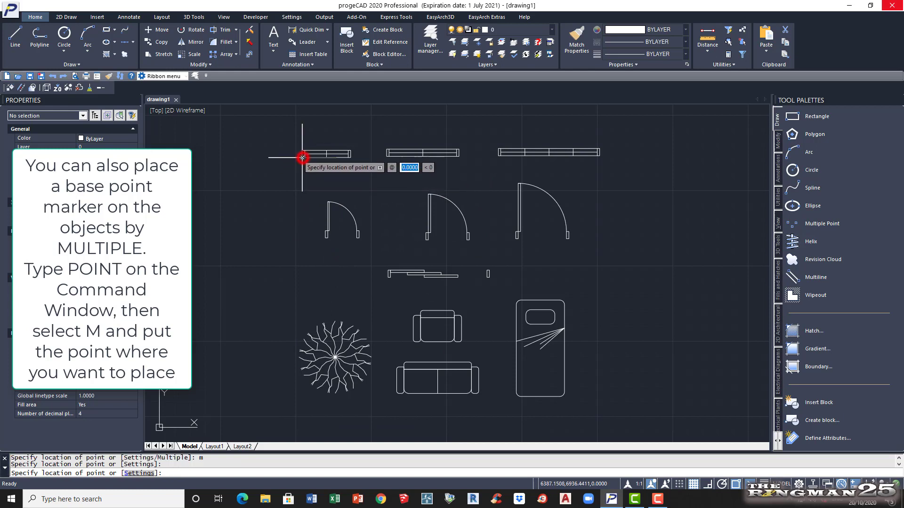
click(387, 156)
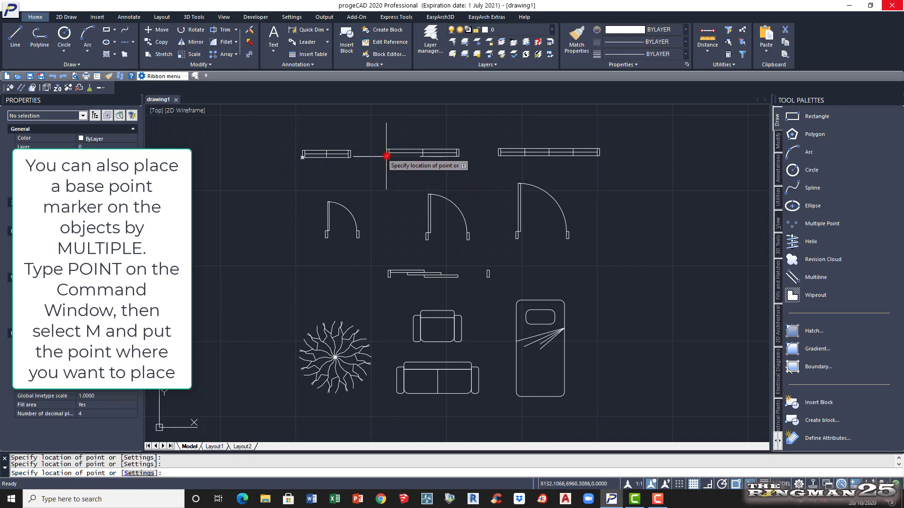
click(498, 155)
click(498, 155)
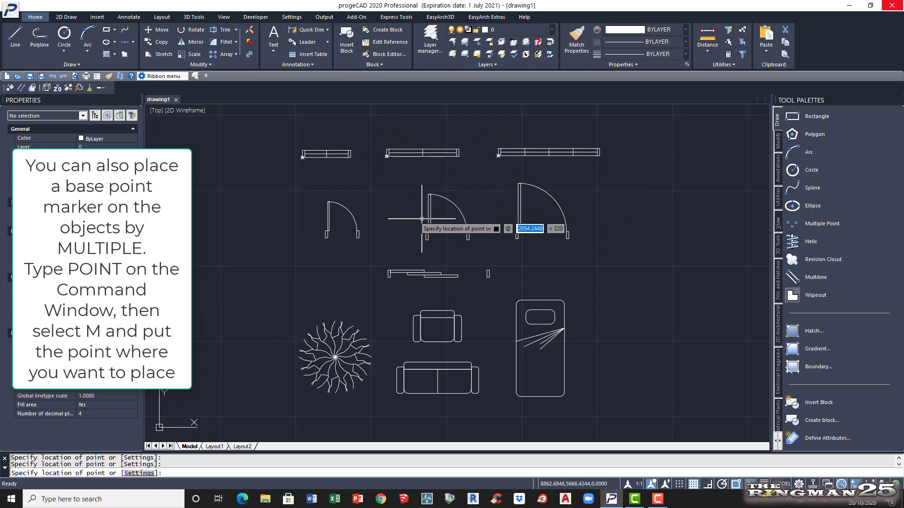
Place points at the lower-left corner of the left jamb on each of the three swing doors.
click(326, 238)
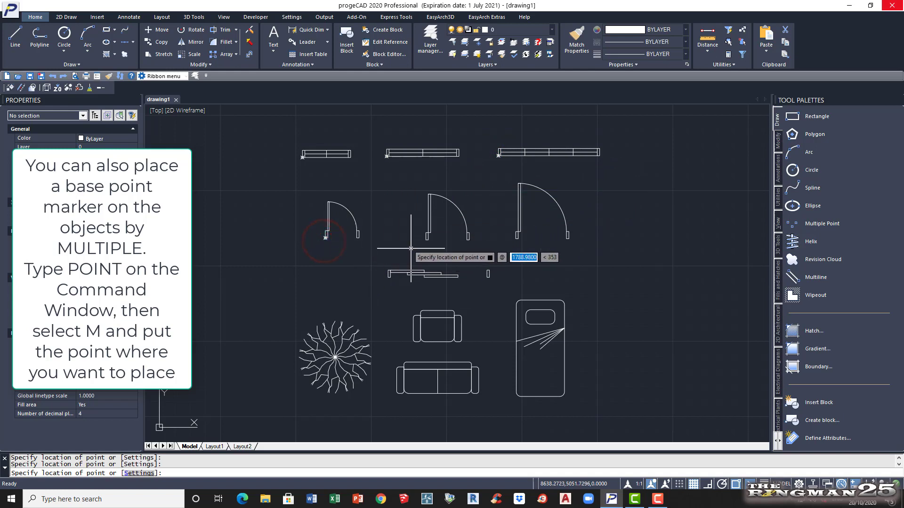
click(426, 240)
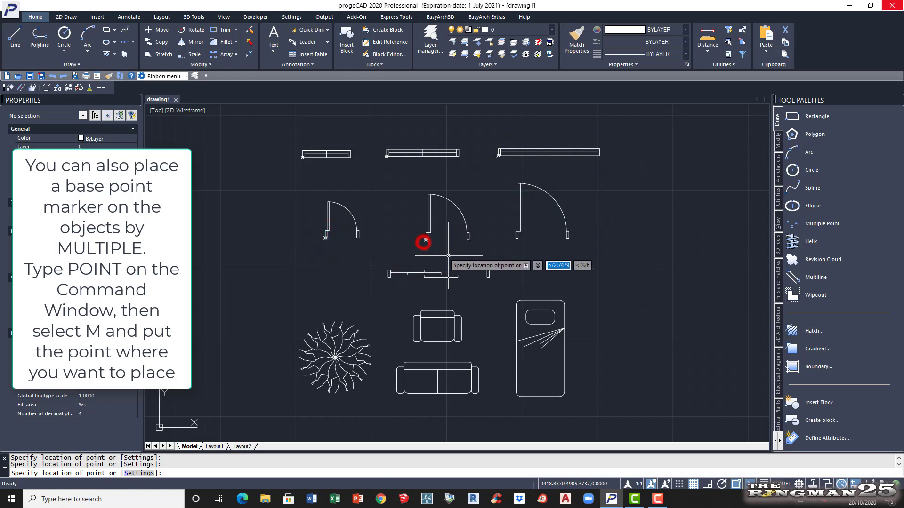
click(516, 239)
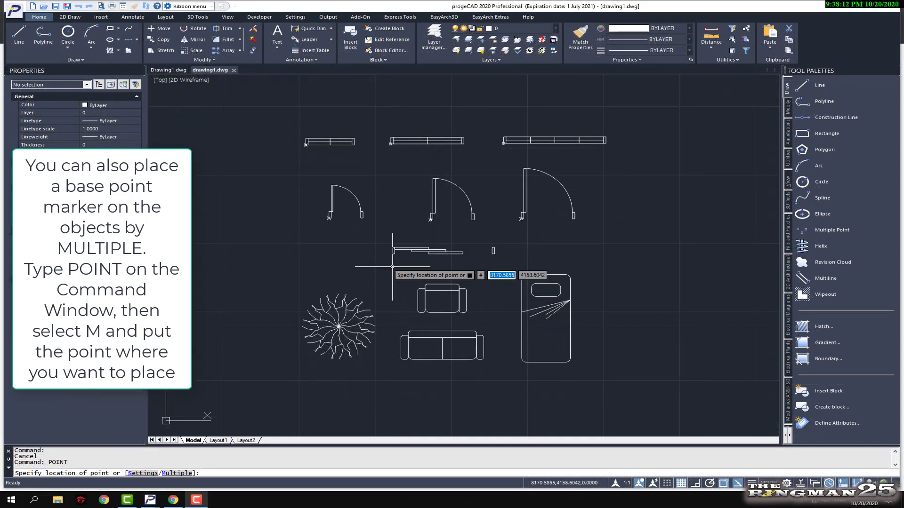
Place points at the sliding door's lower-left jamb corner, the plant's center, and the top-edge midpoints of the armchair, sofa and bed.
click(390, 254)
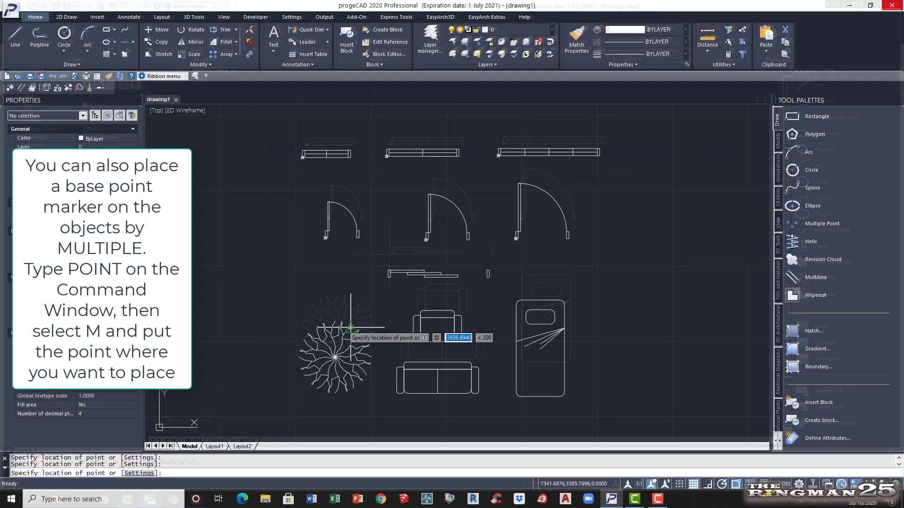
click(335, 358)
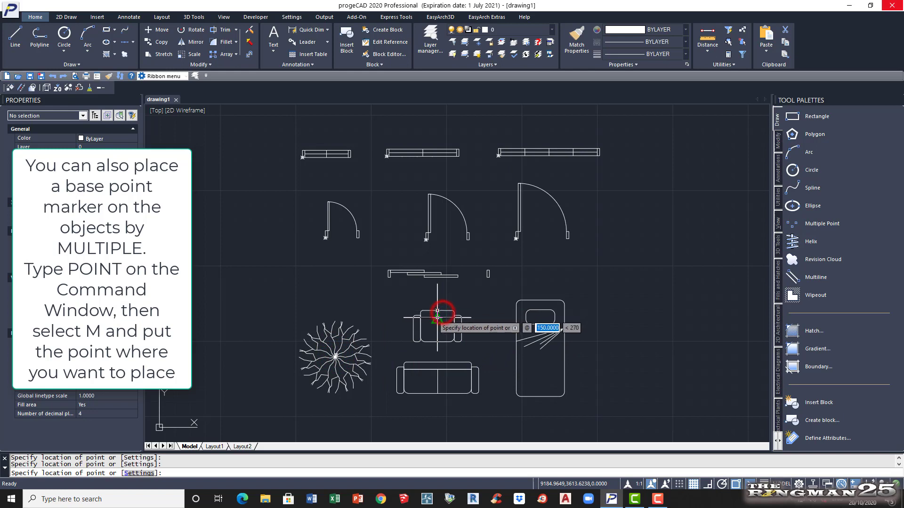
click(442, 313)
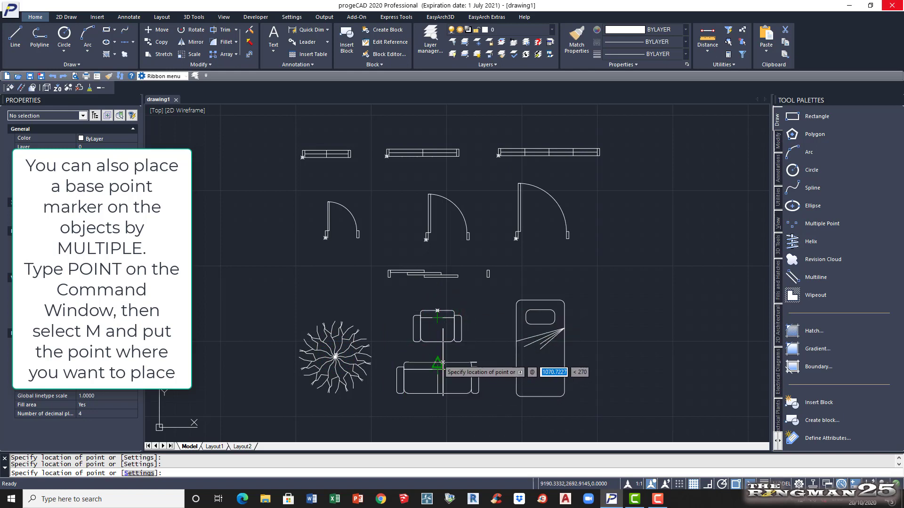
click(437, 363)
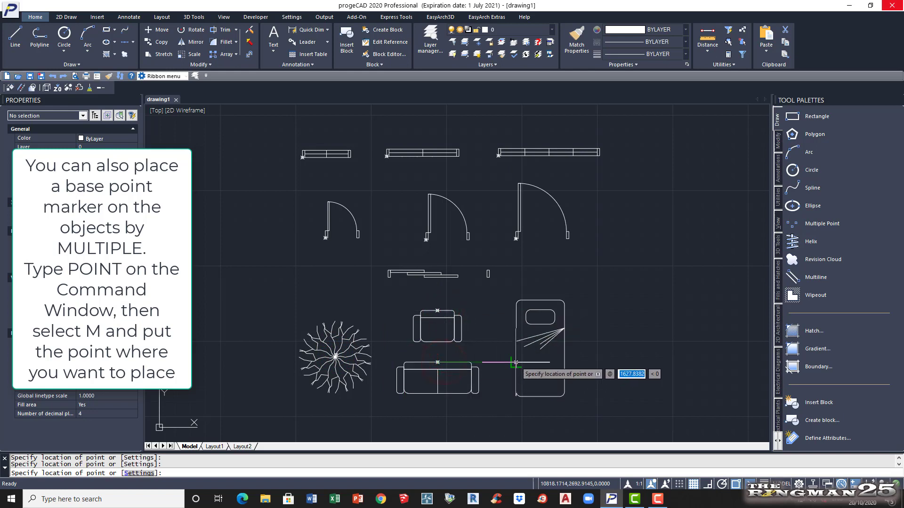
click(540, 300)
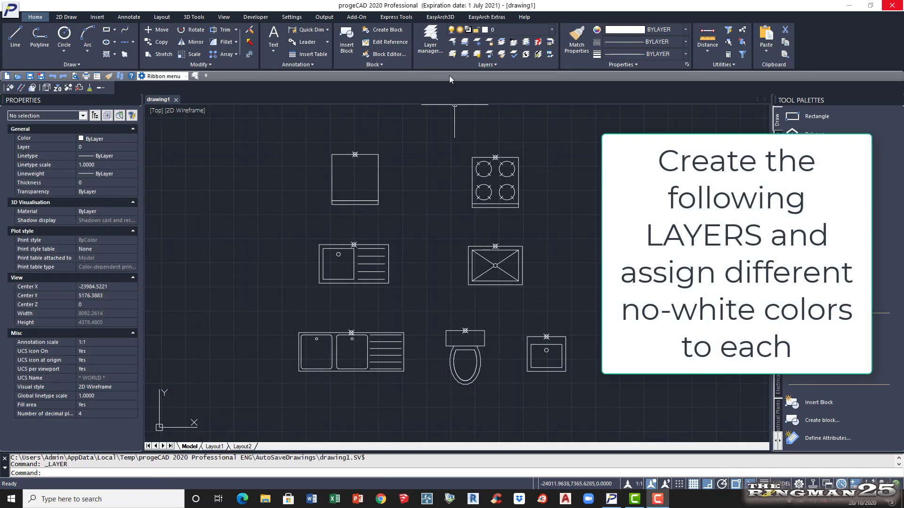
Create a layer named A-DOOR and set its color to red (Color 1).
click(436, 47)
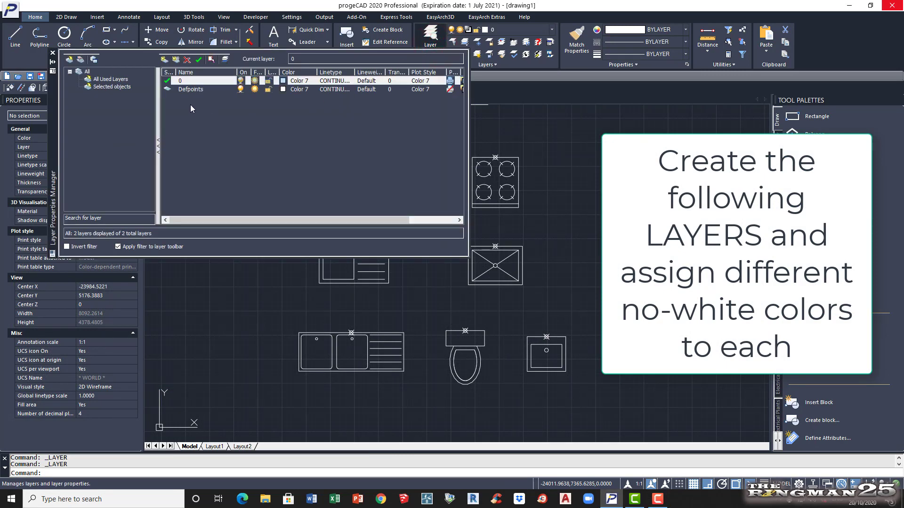
click(164, 60)
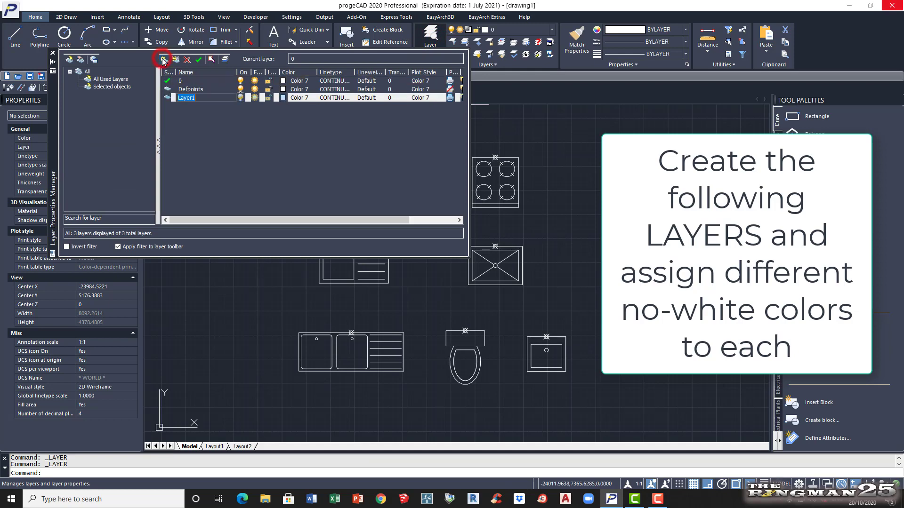
click(204, 100)
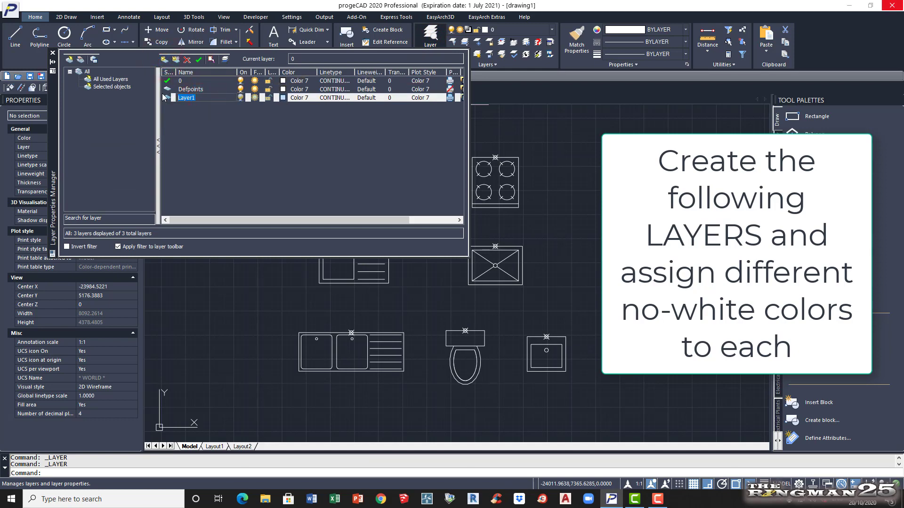
text(A-DOOR)
click(299, 98)
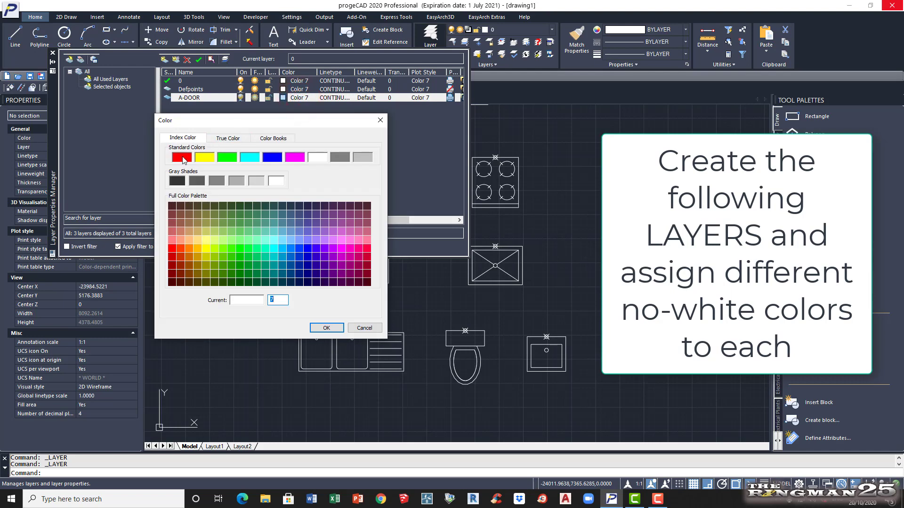
click(182, 157)
click(326, 328)
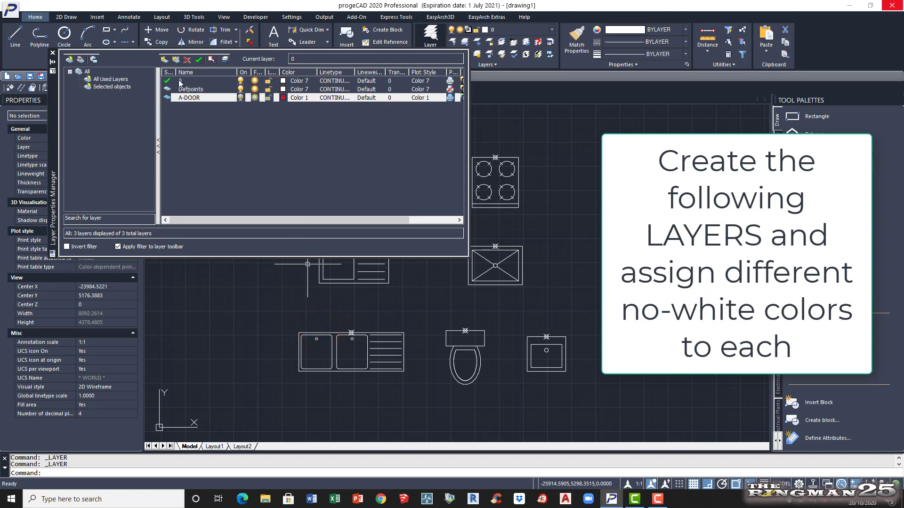
Create a layer named I-FURNITURE and set its color to yellow (Color 2).
click(164, 60)
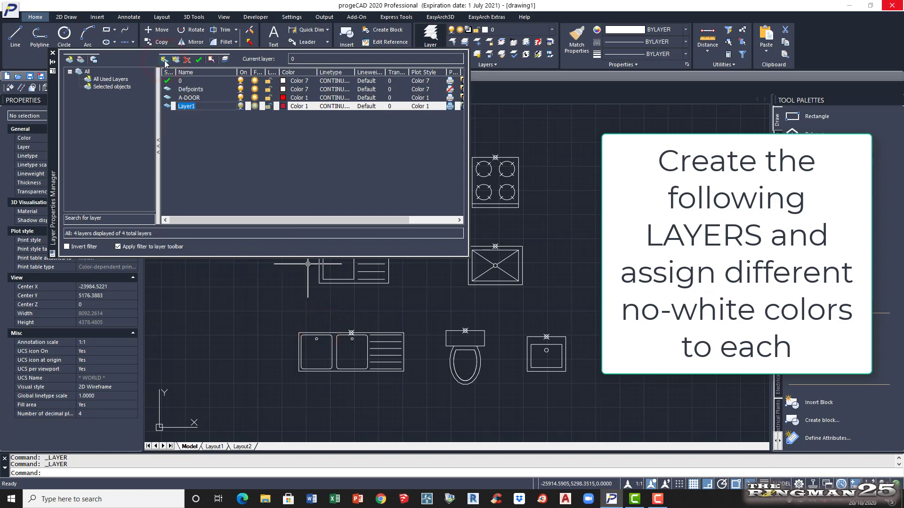
text(I-FURNITURE)
click(203, 139)
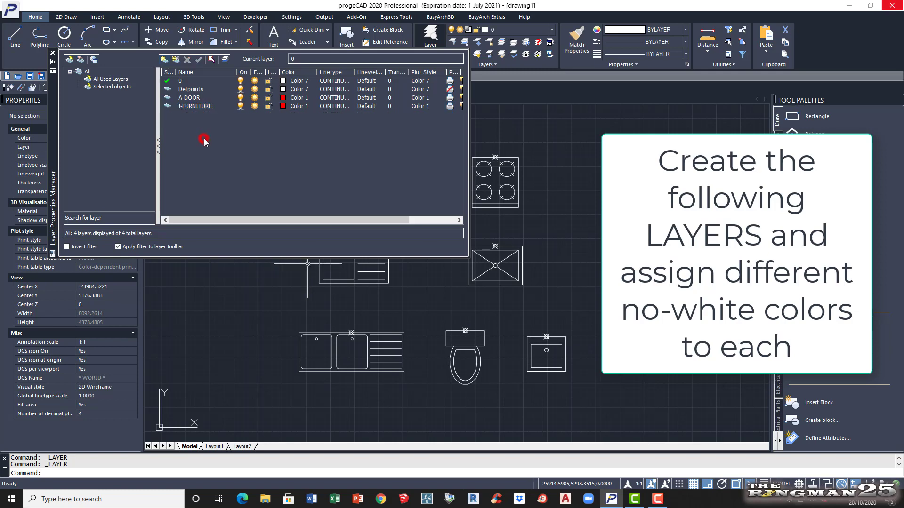
click(296, 107)
click(205, 157)
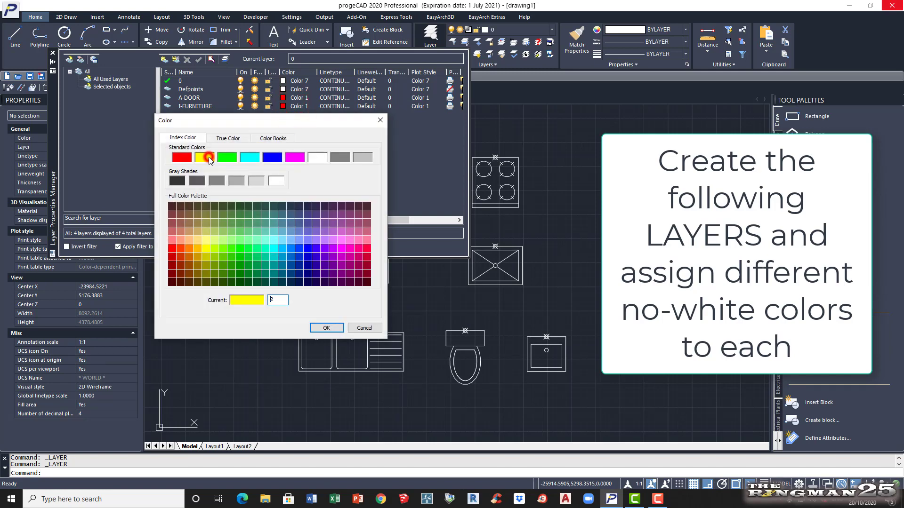
click(329, 326)
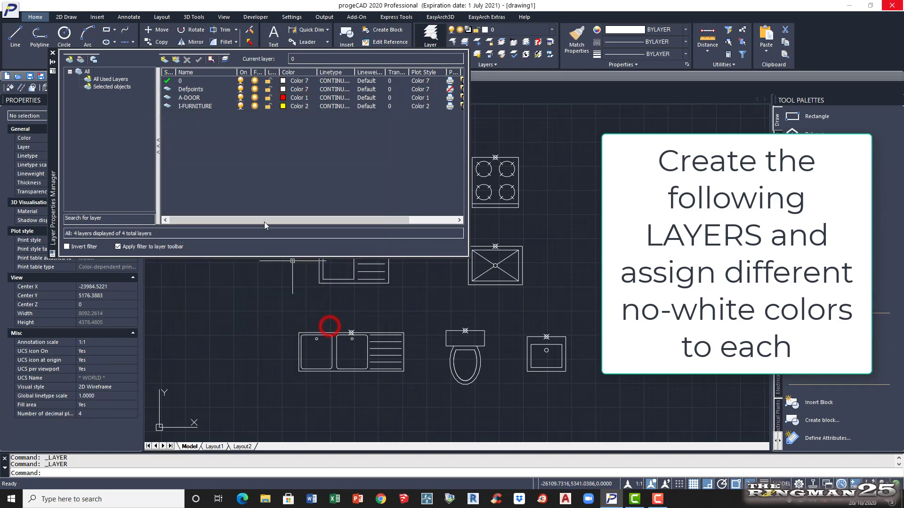
Create a layer named A-WINDOW and set its color to red (Color 1).
click(164, 61)
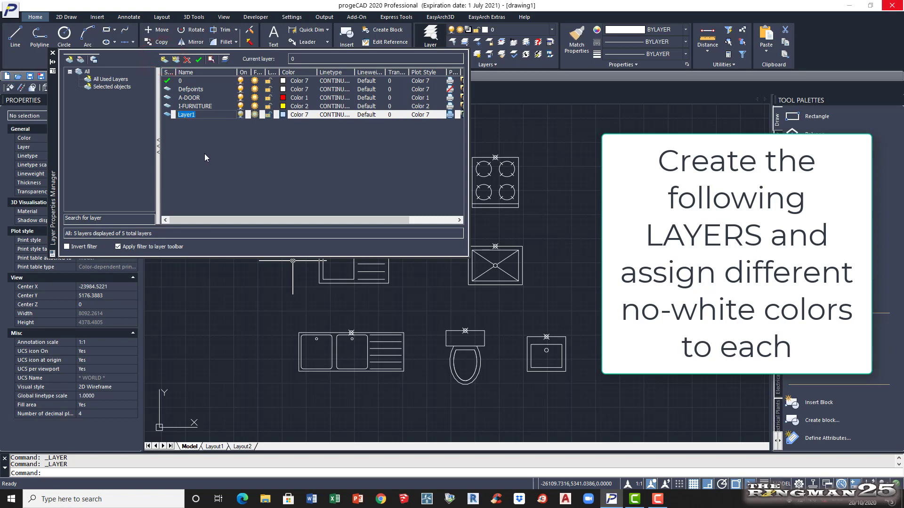
text(A-WINDOW)
click(258, 135)
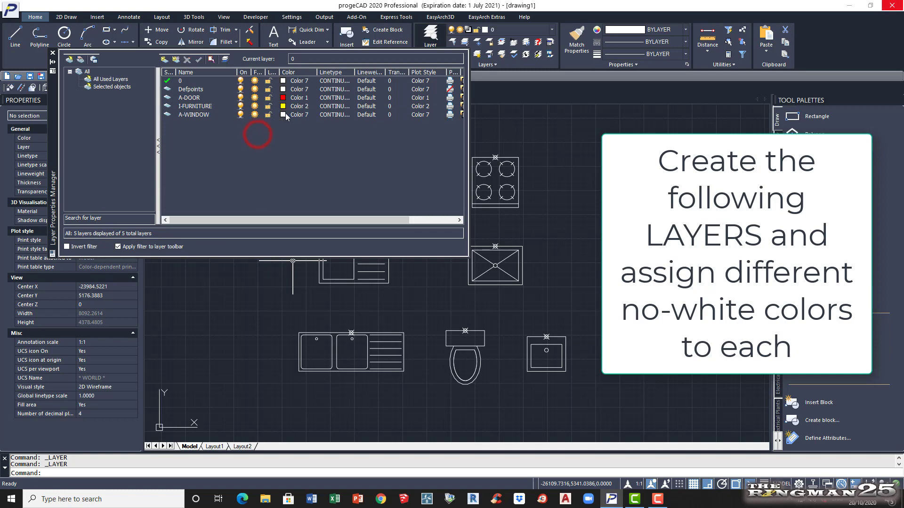
click(285, 113)
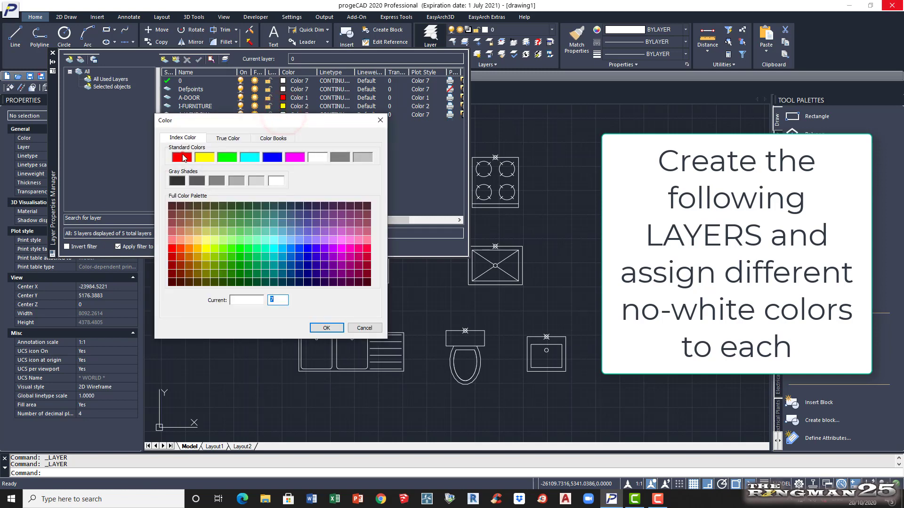
click(182, 157)
click(327, 328)
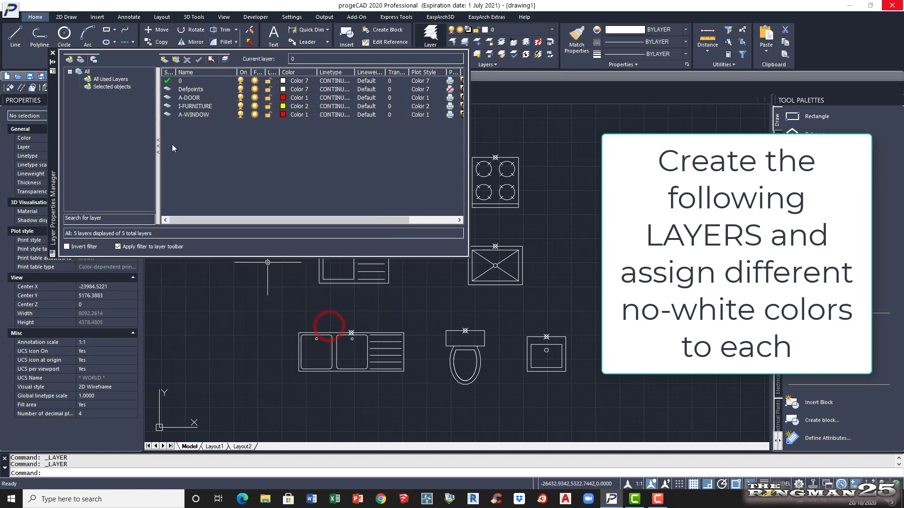
Create a layer named L-PLANT and set its color to gray (Color 8).
click(163, 60)
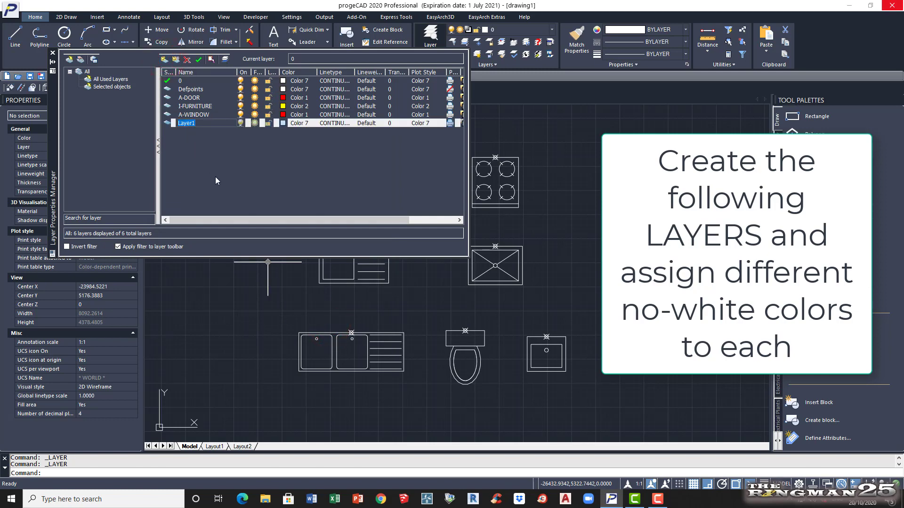
text(L-PLANT)
click(243, 168)
click(294, 124)
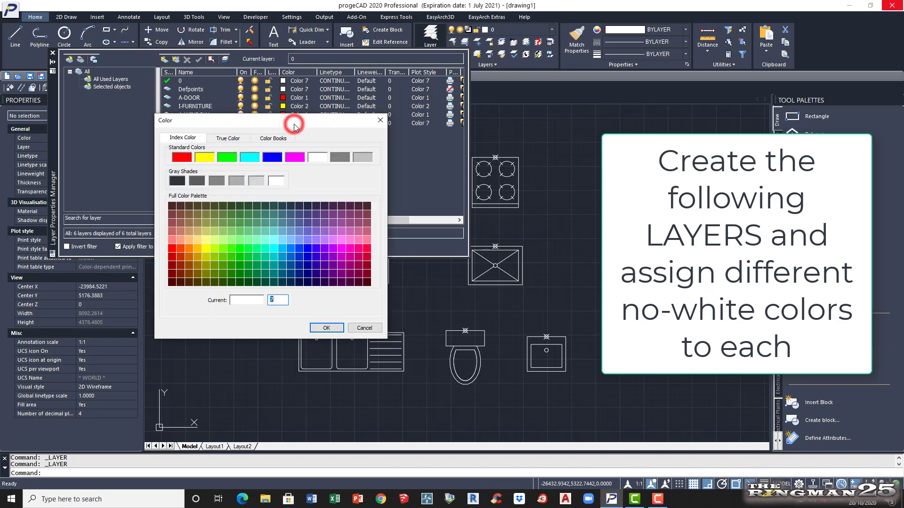
click(337, 157)
click(319, 325)
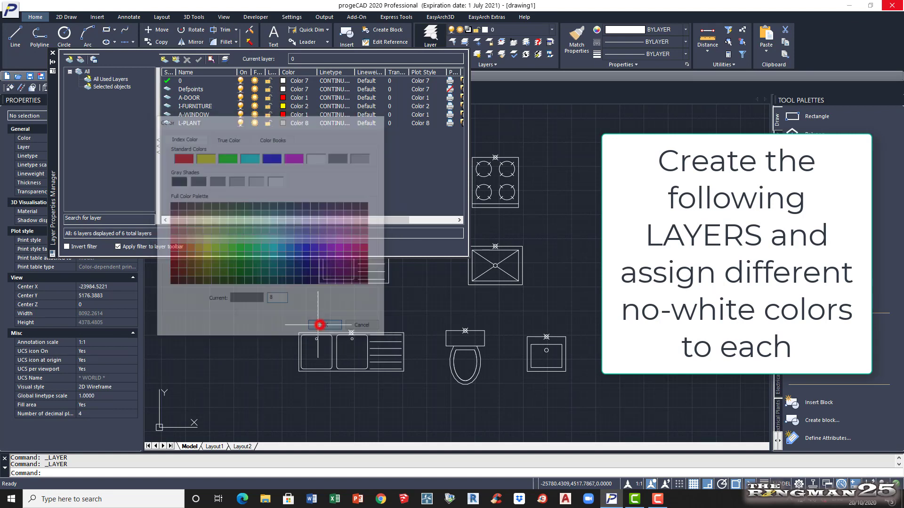
Create a layer named I-APPLIANCE and set its color to yellow (Color 2).
click(164, 60)
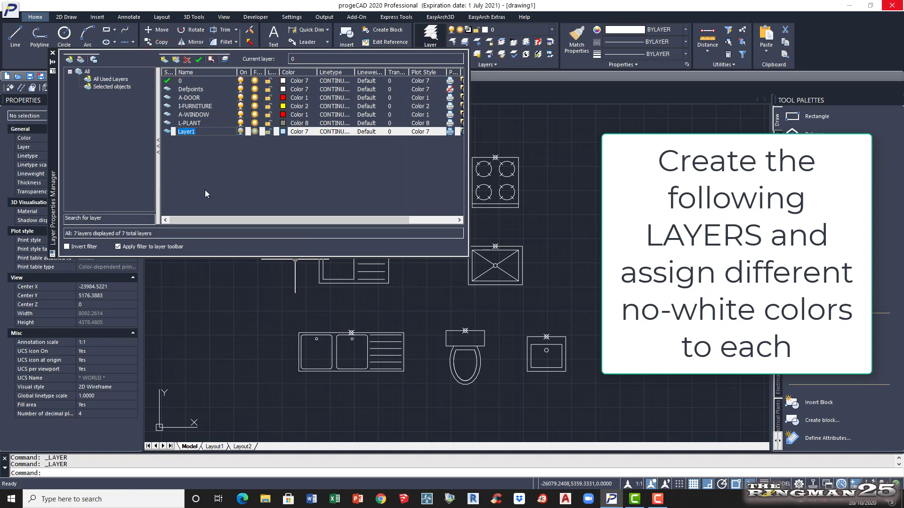
text(I-APPLIANCE)
click(296, 131)
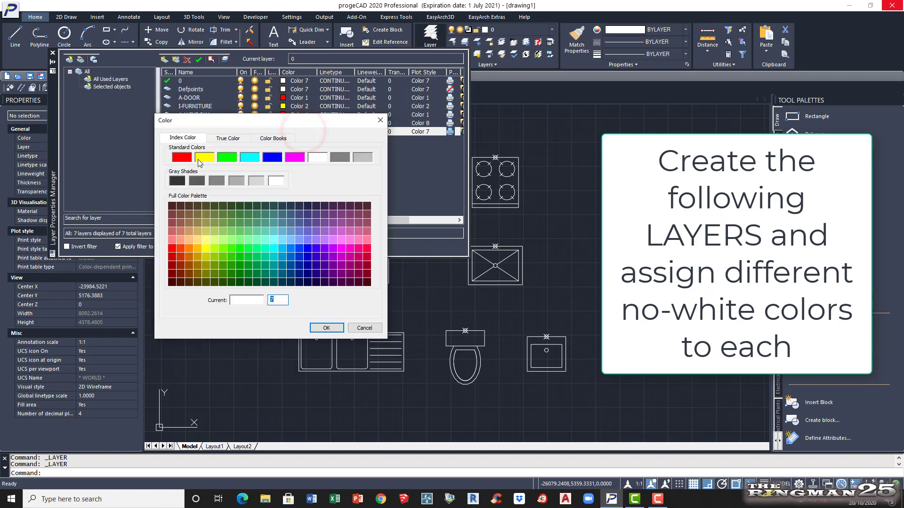
click(200, 159)
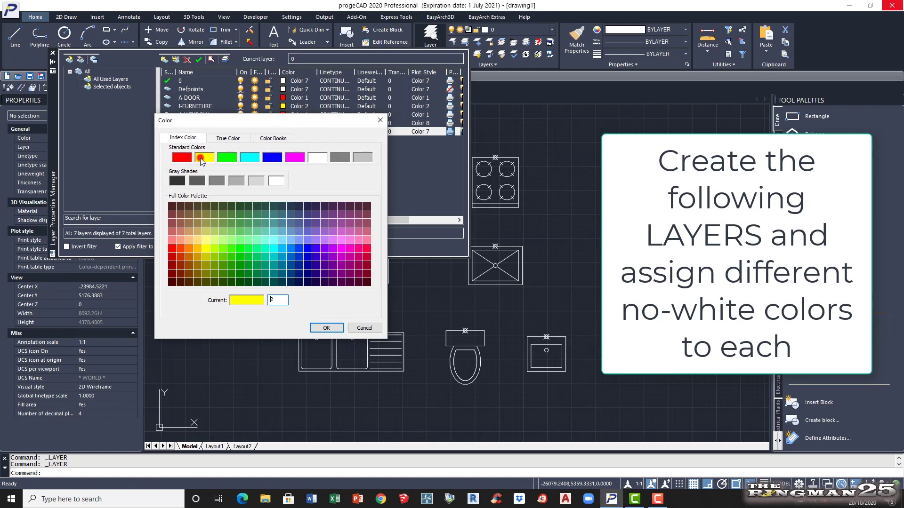
click(326, 328)
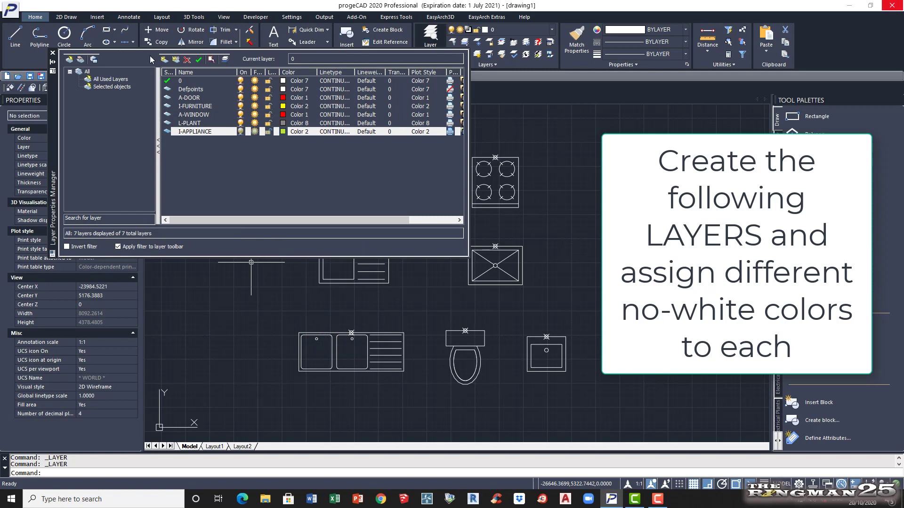
Create a layer named P-FIXTURE in red (Color 1), and close the layer manager.
click(164, 60)
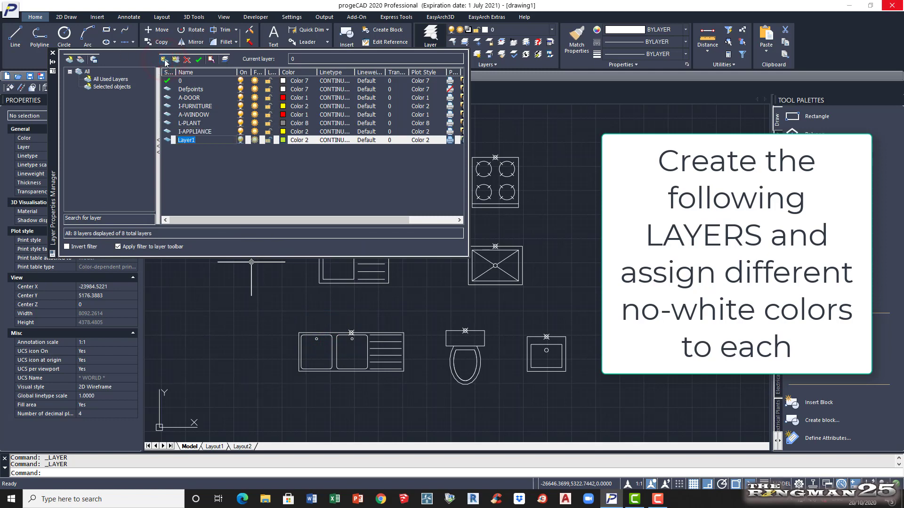
text(P-FIXTURE)
click(217, 161)
click(299, 140)
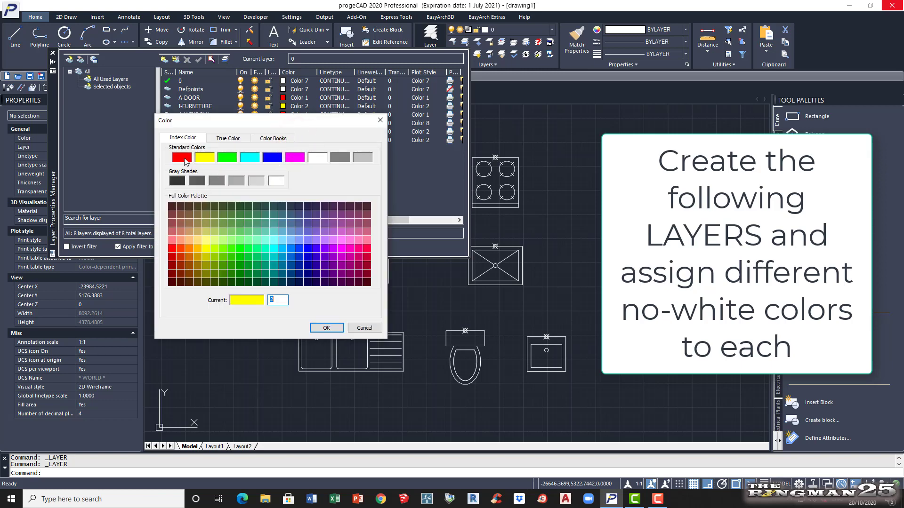
click(182, 157)
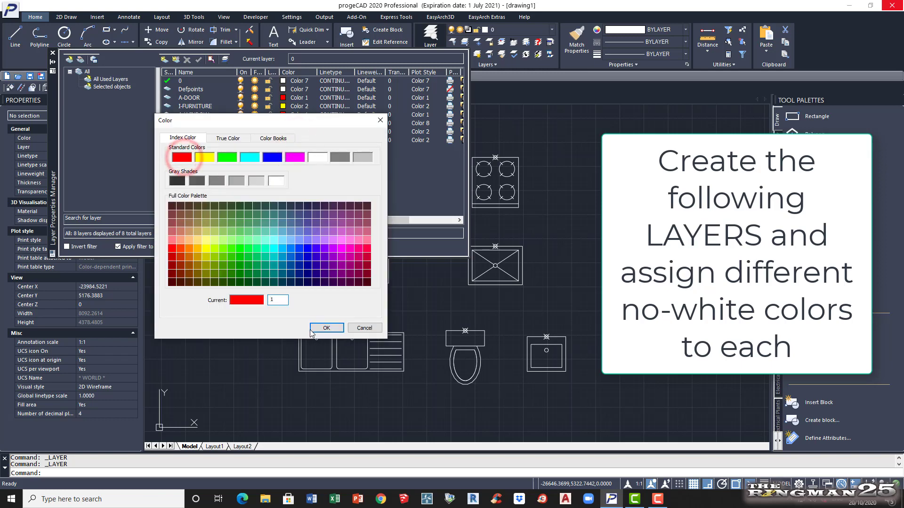
click(318, 326)
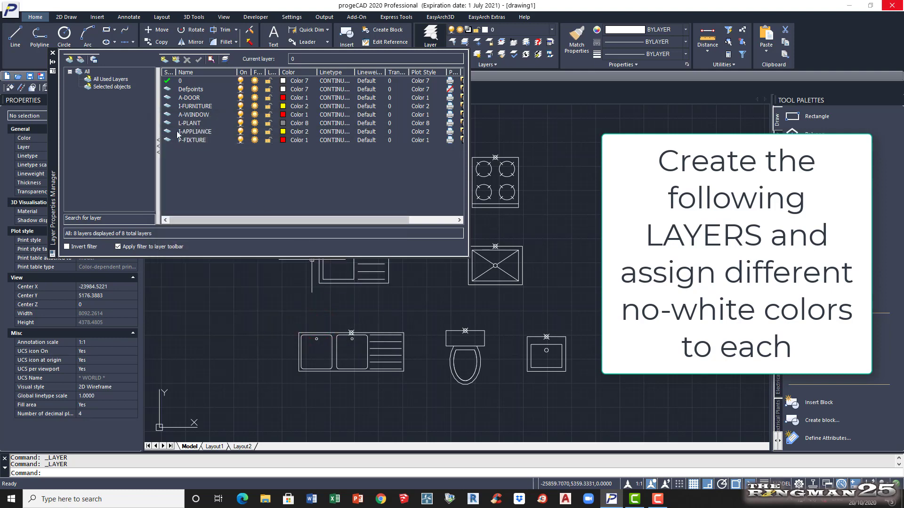
click(52, 53)
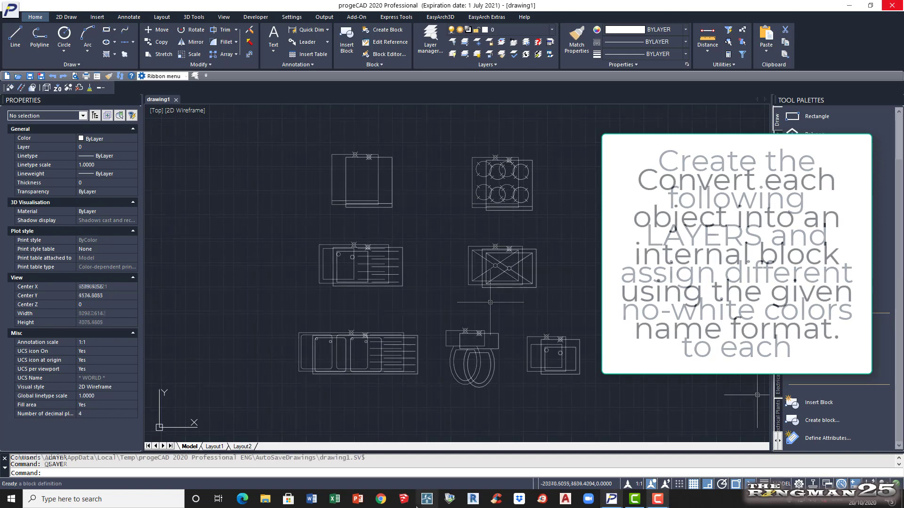
Start a block definition named REF-surname and enter an appliance description for it.
click(56, 472)
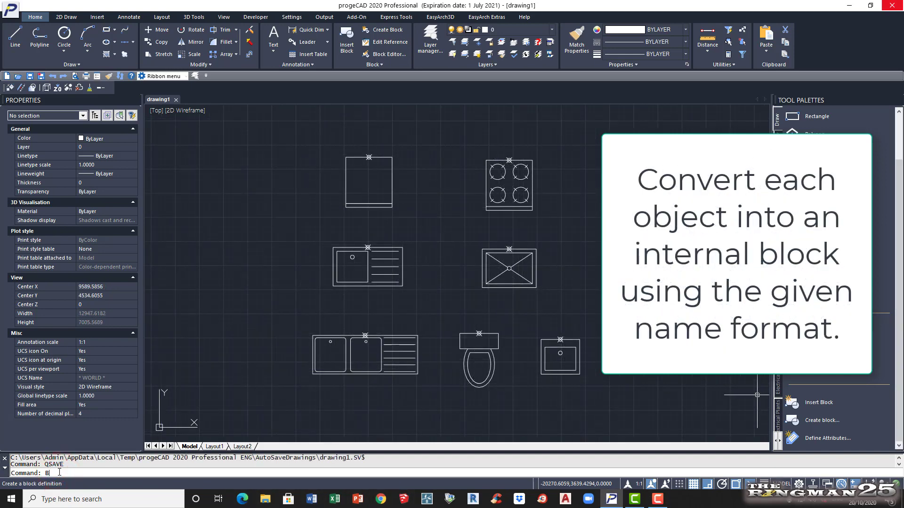
text(B)
key(Return)
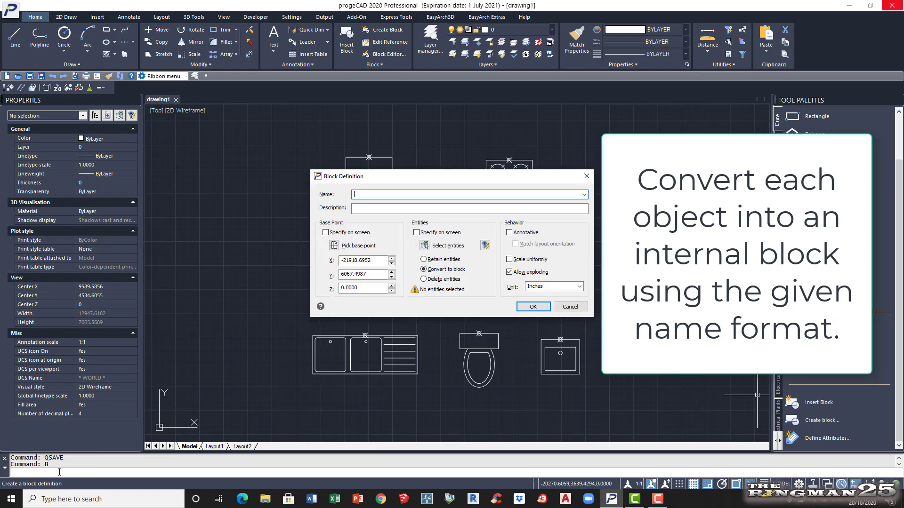
click(370, 193)
text(ba)
click(376, 207)
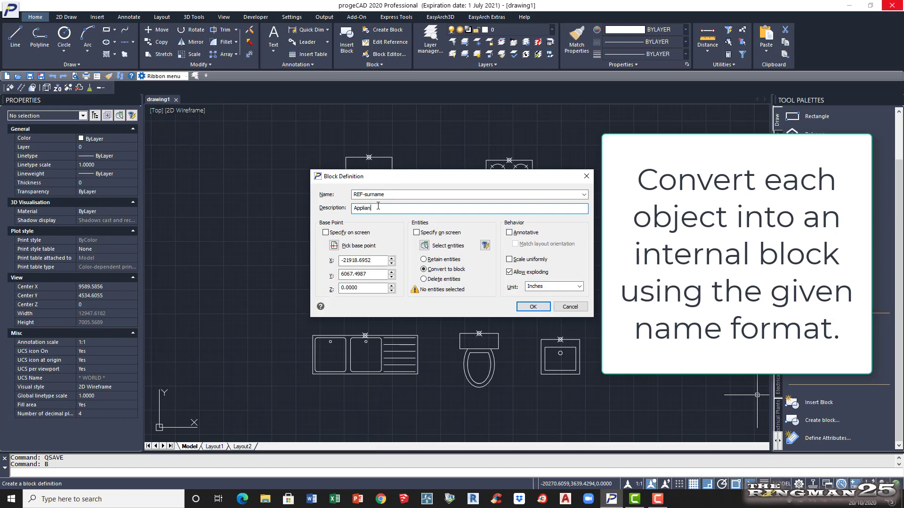
Set the REF-surname block's base point at the centre of the refrigerator's top-edge marker and select the whole refrigerator as its entities.
click(334, 246)
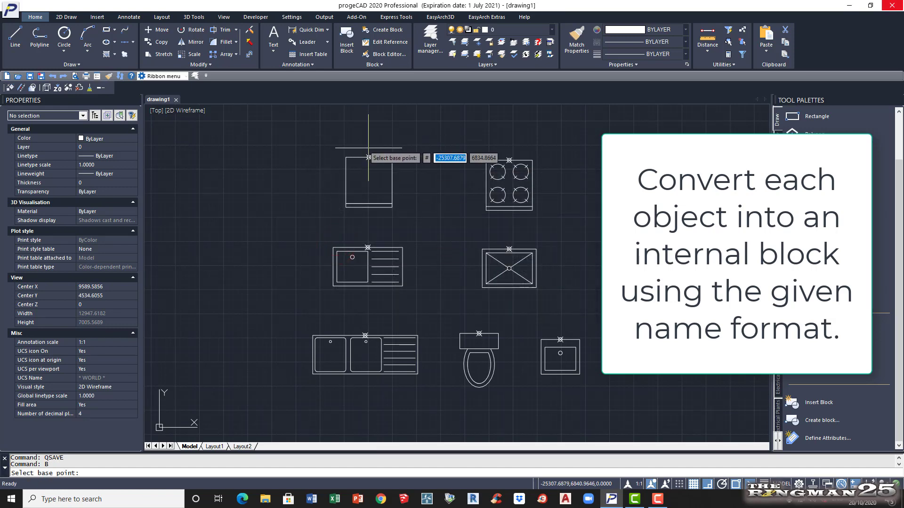
shift+right_click(368, 156)
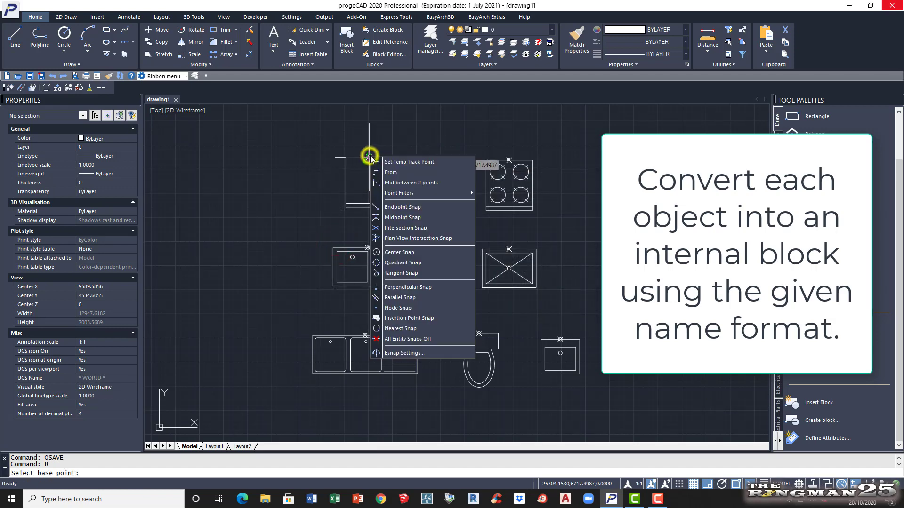
click(399, 253)
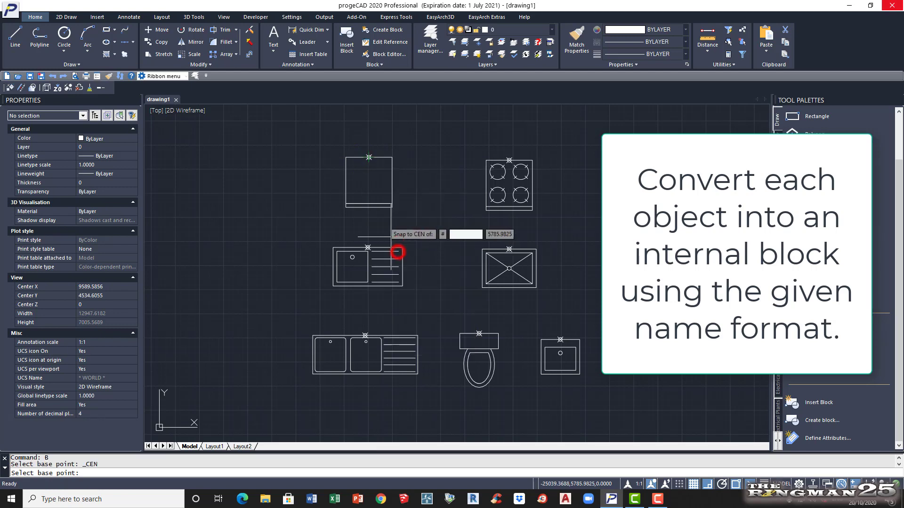
click(368, 157)
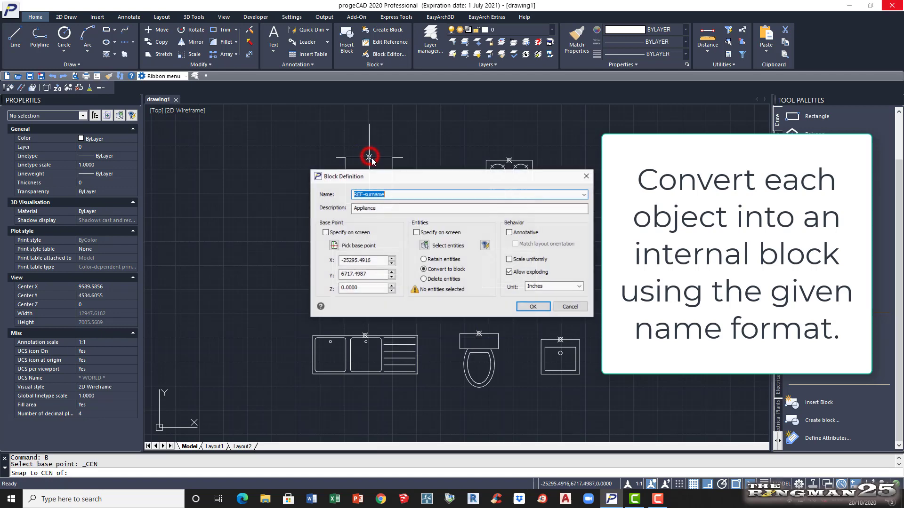
click(424, 245)
click(334, 137)
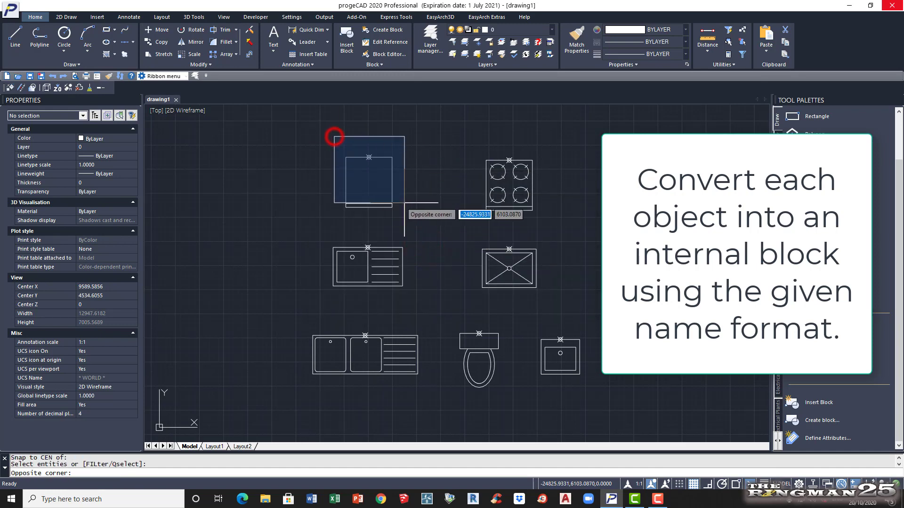
click(414, 226)
key(Return)
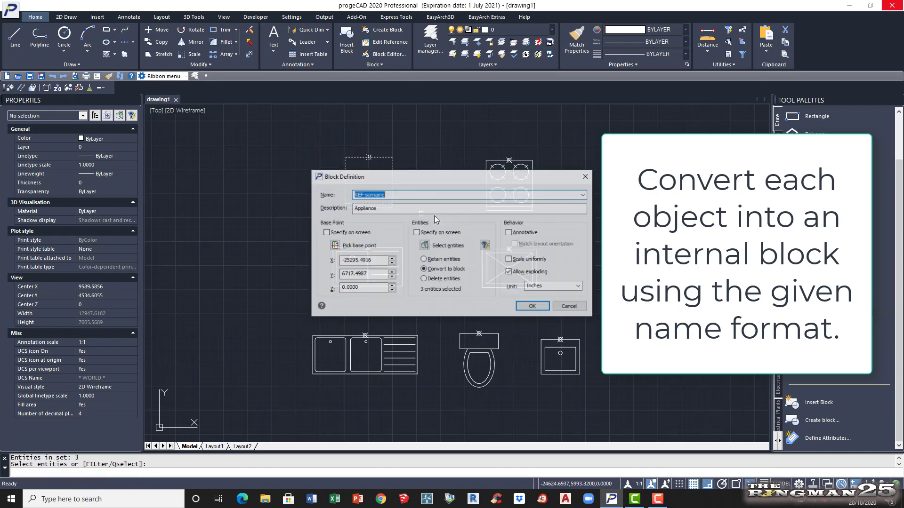
Set the REF-surname block unit to Undefined and create the block.
click(571, 287)
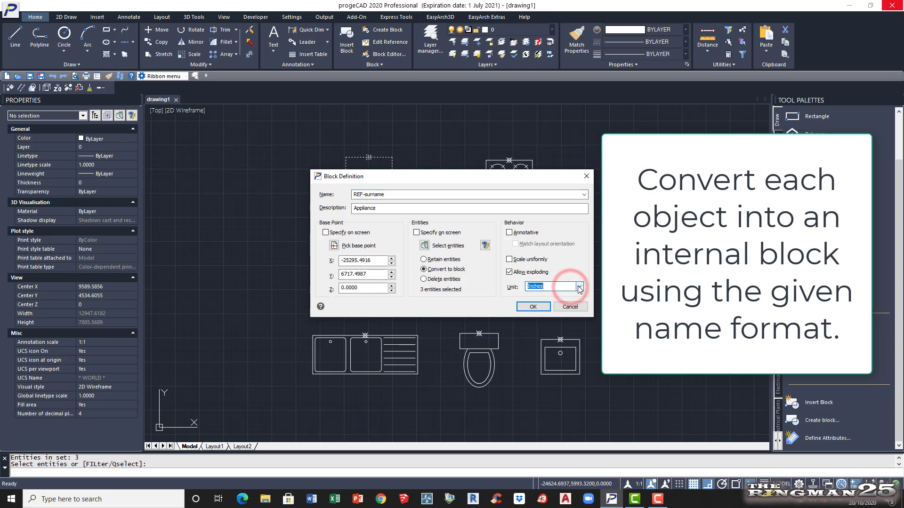
click(579, 287)
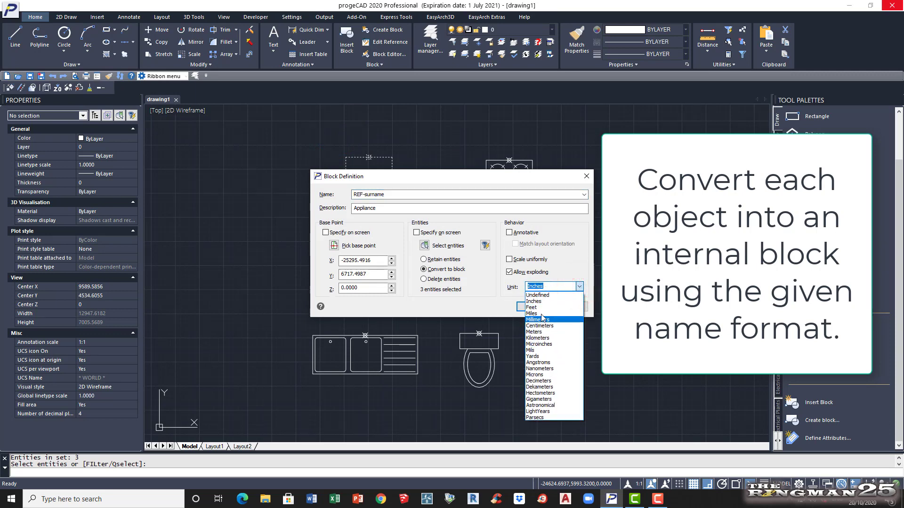
click(537, 295)
click(531, 307)
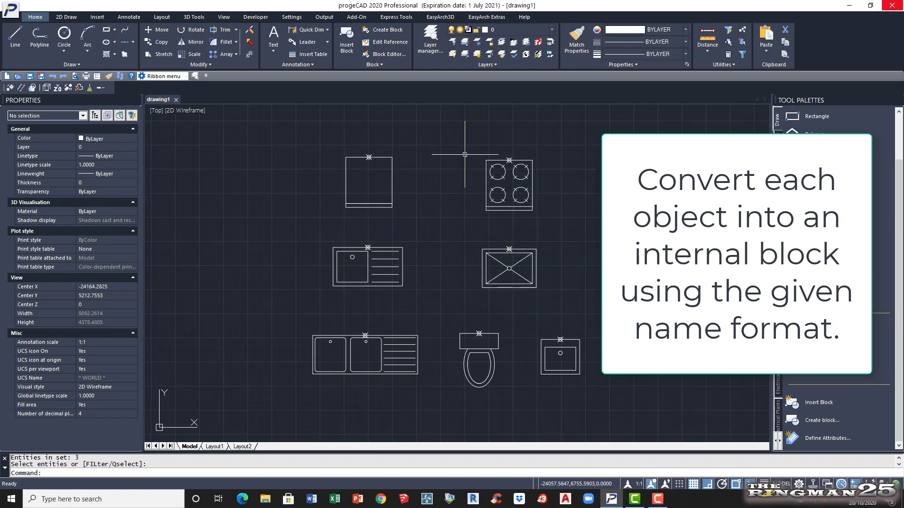
Start a new block definition named RANGE-surname with the description Appliance.
text(B)
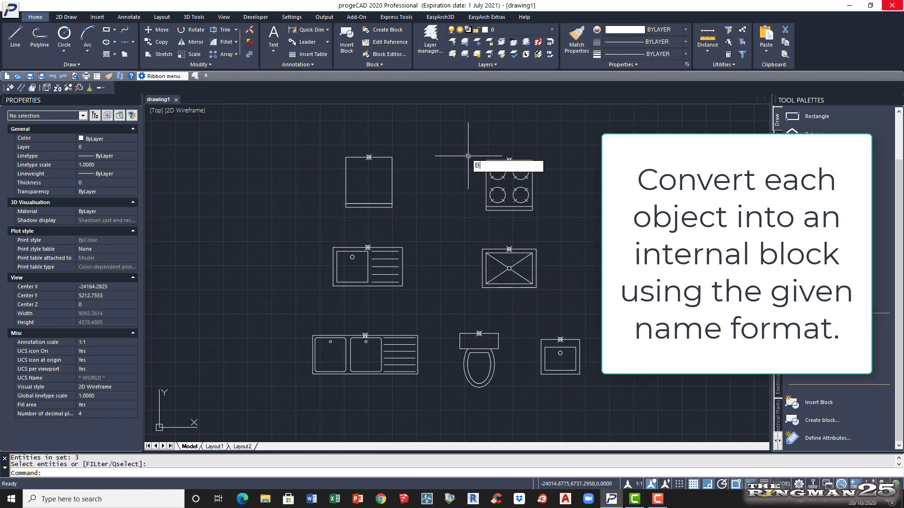
key(Return)
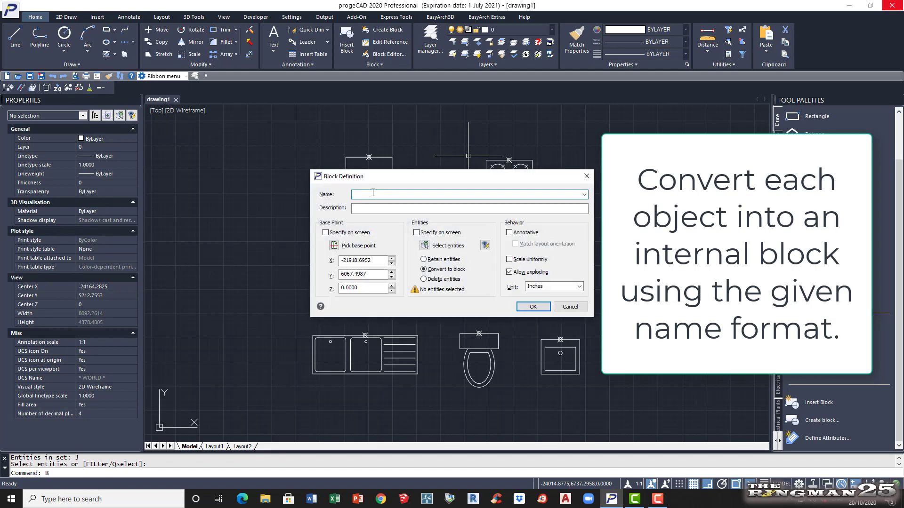
click(372, 193)
click(363, 209)
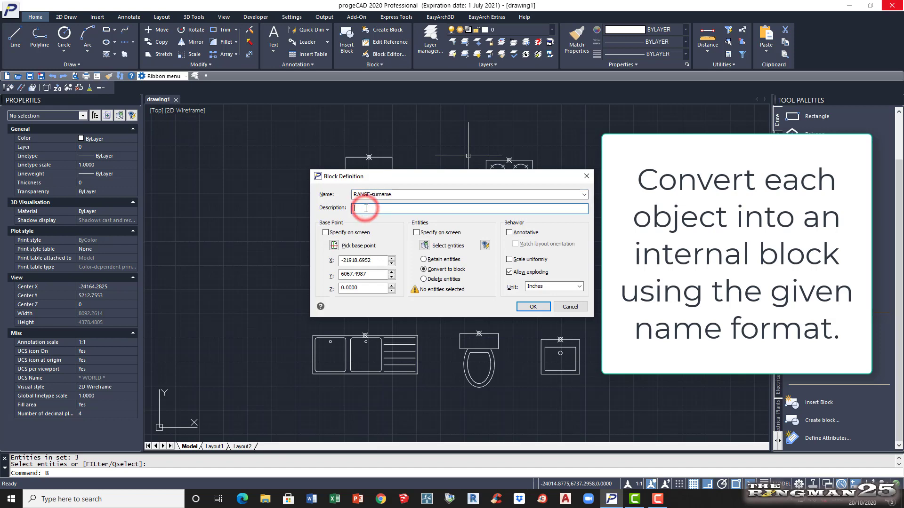
text(Appliance)
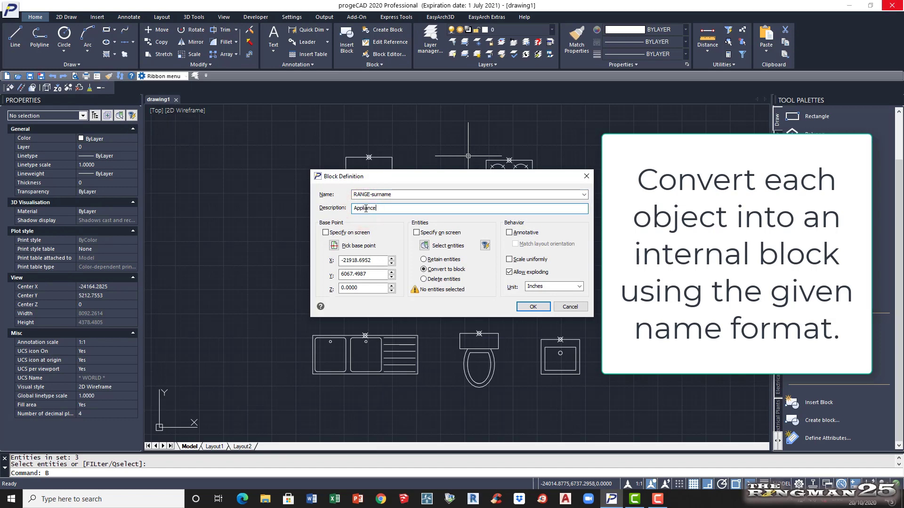
Set the base point at the marker on the four-burner range's top edge and select the whole range as the block's entities.
click(335, 246)
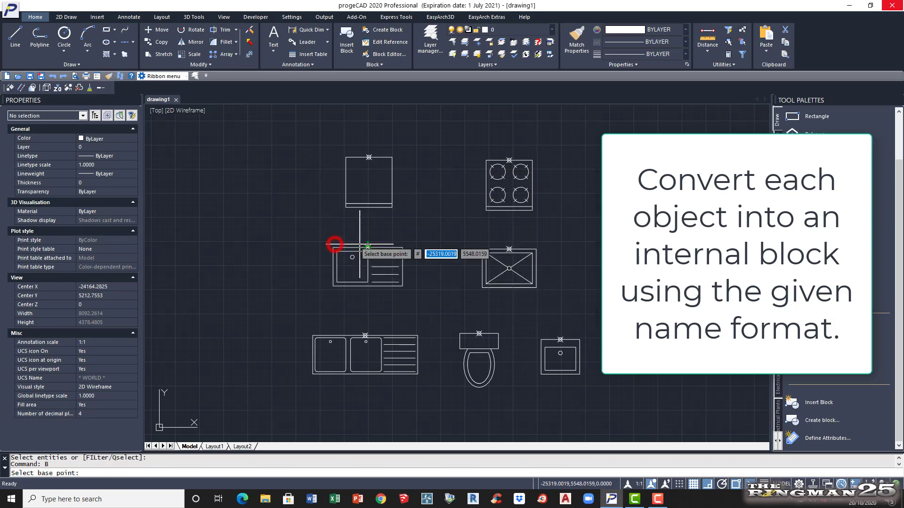
click(509, 161)
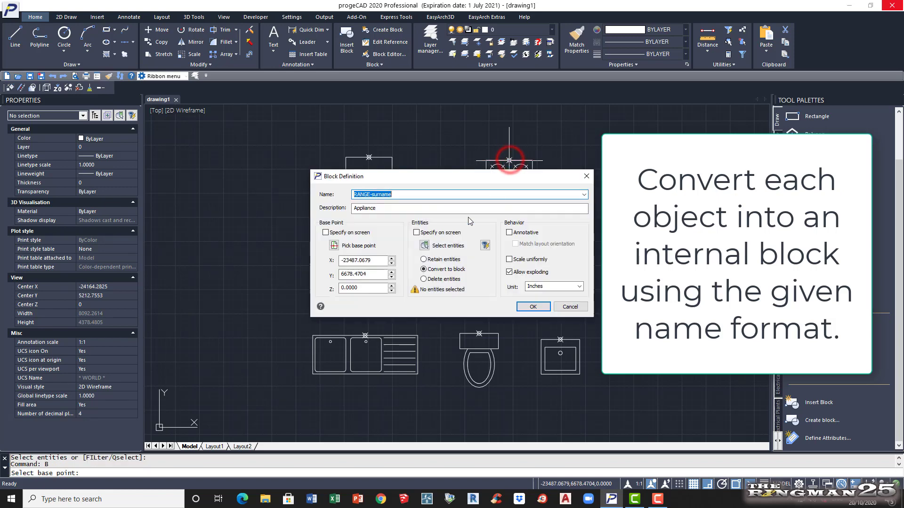
click(424, 246)
click(468, 141)
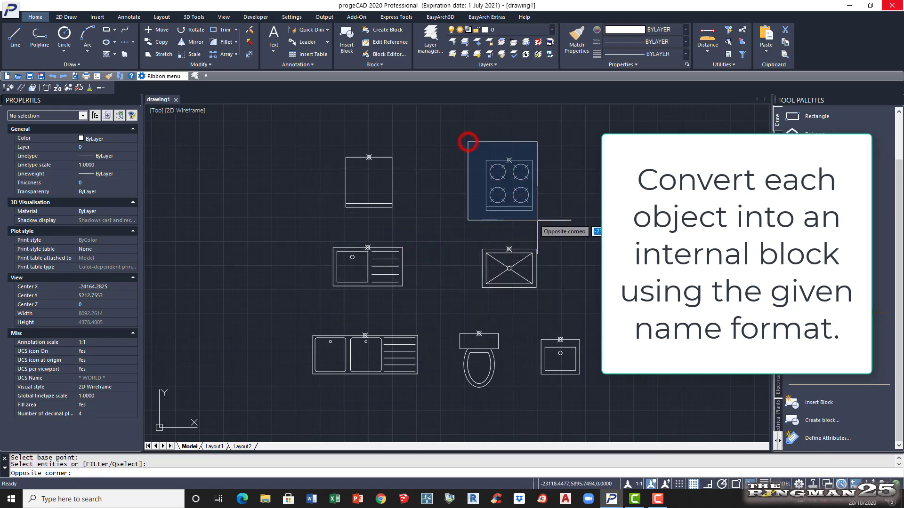
click(561, 224)
key(Return)
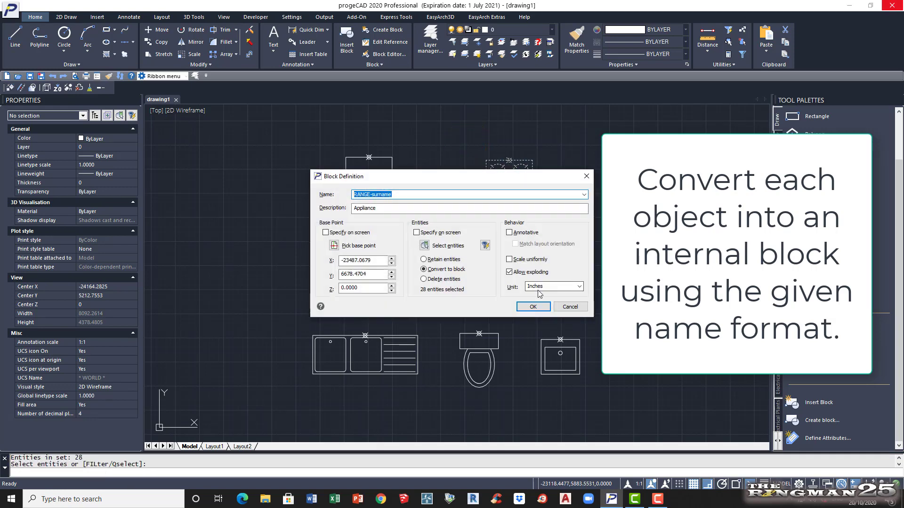
Set the RANGE-surname block unit to Undefined and create the block.
click(578, 287)
click(552, 300)
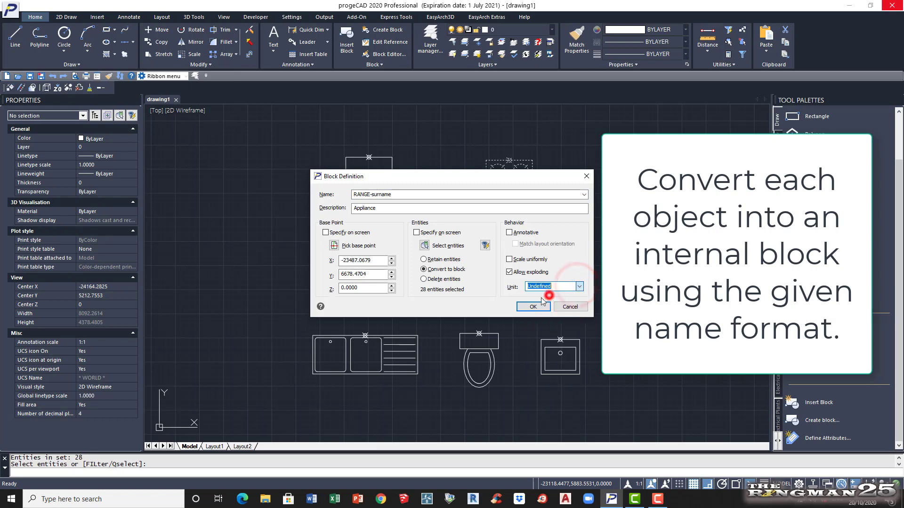
click(529, 307)
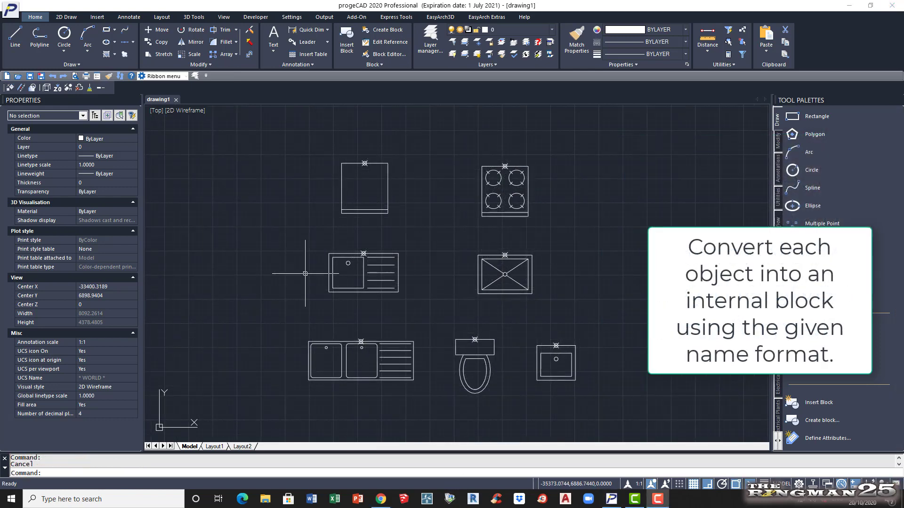
Start a new block definition named KSINK-surname with the description Fixture.
click(114, 470)
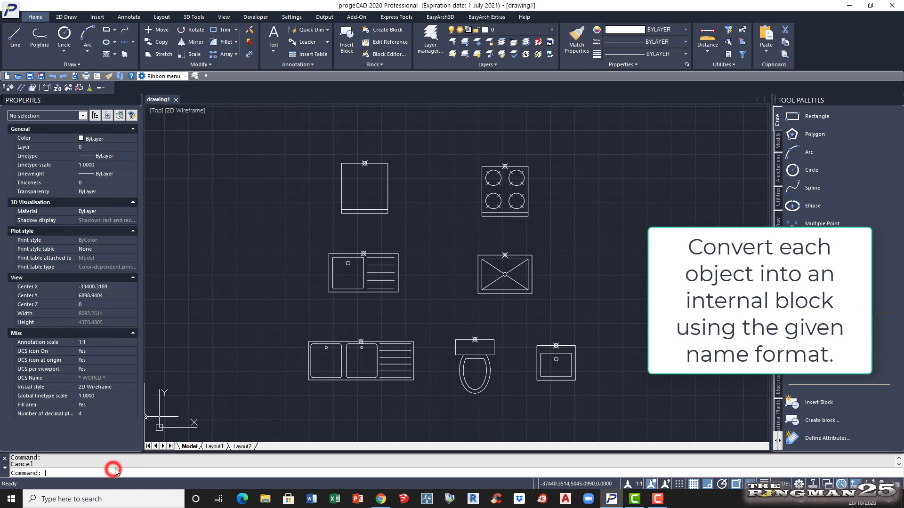
text(B)
key(Return)
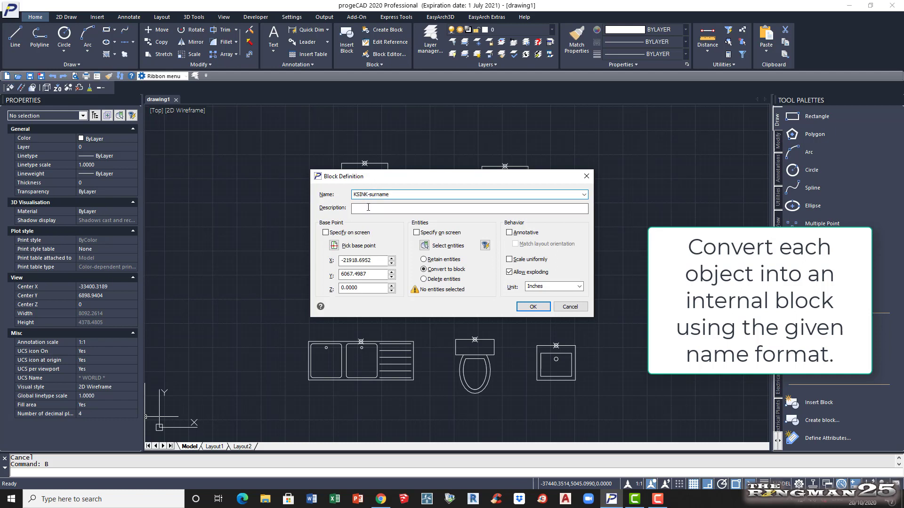
click(366, 207)
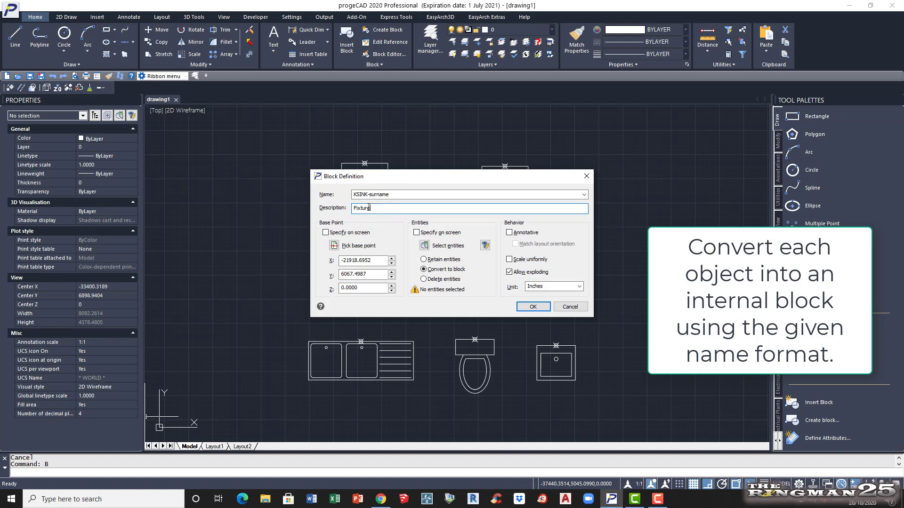
Set the base point at the marker on the single-bowl kitchen sink's top edge and select the whole sink as the block's entities.
click(334, 246)
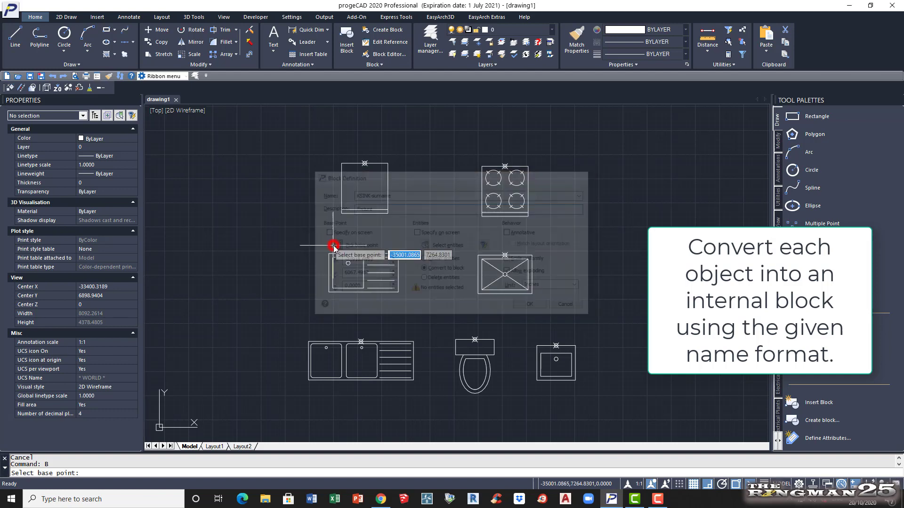
click(363, 255)
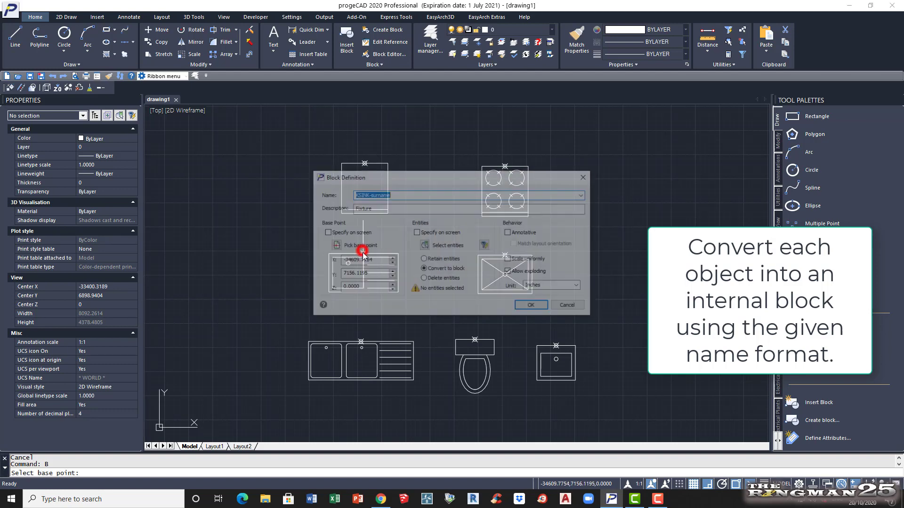
click(425, 246)
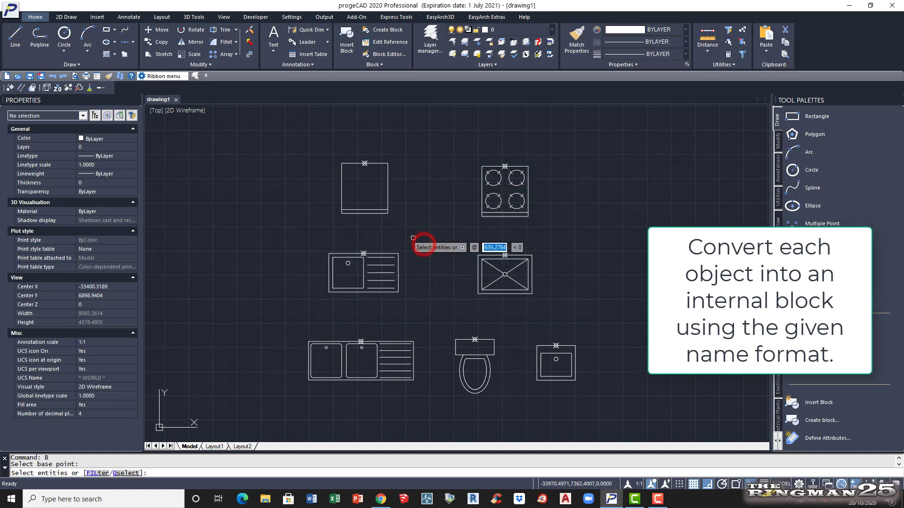
click(314, 236)
click(425, 308)
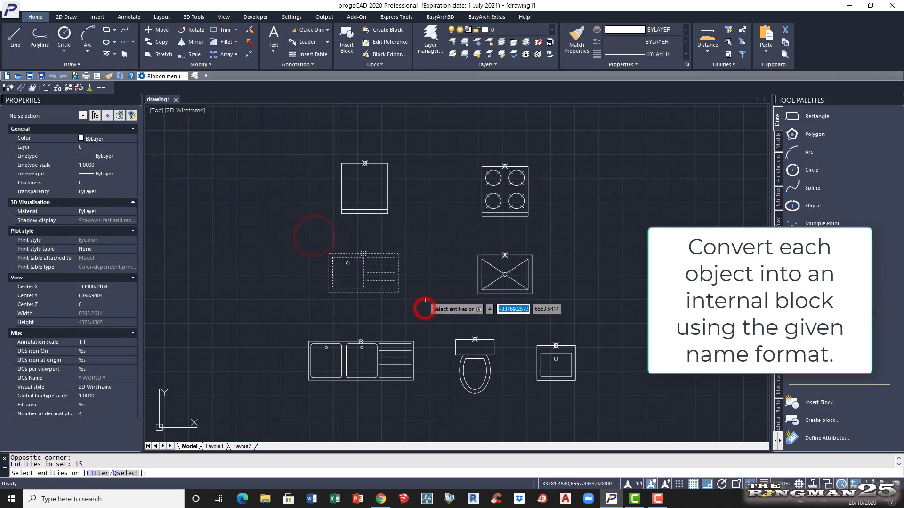
key(Return)
Set the KSINK-surname block unit to Undefined and create the block.
click(579, 287)
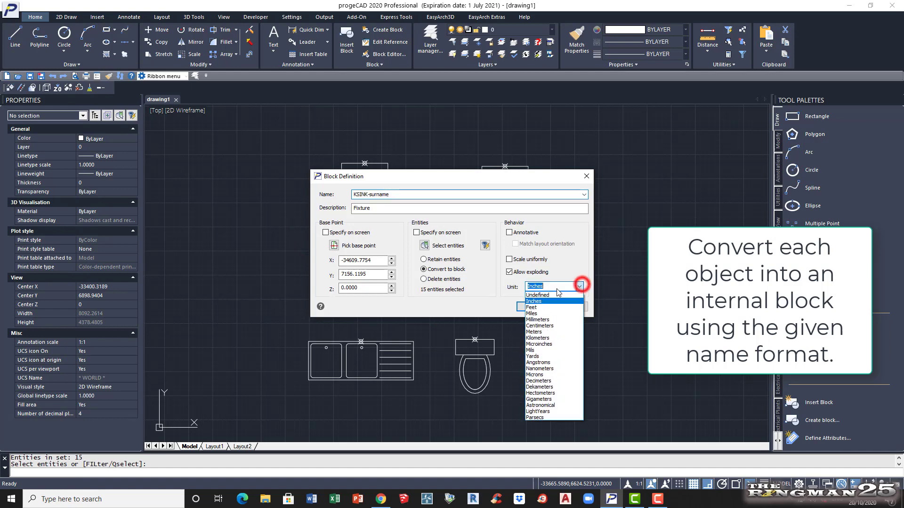
click(541, 293)
click(532, 307)
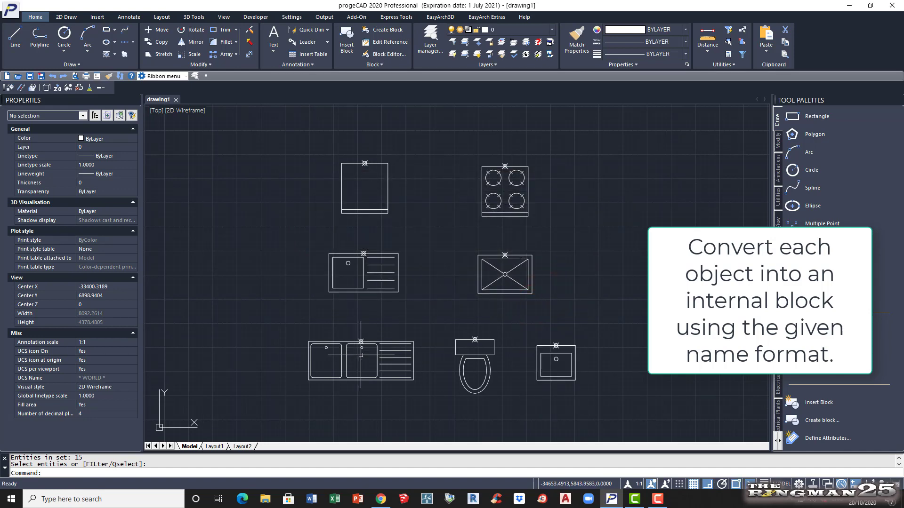
Start a new block definition named SSINK-surname.
click(134, 472)
text(B)
key(Return)
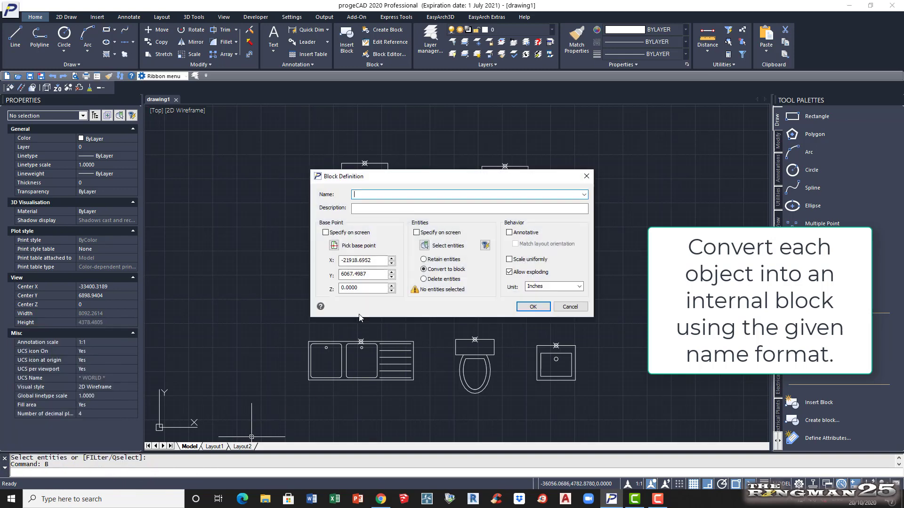
click(378, 194)
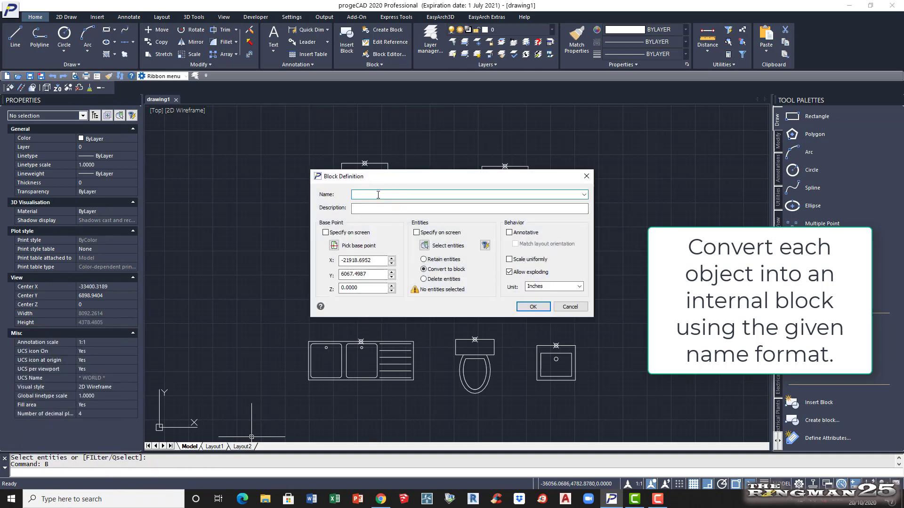
text(SSINK-surname)
Set the base point at the top-edge marker of the sink with crossed diagonals and select that whole sink as the block's entities.
click(333, 246)
click(502, 253)
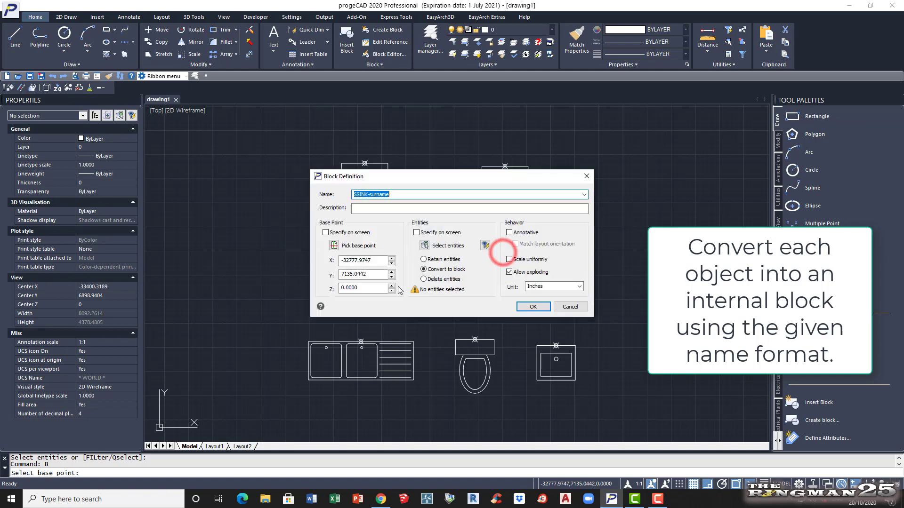
click(424, 245)
click(464, 245)
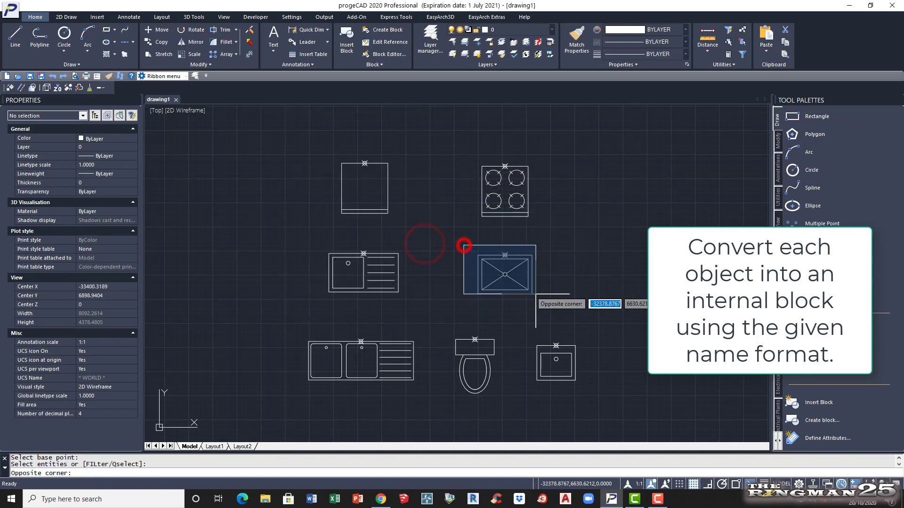
click(540, 306)
key(Return)
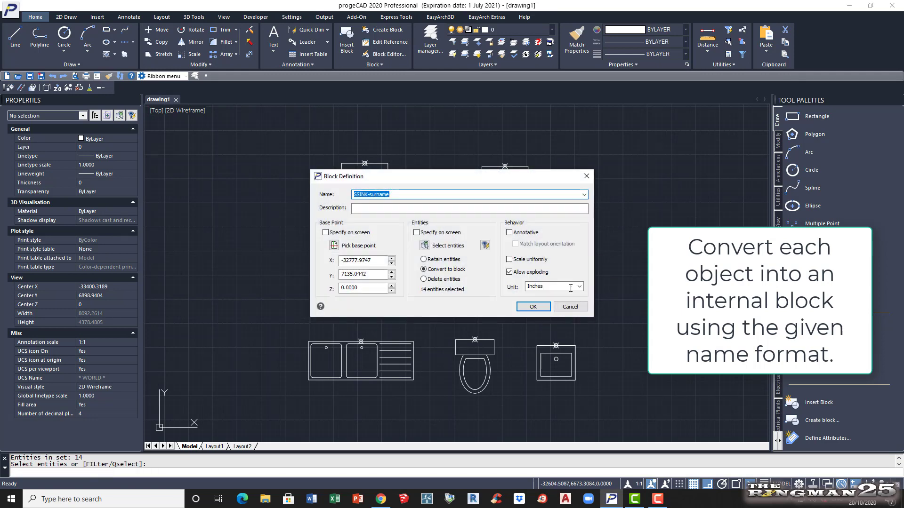
Set the SSINK-surname block unit to Undefined and create the block.
click(579, 287)
click(579, 287)
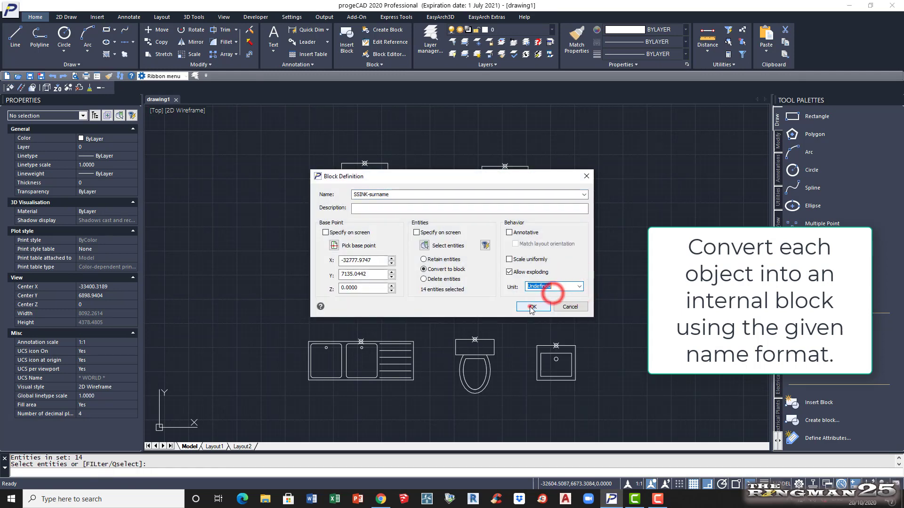
click(532, 306)
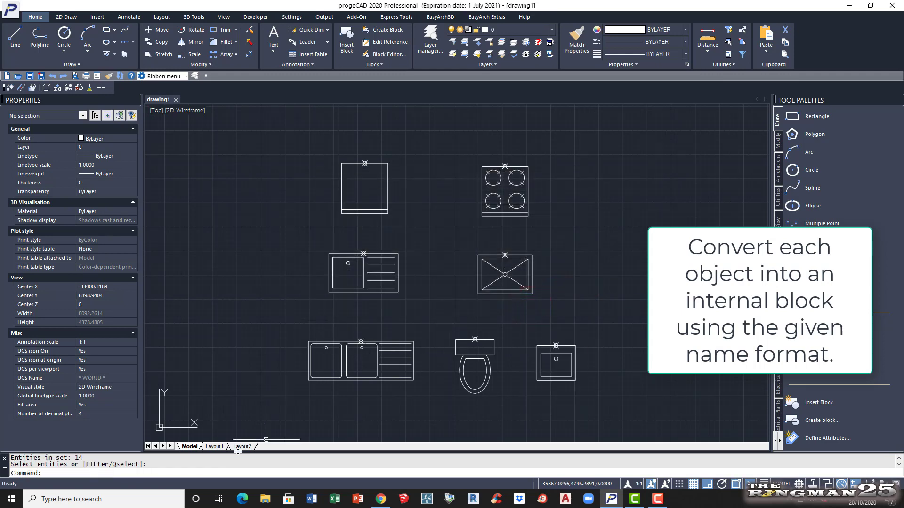
Start a new block definition named KSINK2-surname with the description Fixture.
click(139, 473)
text(B)
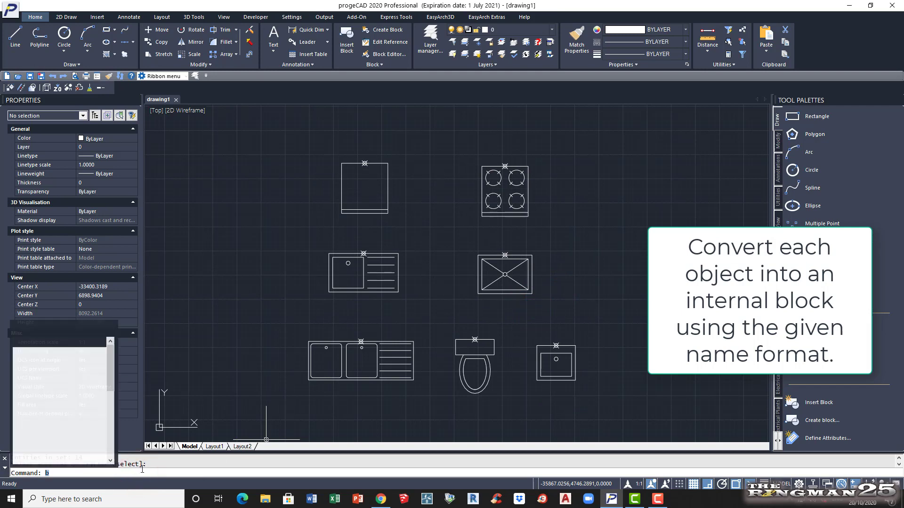
key(Return)
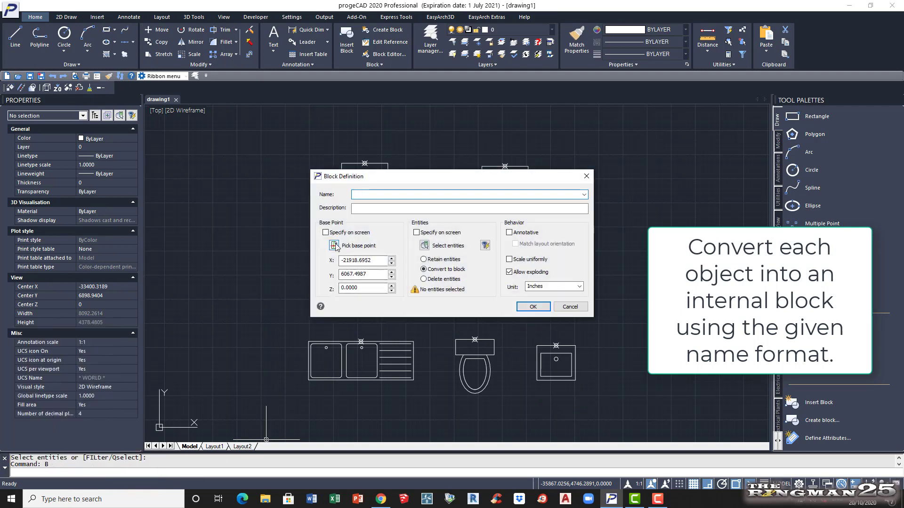
click(364, 195)
click(372, 211)
text(Fixture)
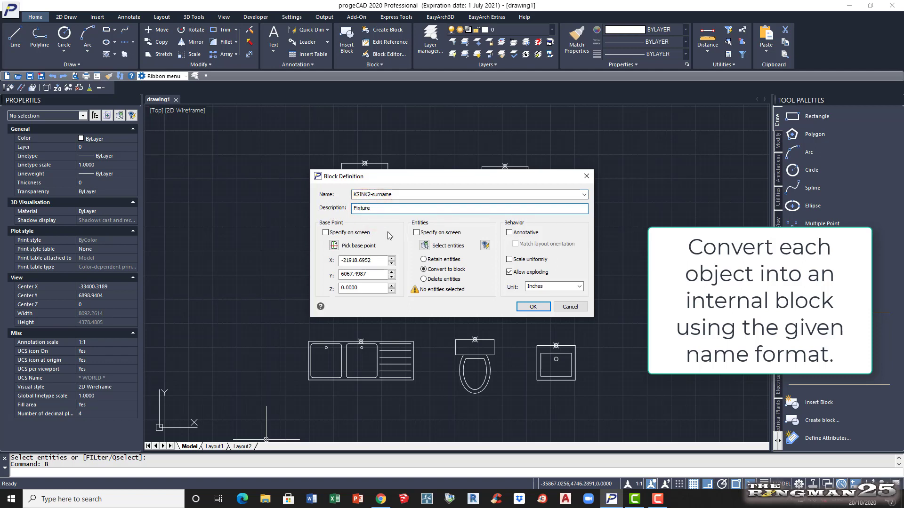
Set the base point at the top-edge marker of the double-bowl sink and select that whole sink as the block's entities.
click(335, 245)
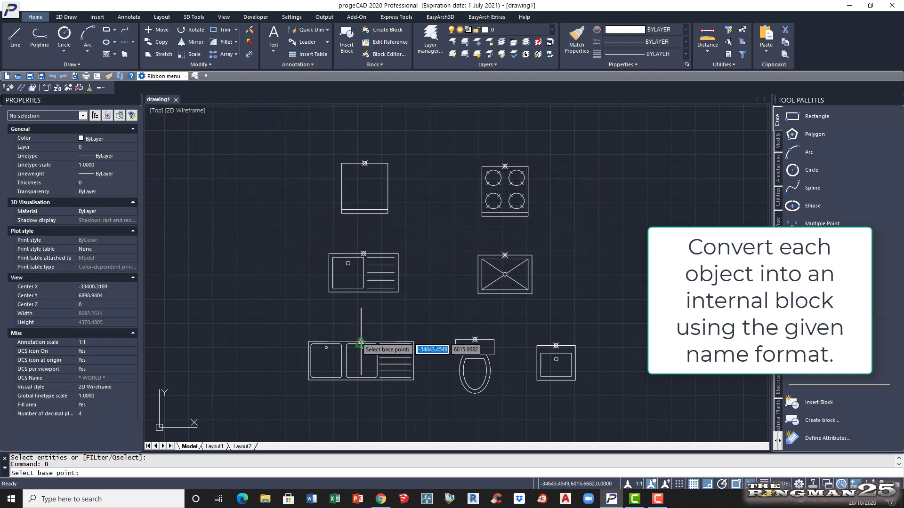
click(360, 342)
click(425, 246)
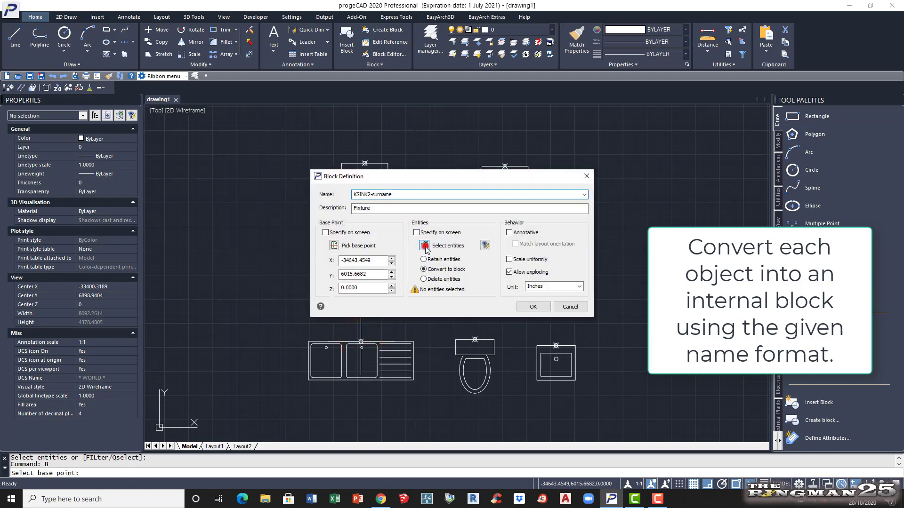
click(299, 324)
click(425, 395)
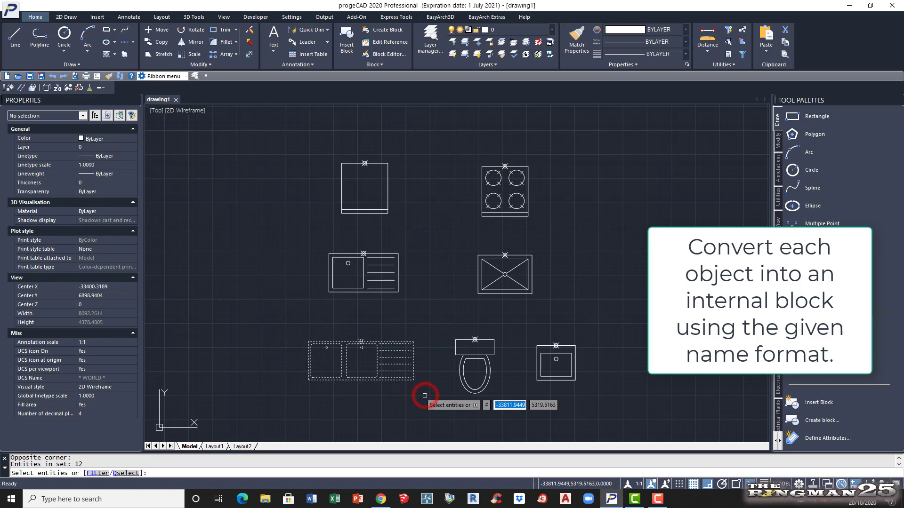
key(Return)
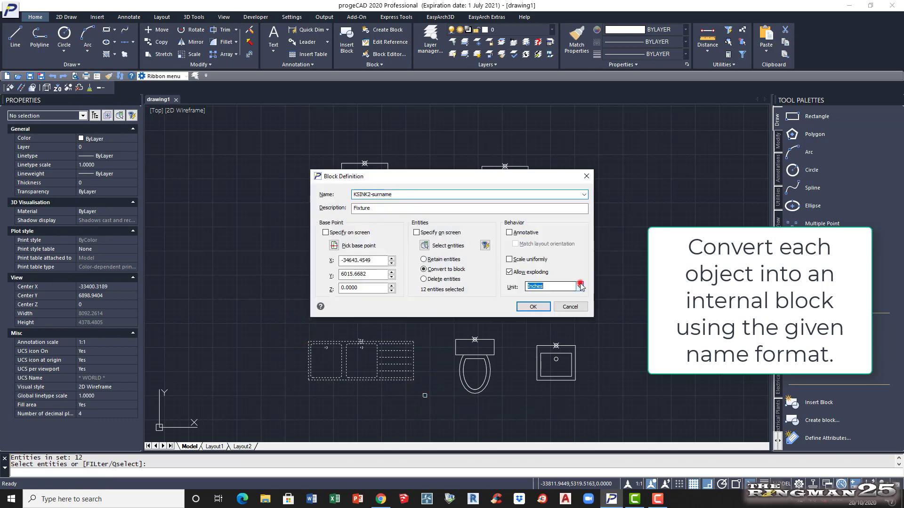
Set the KSINK2-surname block unit to Undefined and create the block.
click(580, 286)
click(546, 295)
click(537, 307)
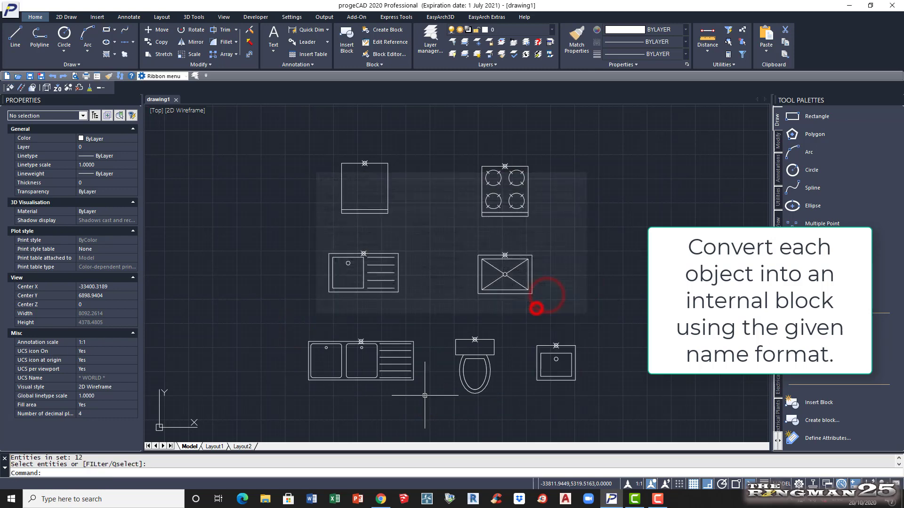
Start a new block definition named WC-surname with the description Fixture.
click(49, 474)
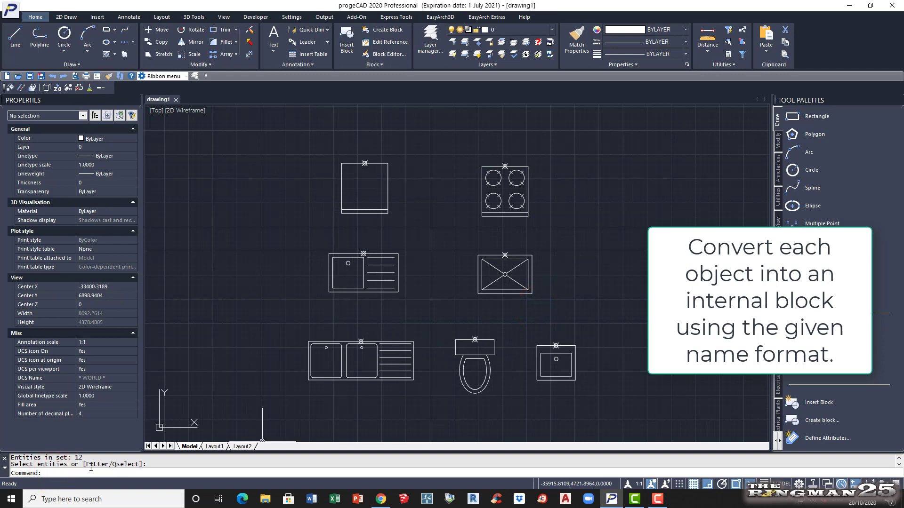
text(b)
key(Return)
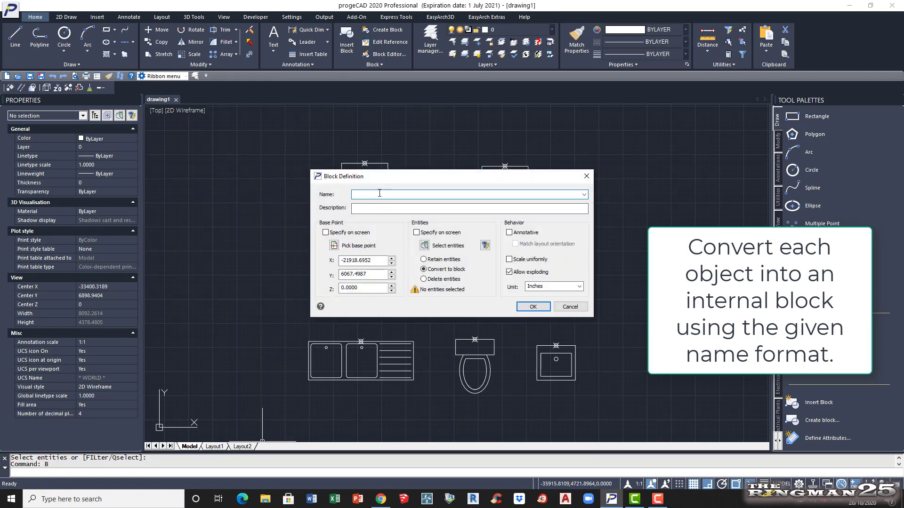
click(377, 194)
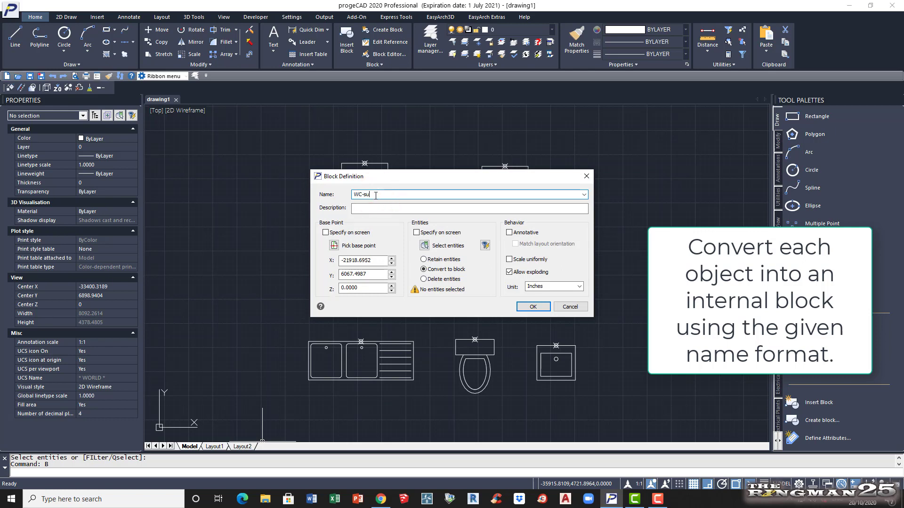
click(375, 207)
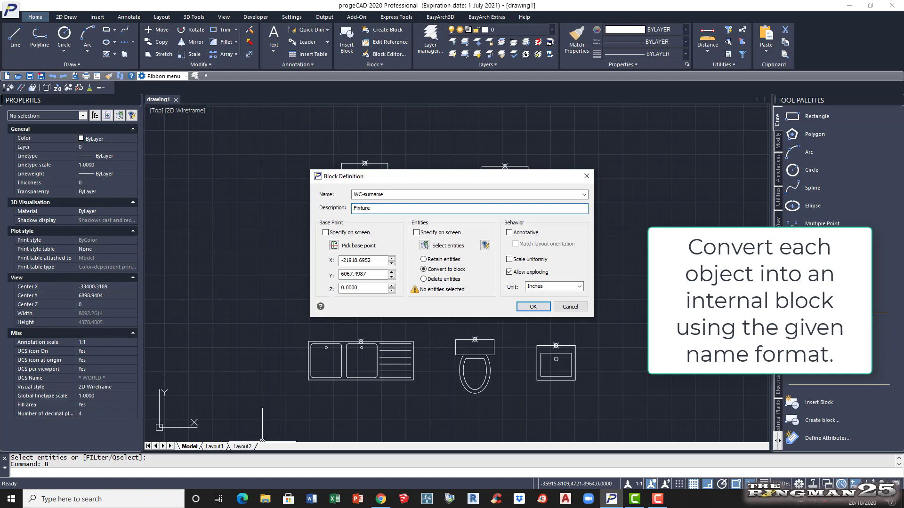
Set the base point at the marker on the toilet tank's top edge and select the whole toilet as the block's entities.
click(336, 246)
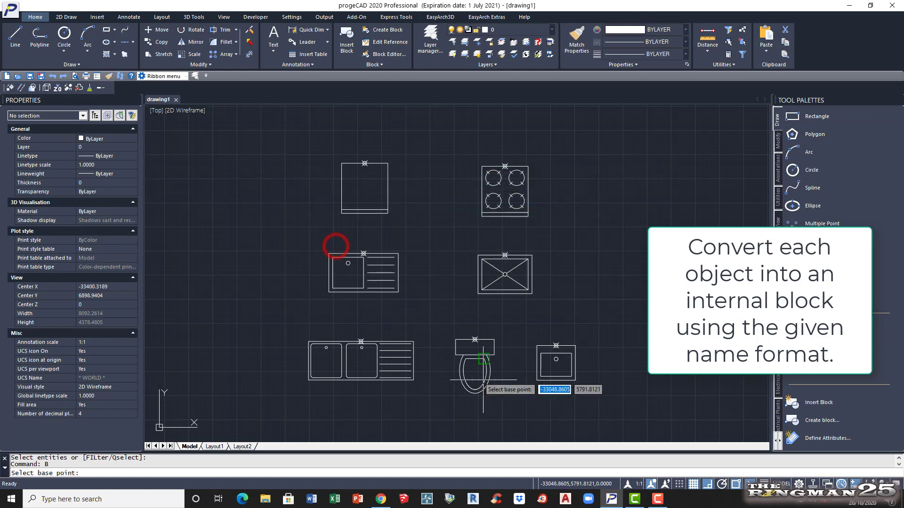
click(475, 340)
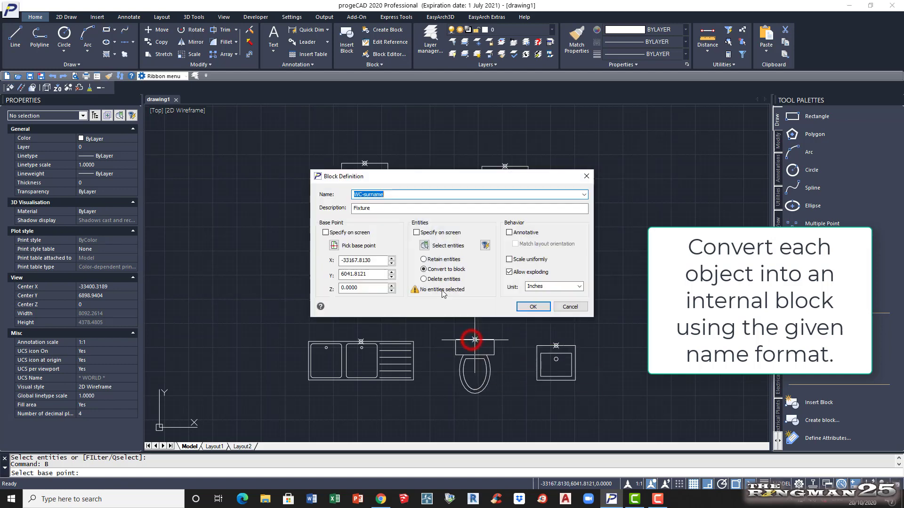
click(425, 245)
click(436, 324)
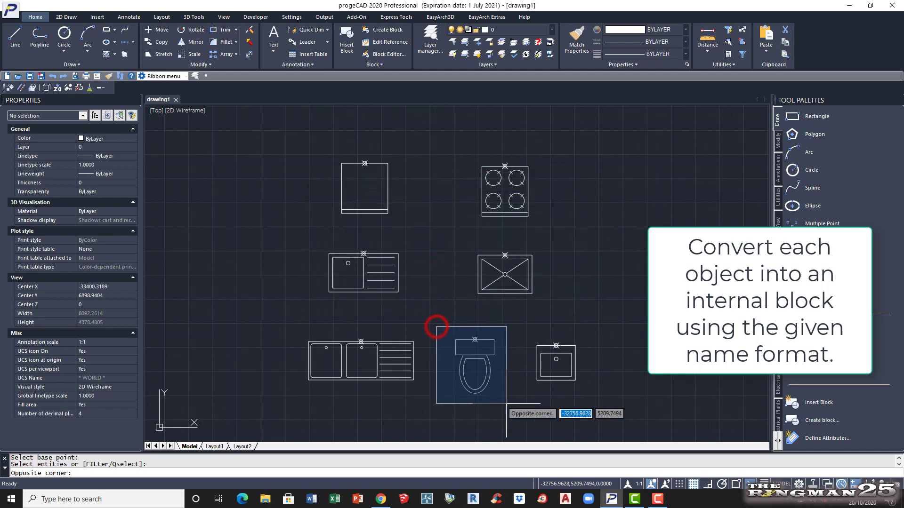
click(507, 404)
right_click(508, 404)
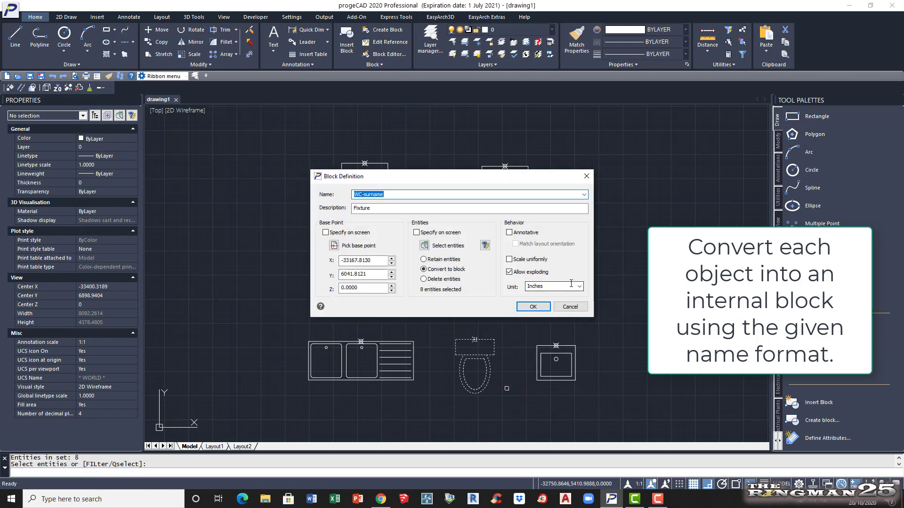
Set the WC-surname block unit to Undefined and create the block.
click(579, 286)
click(556, 295)
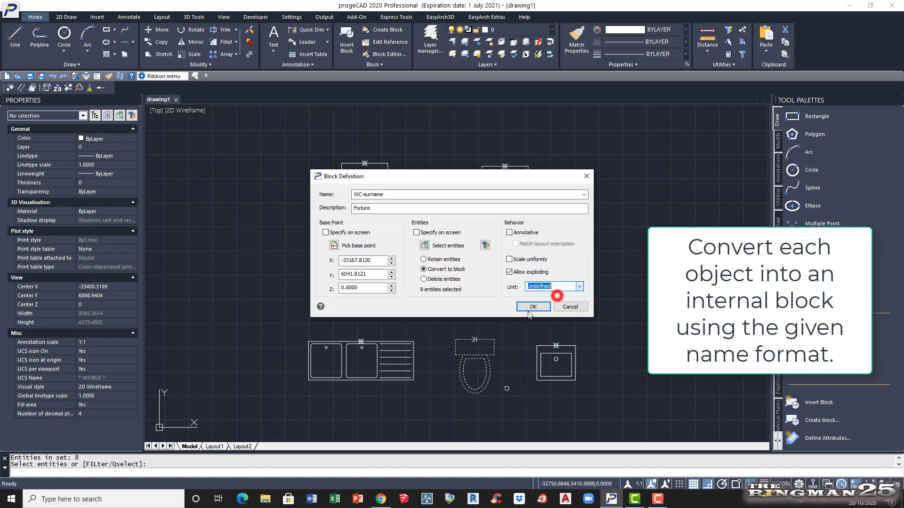
click(532, 307)
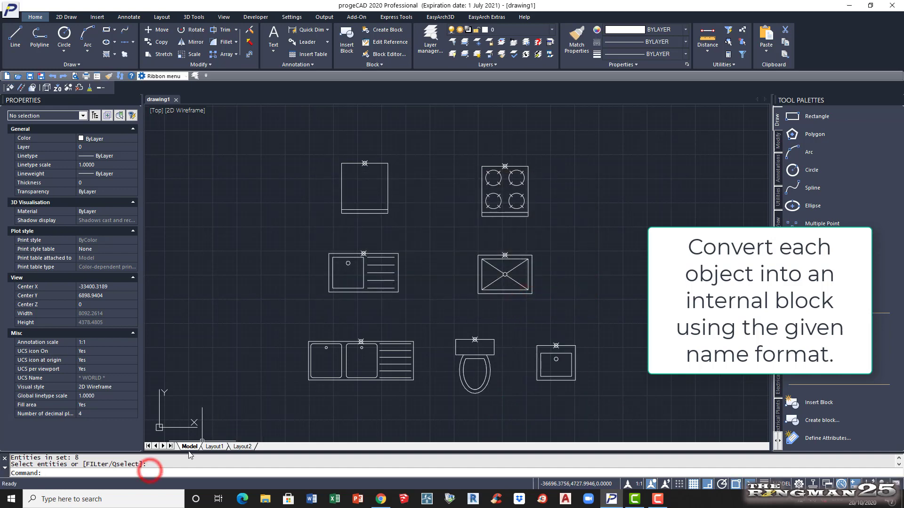
Start a new block definition named LAV-surname with the description Fixture.
text(B)
key(Return)
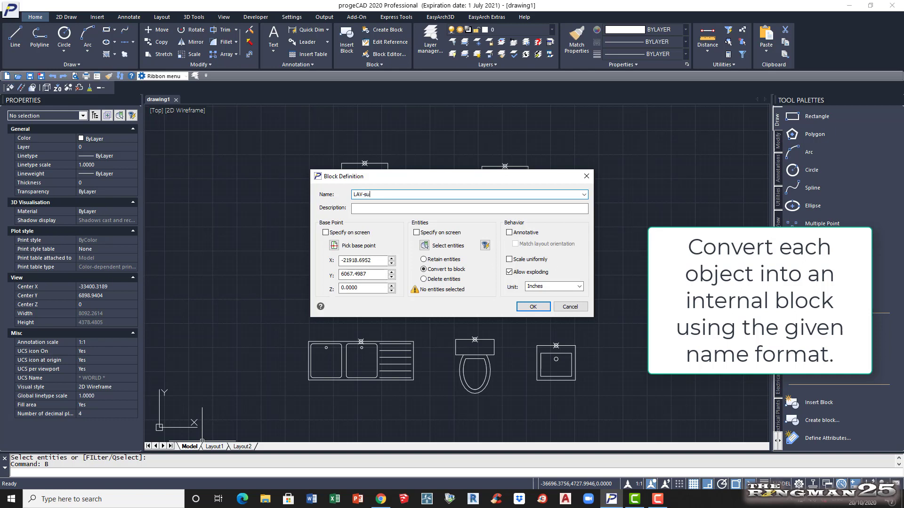
click(367, 208)
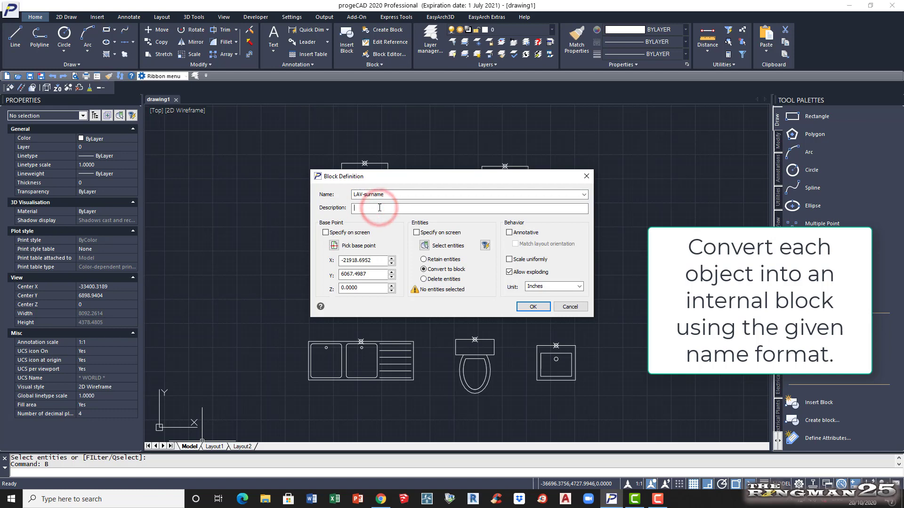
text(Fixture)
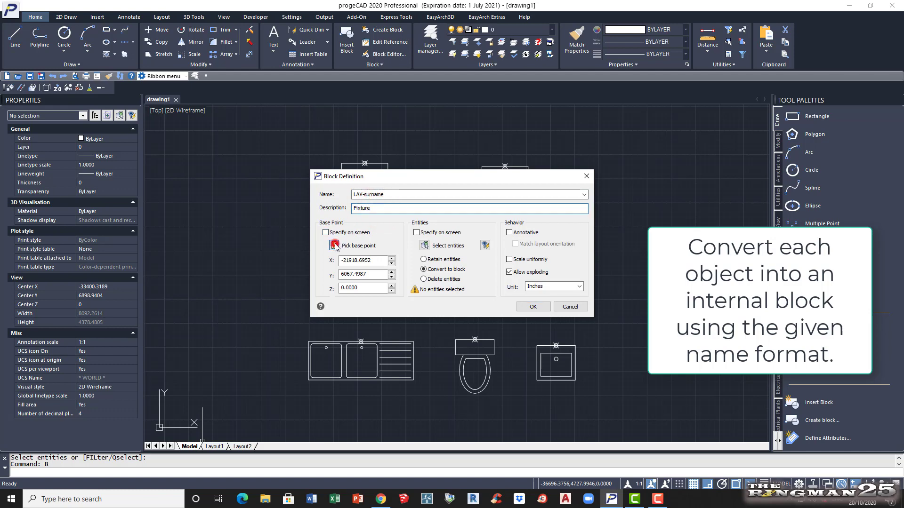
Set the base point at the top-edge marker of the small lavatory basin and select the whole basin as the block's entities.
click(335, 246)
click(556, 345)
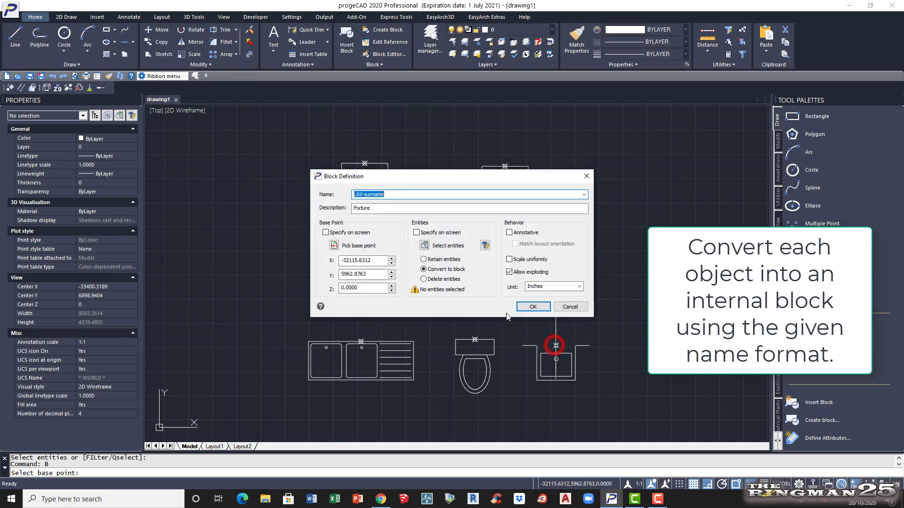
click(424, 245)
click(523, 332)
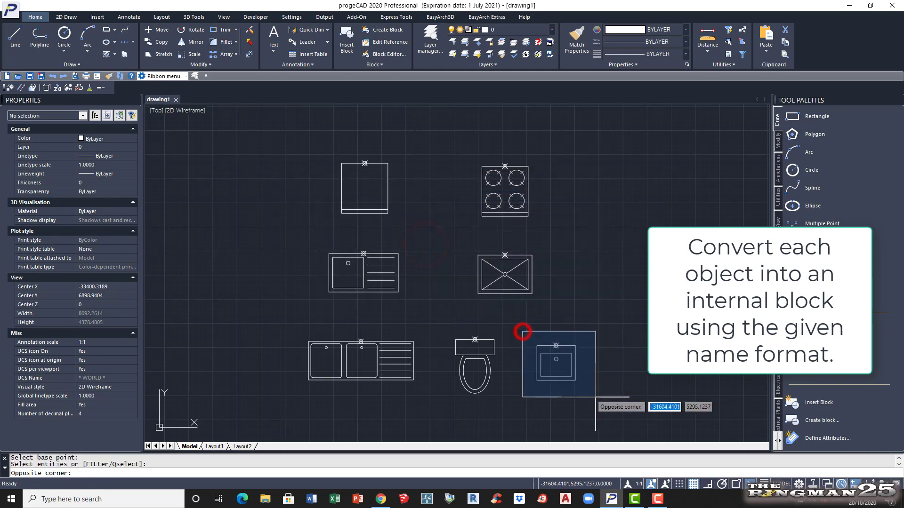
click(596, 397)
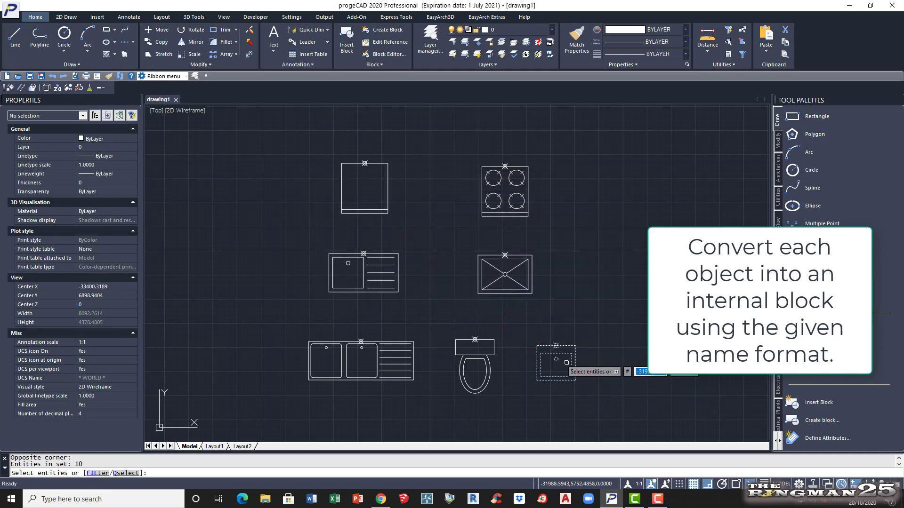
key(Return)
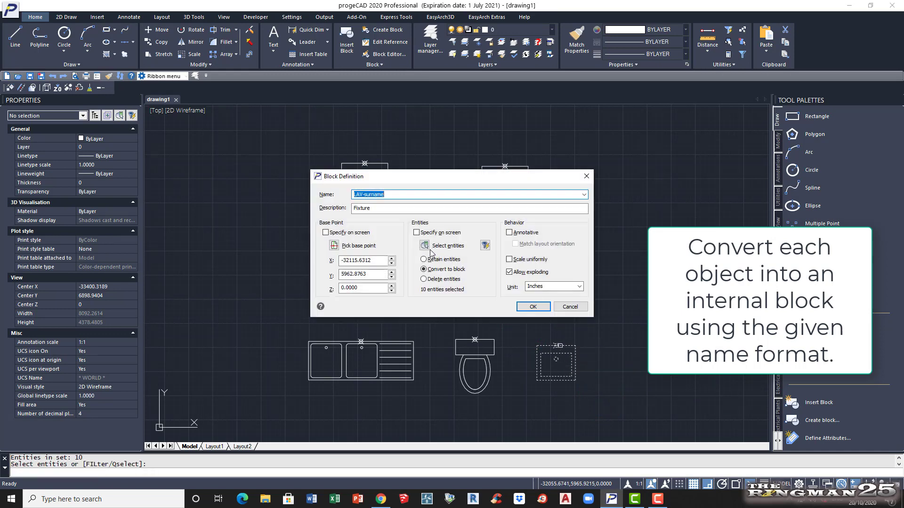
Reselect the complete lavatory basin, including its base point marker, as the entities of the LAV-surname block.
click(424, 245)
click(519, 328)
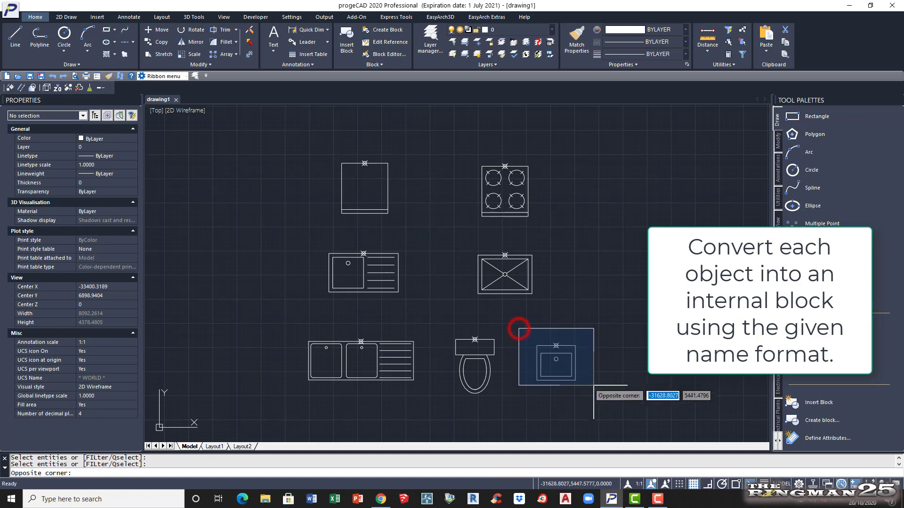
click(595, 387)
key(Return)
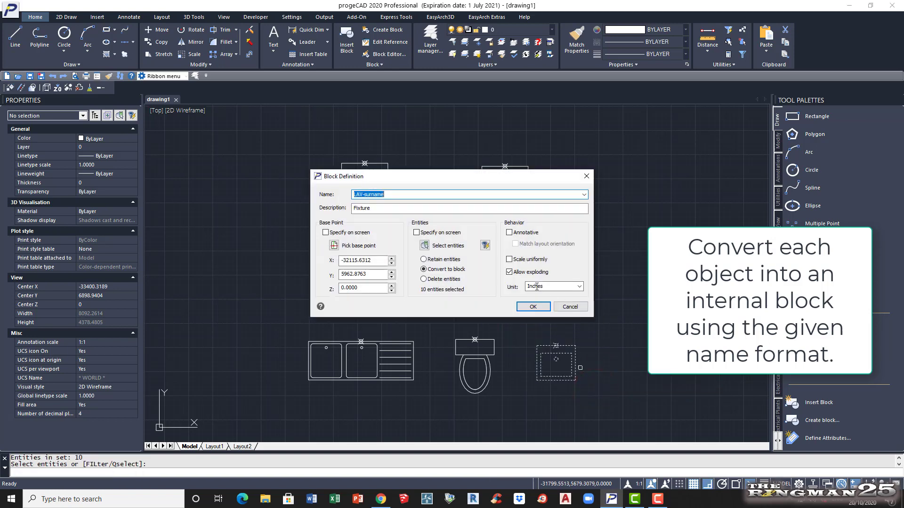
Set the LAV-surname block unit to Undefined and create the block.
click(581, 290)
click(565, 298)
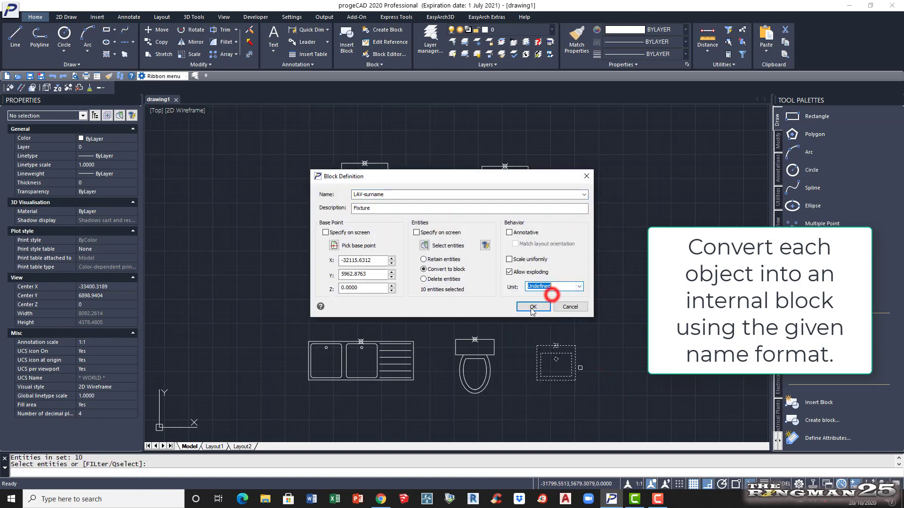
click(529, 307)
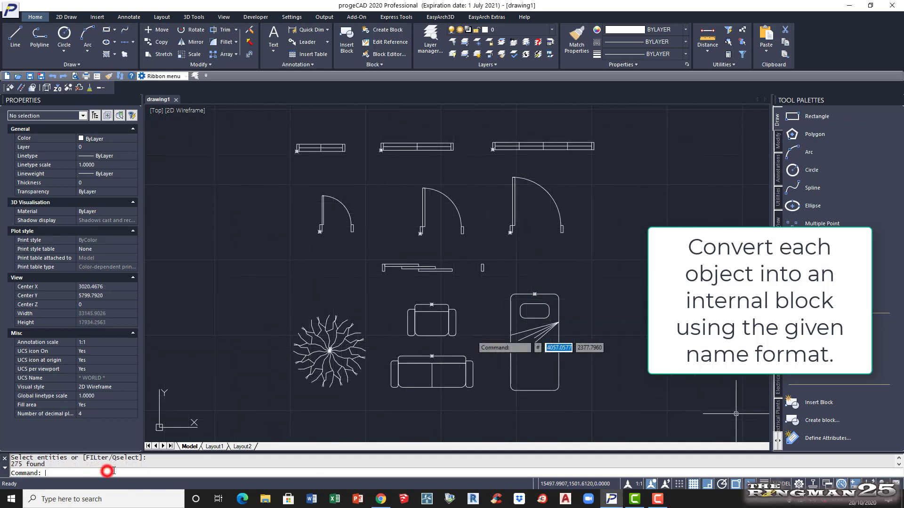
Start a new block definition named WIN1000-surname with the description Window.
text(B)
key(Return)
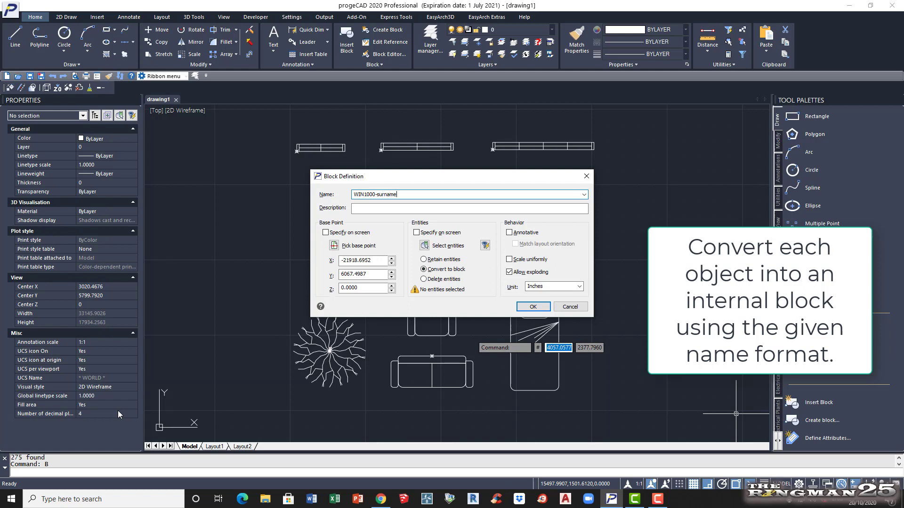
click(377, 208)
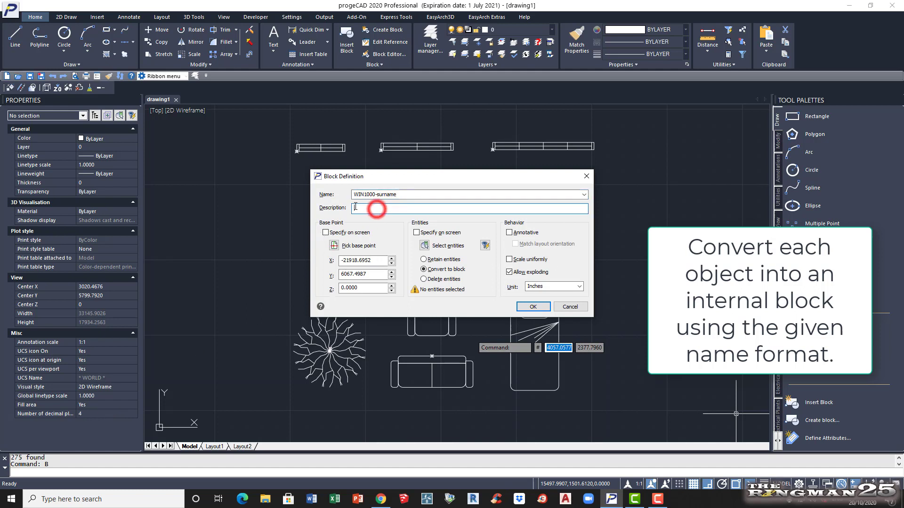
text(Window)
Set the base point at the lower-left corner marker of the shortest window and select that whole window as the block's entities.
click(336, 247)
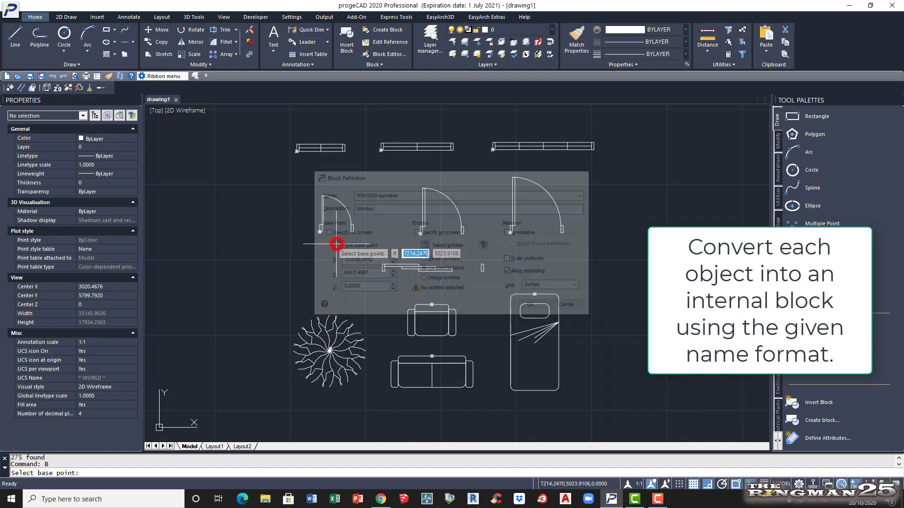
click(296, 151)
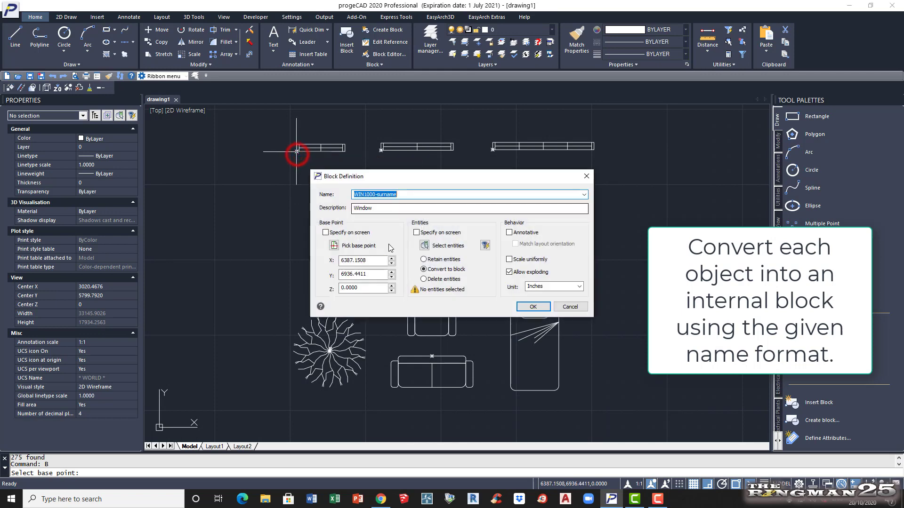
click(425, 247)
click(262, 125)
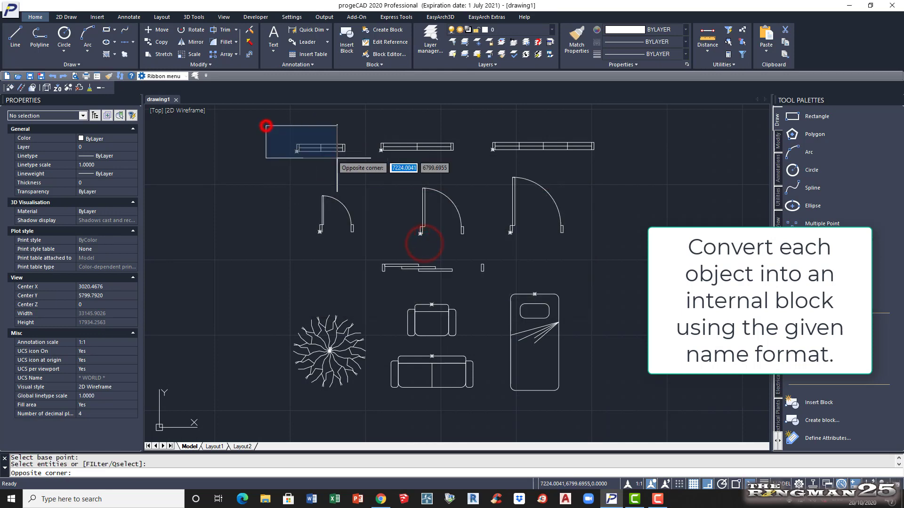
click(356, 166)
key(Return)
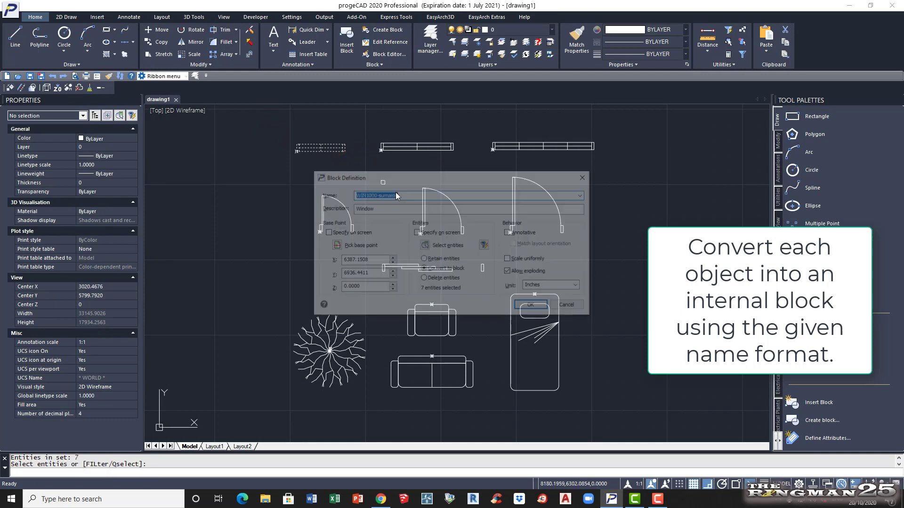
Set the WIN1000-surname block unit to Undefined and create the block.
click(581, 287)
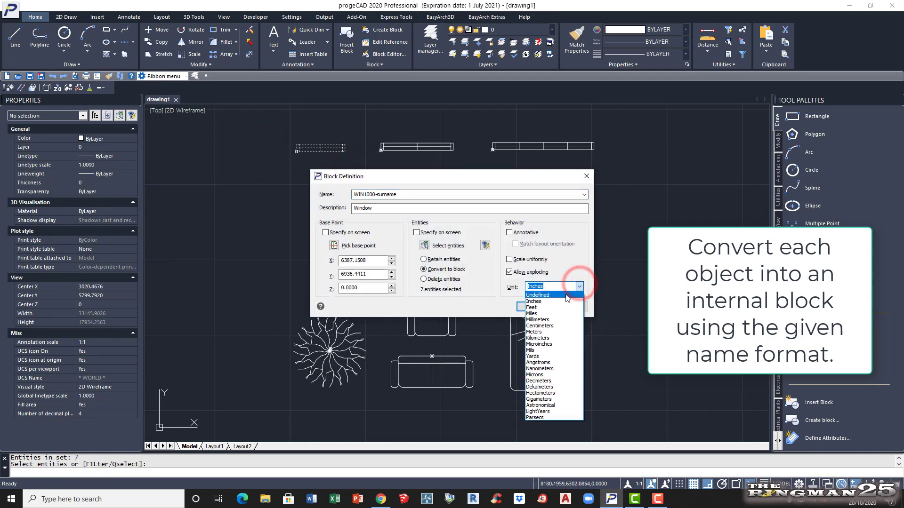
click(564, 294)
click(533, 306)
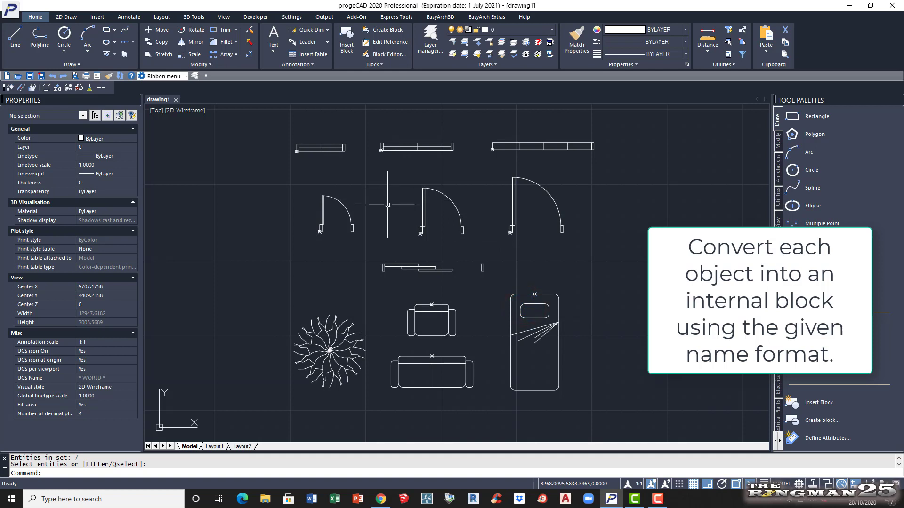
Start a new block definition named WIN1500-surname with the description Window.
key(Return)
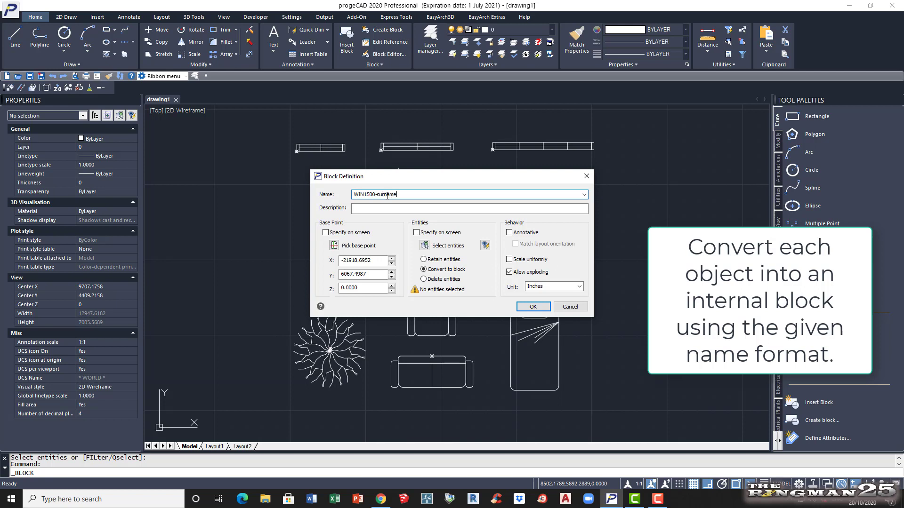
click(359, 207)
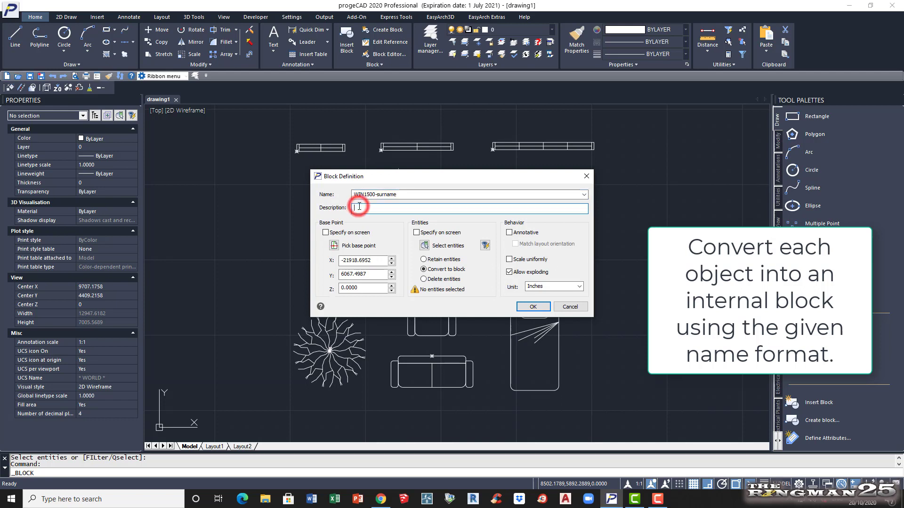
text(Window)
Set the base point at the lower-left corner marker of the middle window and select that whole window as the block's entities.
click(335, 246)
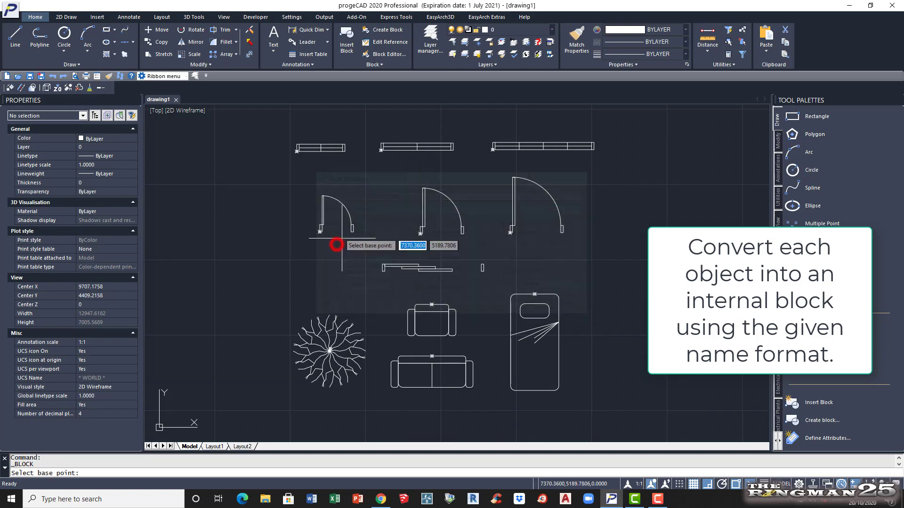
click(380, 151)
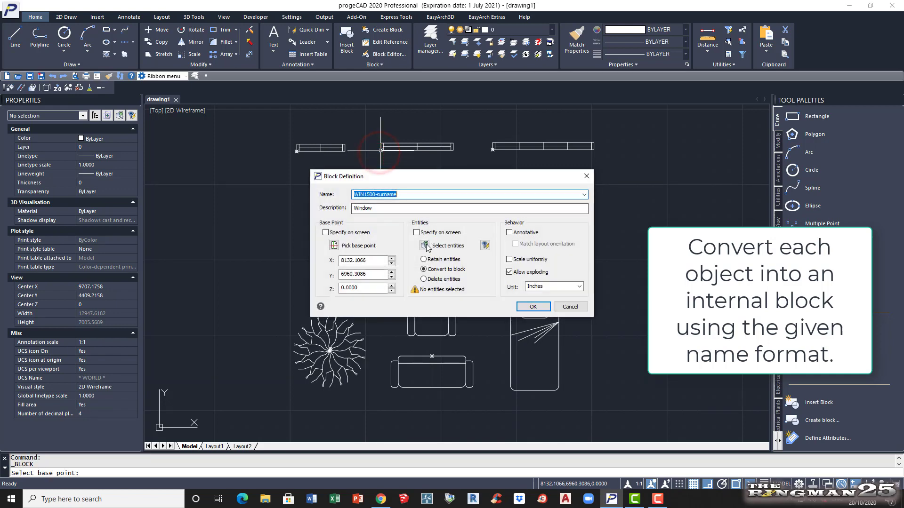
click(424, 245)
click(369, 128)
click(466, 167)
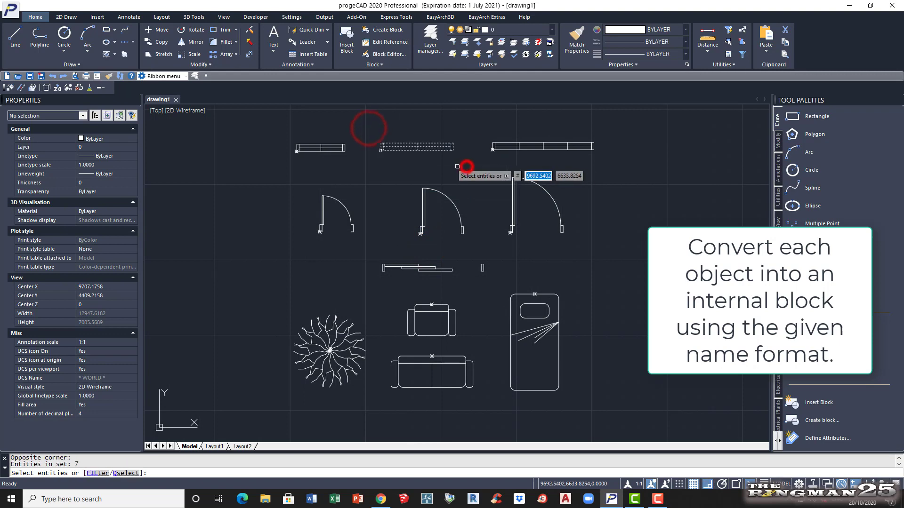
key(Return)
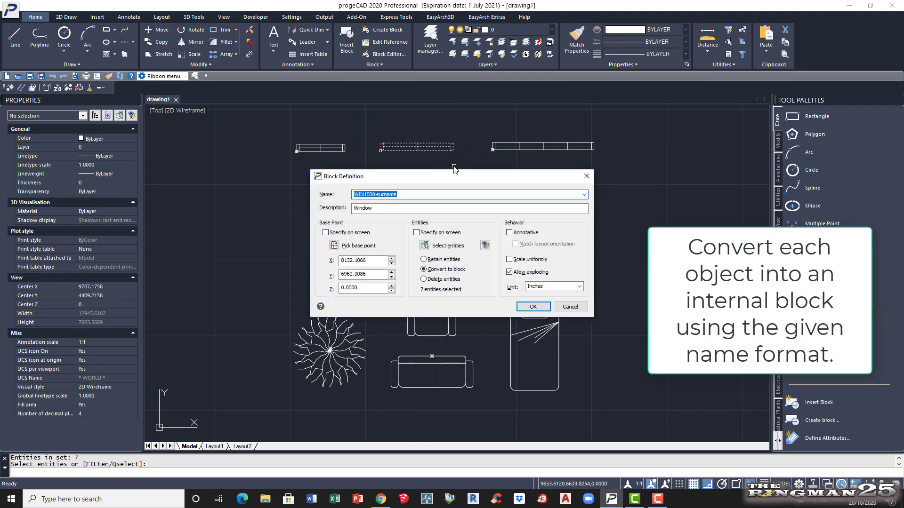
Set the WIN1500-surname block unit to Undefined and create the block.
click(579, 286)
click(555, 296)
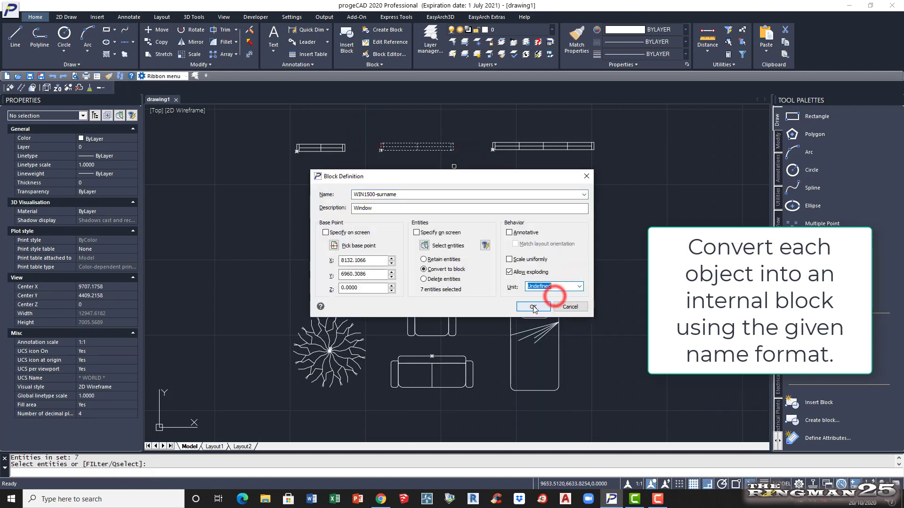
click(533, 307)
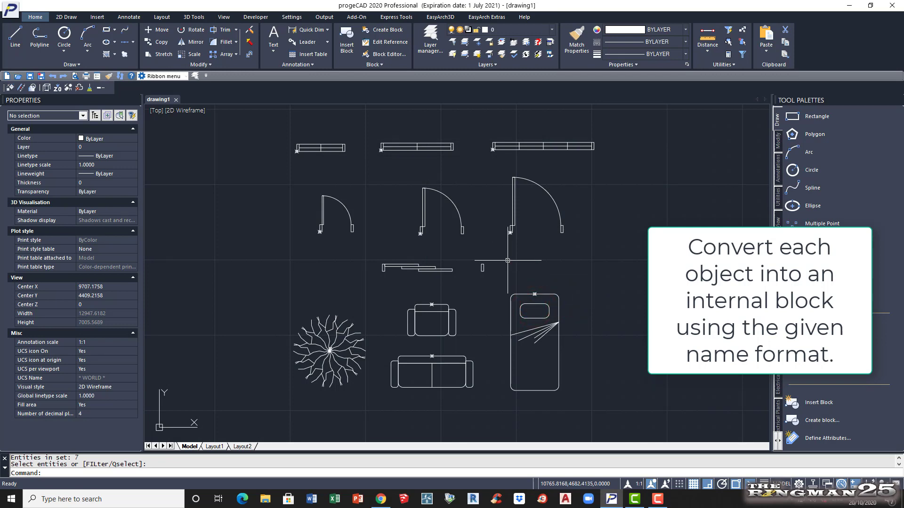
Start a new block definition named WIN2100-surname with the description Window.
key(Return)
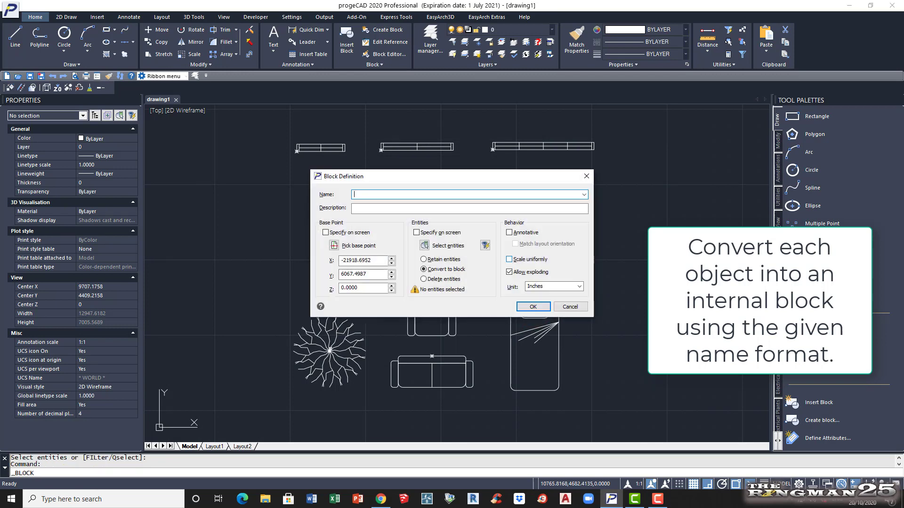
text(WIN2100-surname)
click(392, 208)
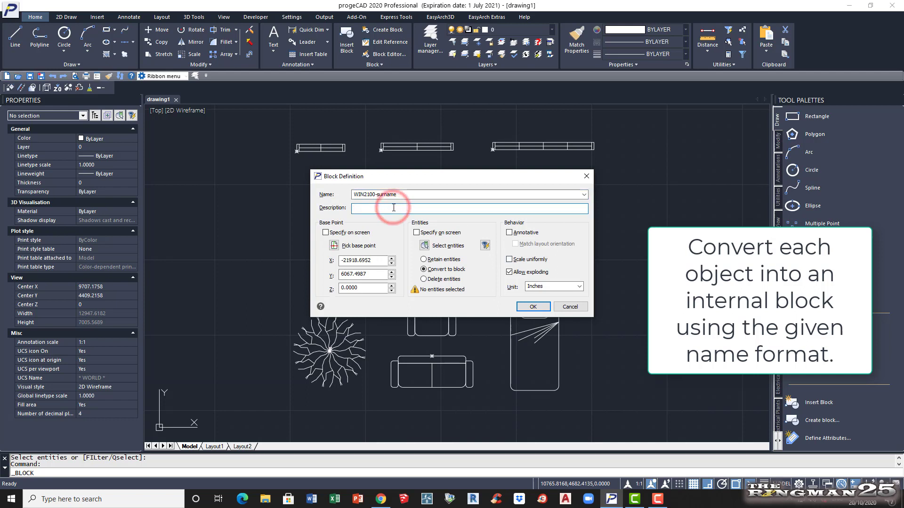
text(Window)
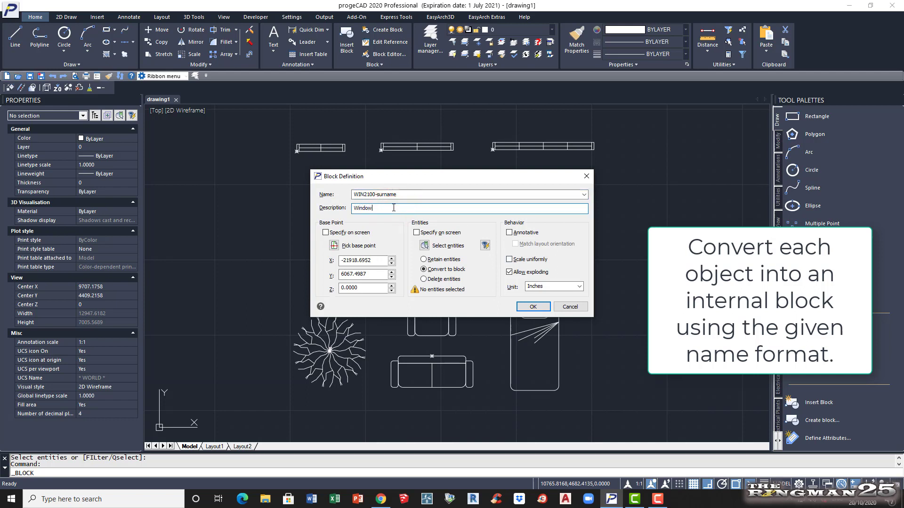
Set the base point at the lower-left corner marker of the longest window and select that whole window as the block's entities.
click(334, 246)
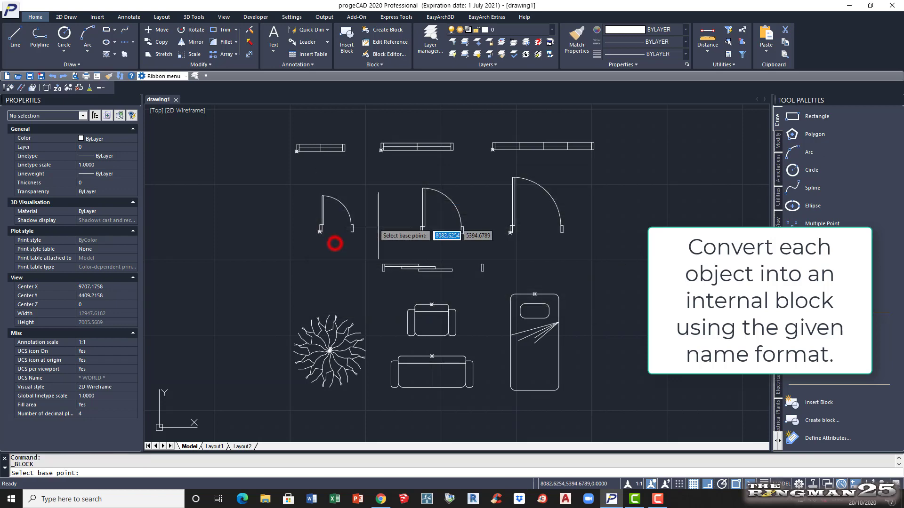
click(491, 149)
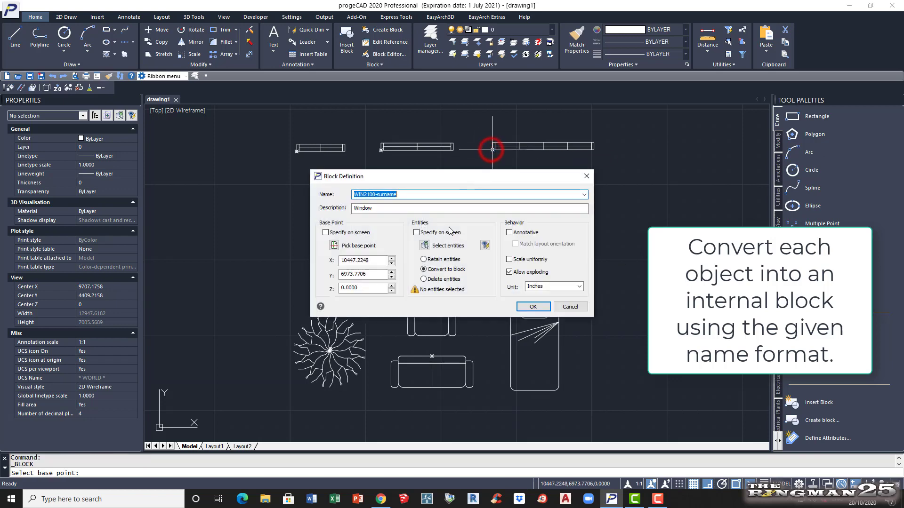
click(425, 245)
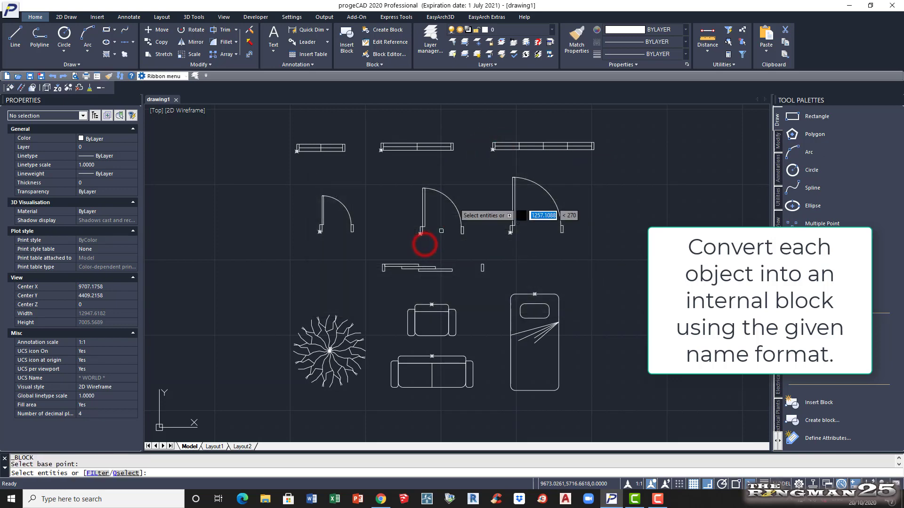
click(478, 125)
click(620, 169)
key(Return)
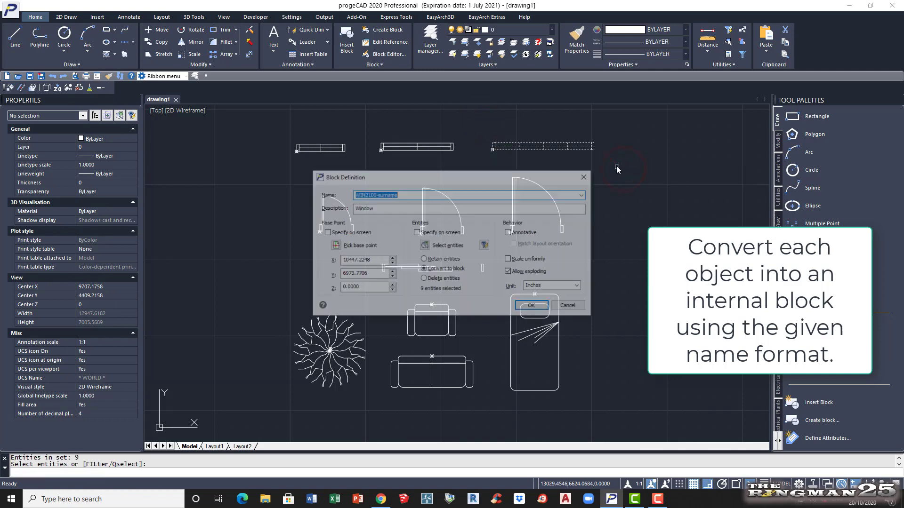
Set the WIN2100-surname block unit to Undefined and create the block.
click(579, 286)
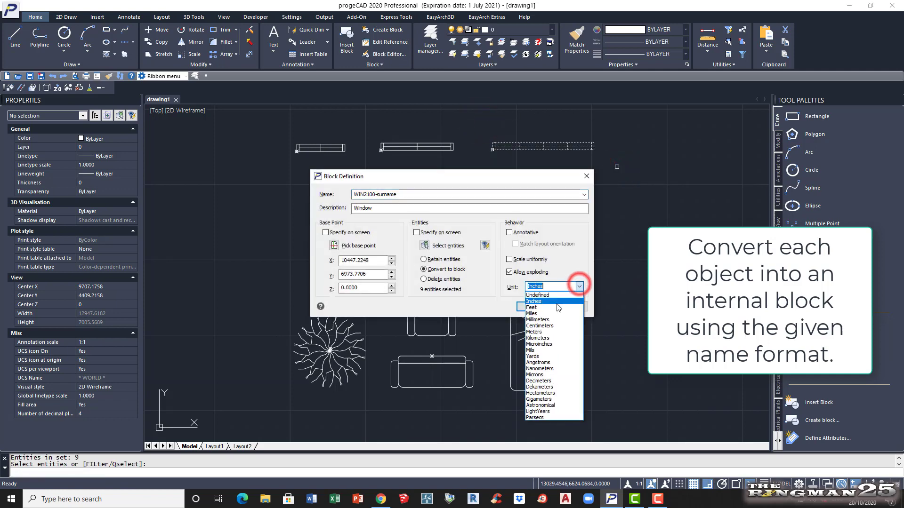
click(546, 294)
click(519, 307)
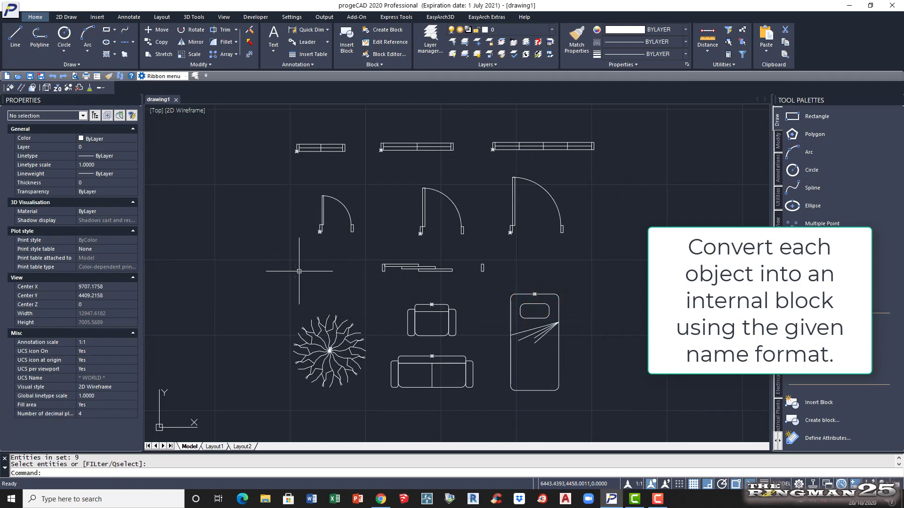
Start a new block definition named DR0600-surname with the description Door.
click(97, 16)
middle_drag(648, 427, 668, 438)
key(Escape)
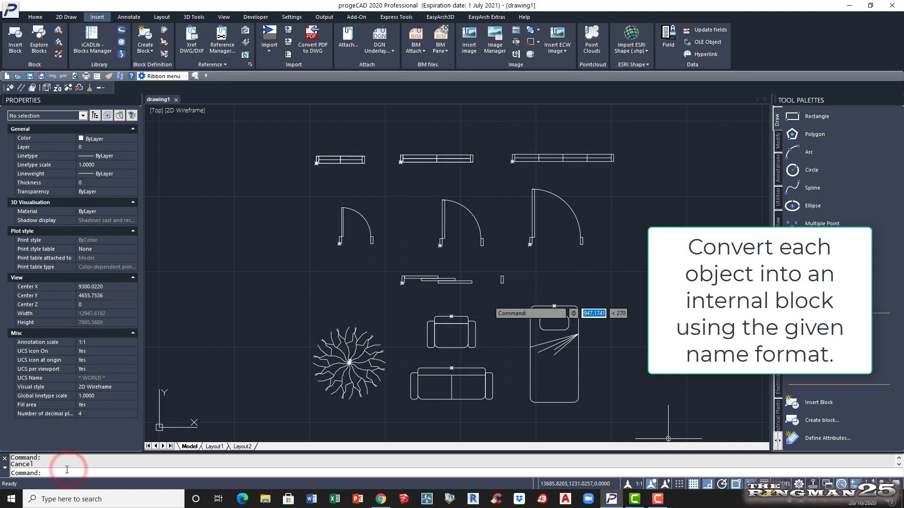
text(B)
key(Return)
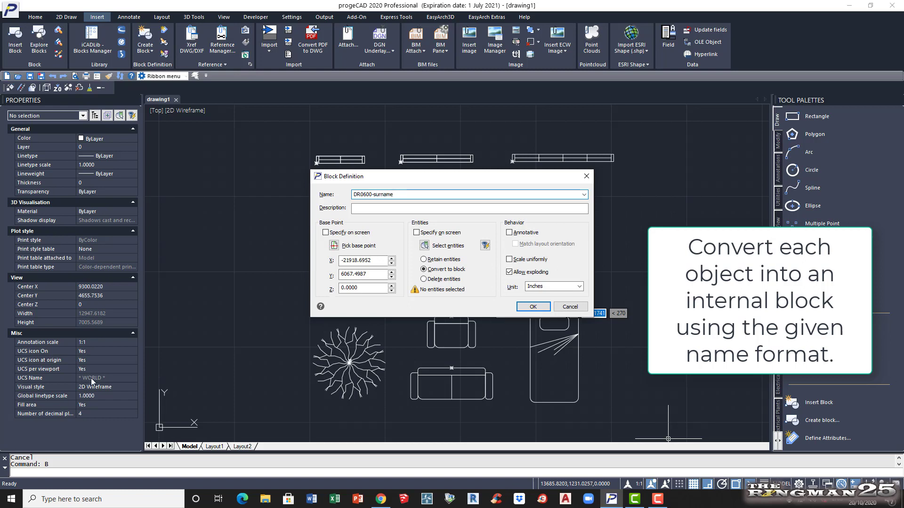
click(365, 207)
text(Door)
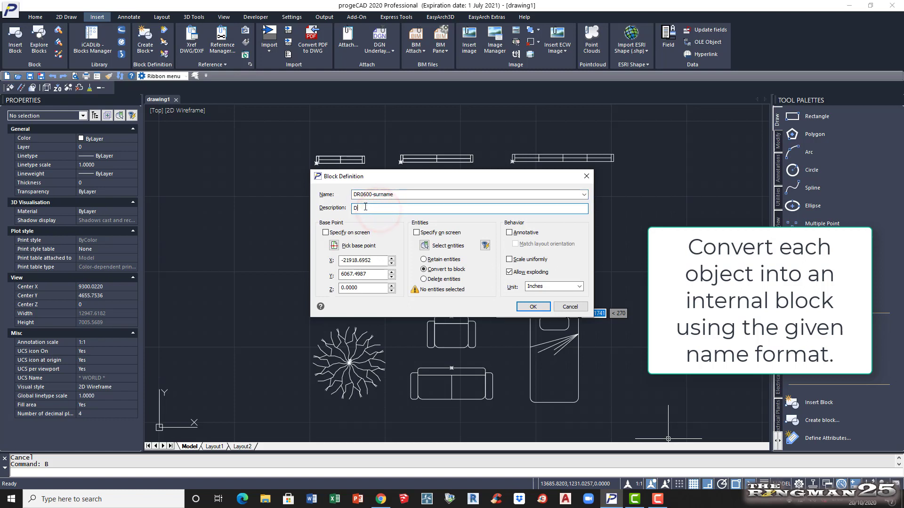
Set the base point at the lower-left corner marker of the smallest swing door and select that whole door as the block's entities.
click(334, 246)
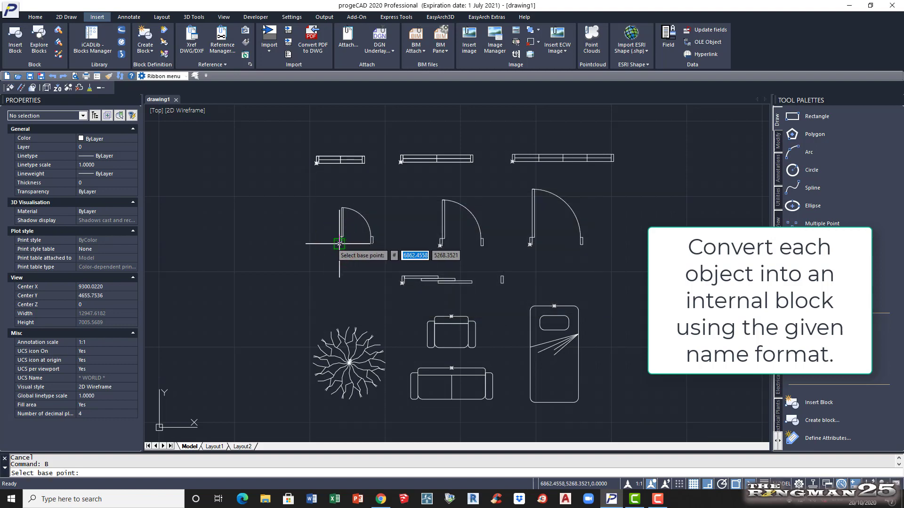
click(339, 244)
click(425, 245)
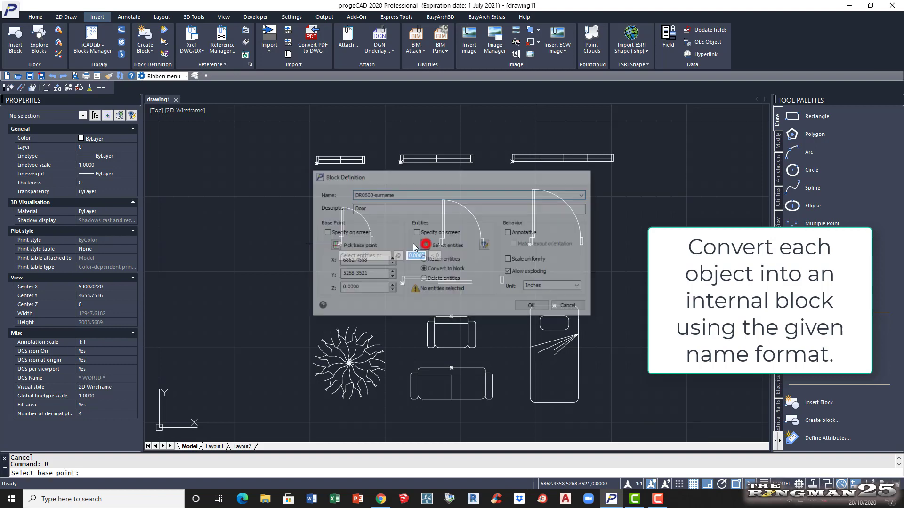
click(318, 198)
click(388, 258)
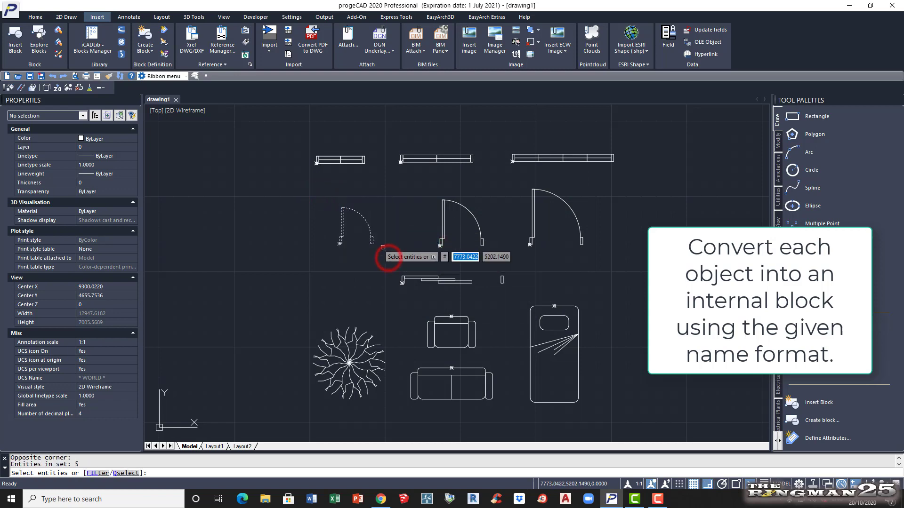
key(Return)
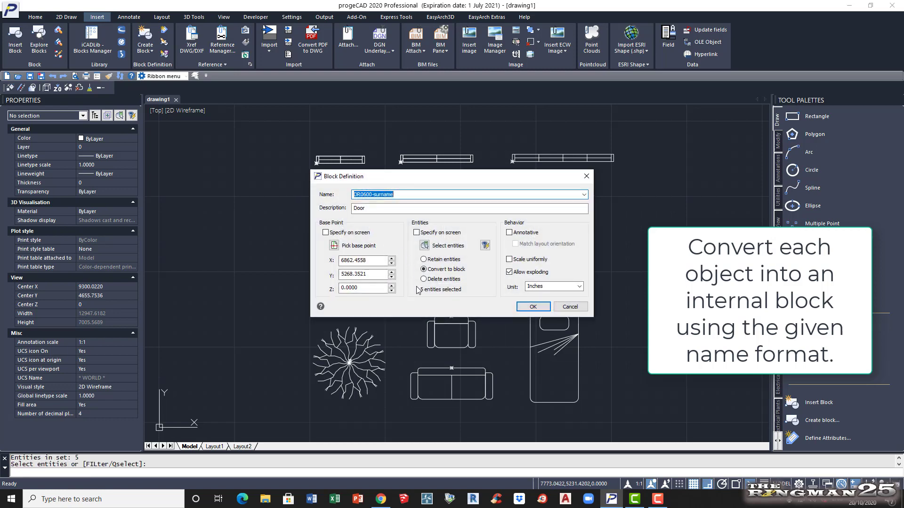
Choose the unit for the DR0600-surname block and create the block.
click(578, 286)
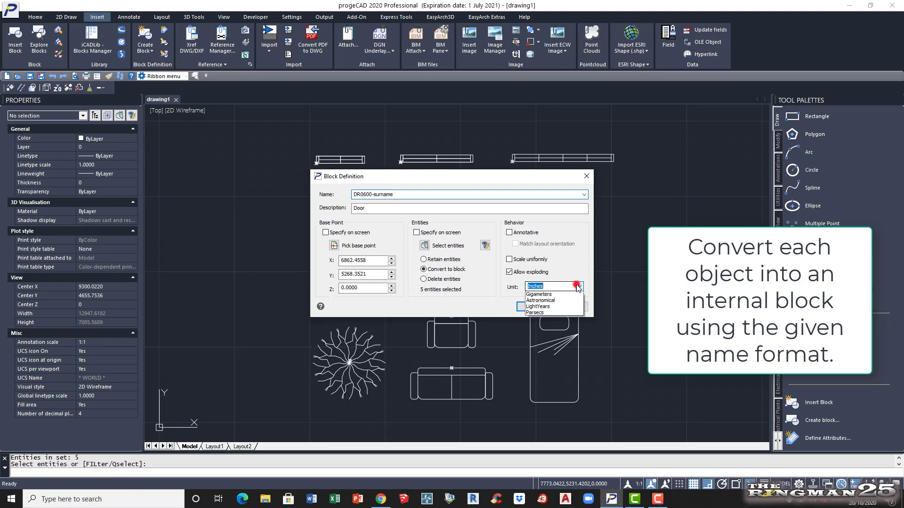
click(550, 302)
click(536, 308)
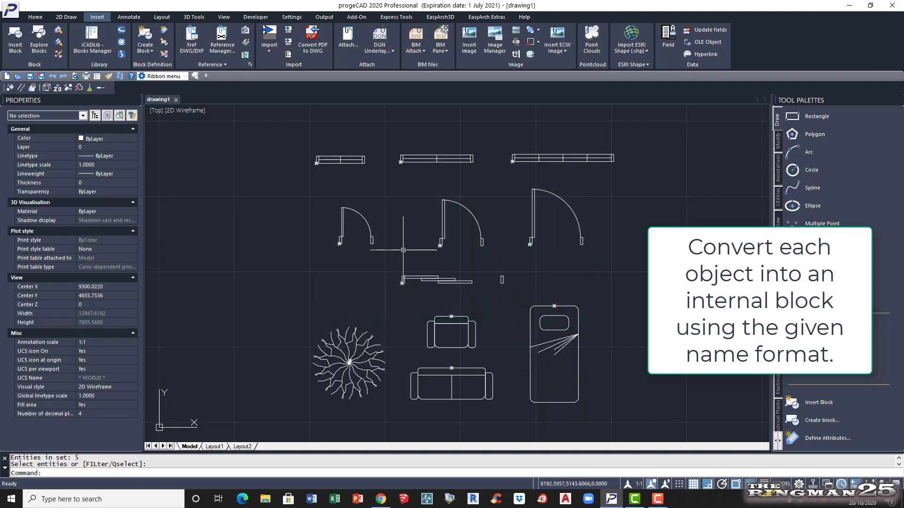
Start a new block definition named DR0800-surname with the description Door.
text(B)
key(Return)
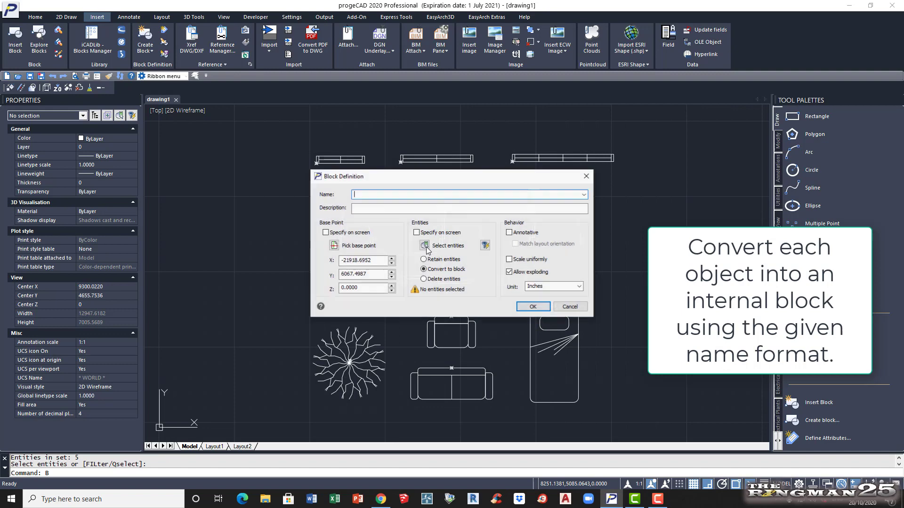
click(375, 195)
text(DR0800-surname)
click(375, 206)
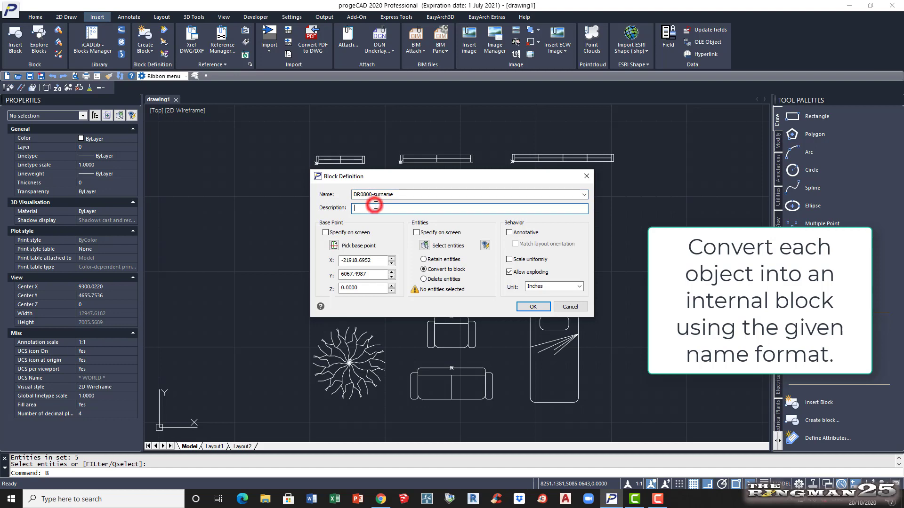
text(Door)
Set the base point at the lower-left corner marker of the middle swing door and select that whole door as the block's entities.
click(334, 246)
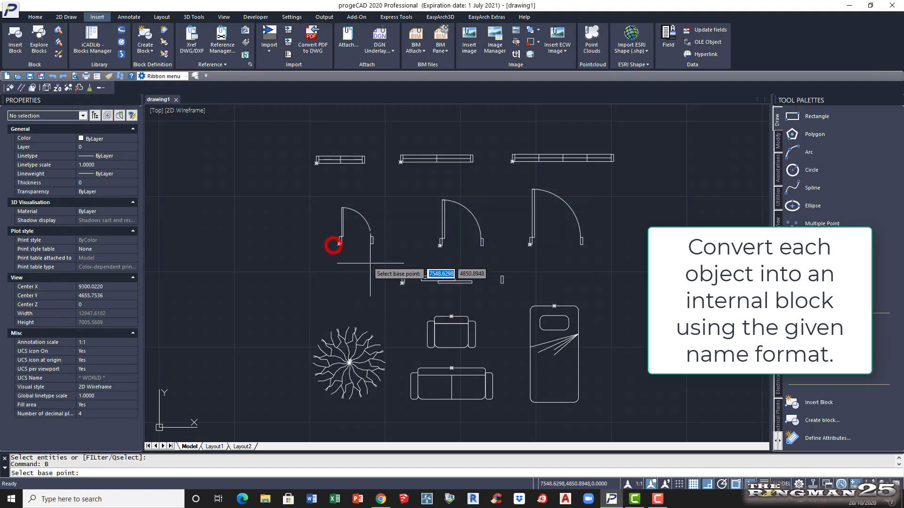
click(440, 253)
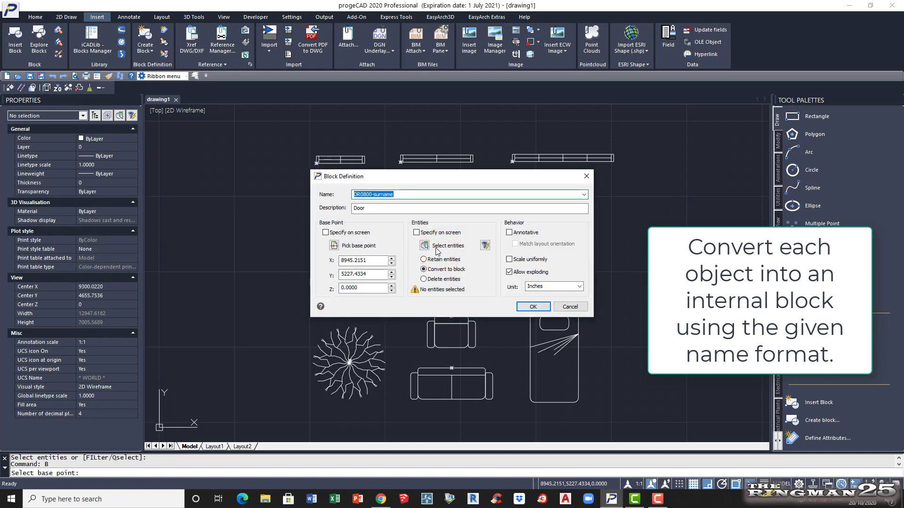
click(426, 246)
click(423, 193)
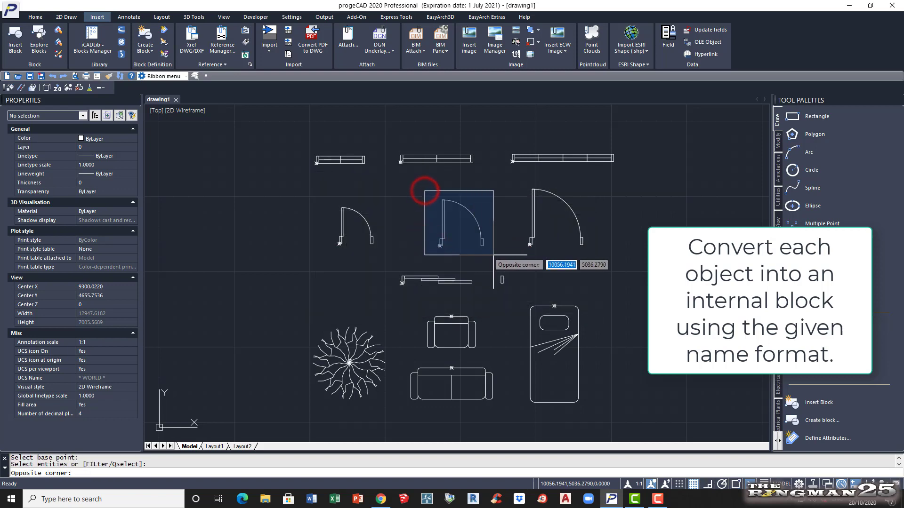
click(493, 255)
key(Return)
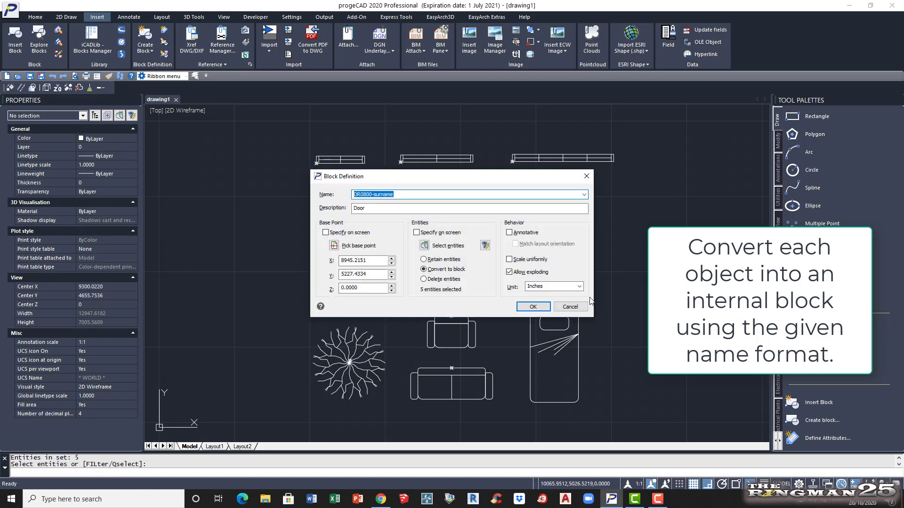
Set the DR0800-surname block's unit to Undefined and create the block.
click(580, 287)
click(573, 296)
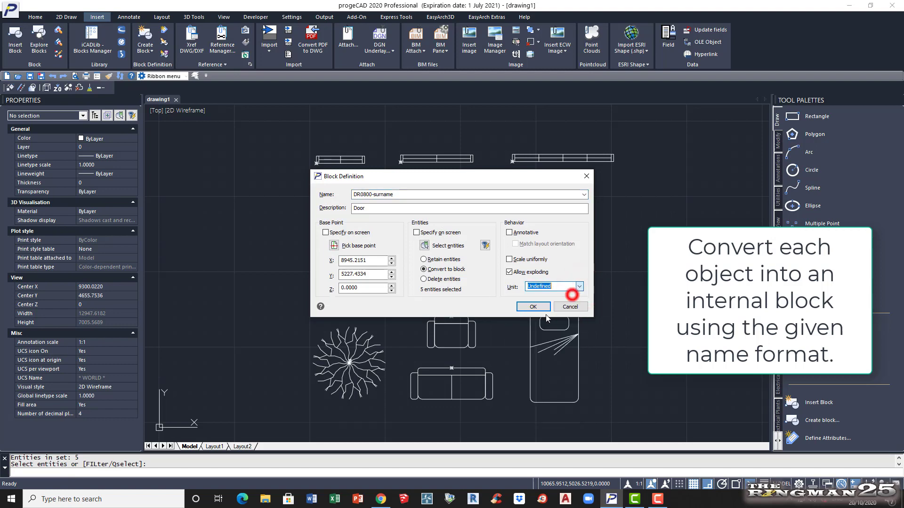
click(533, 306)
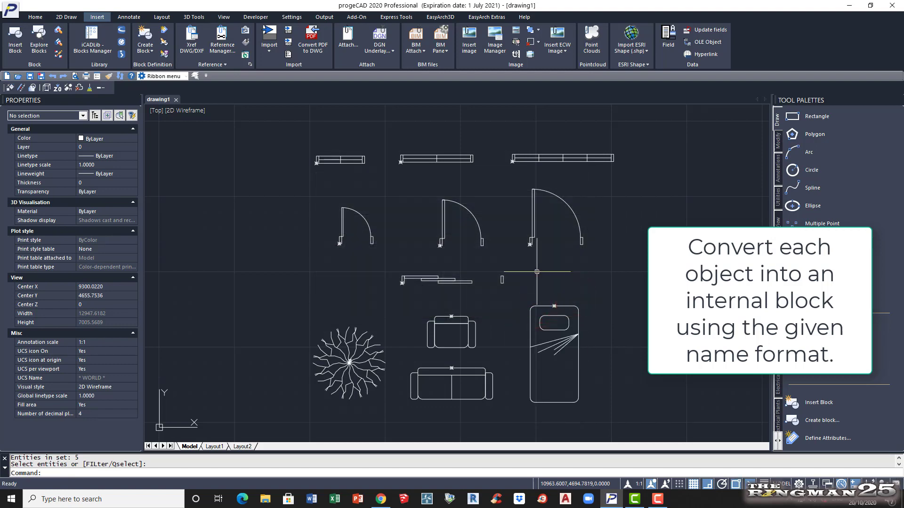
Start a new block definition named DR1000-surname with the description Door.
key(Return)
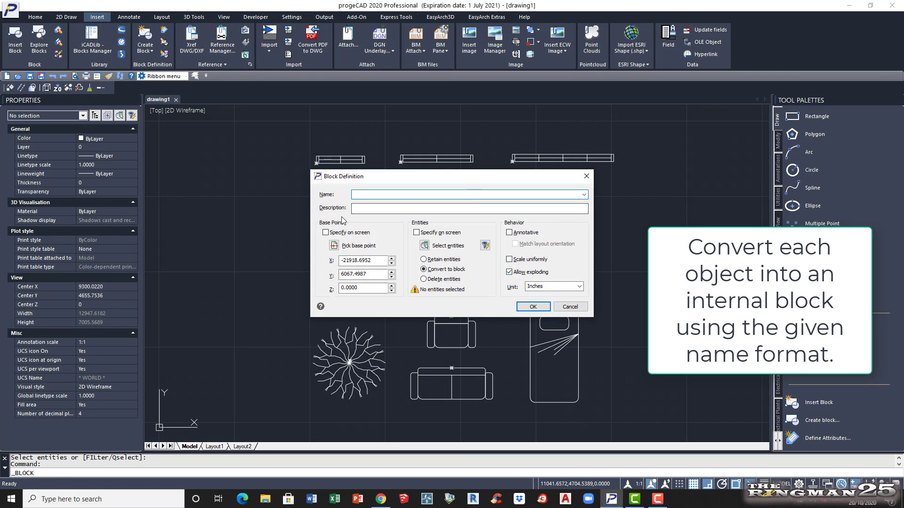
click(366, 194)
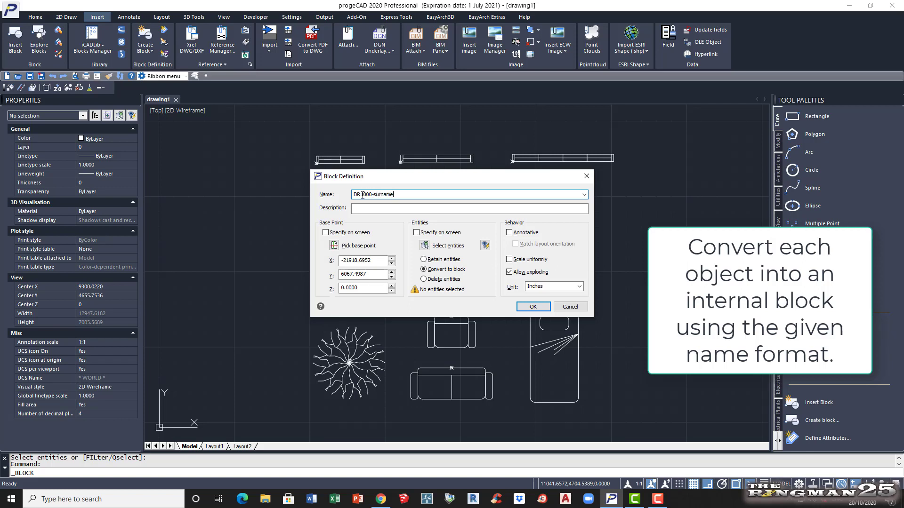
click(370, 207)
text(Door)
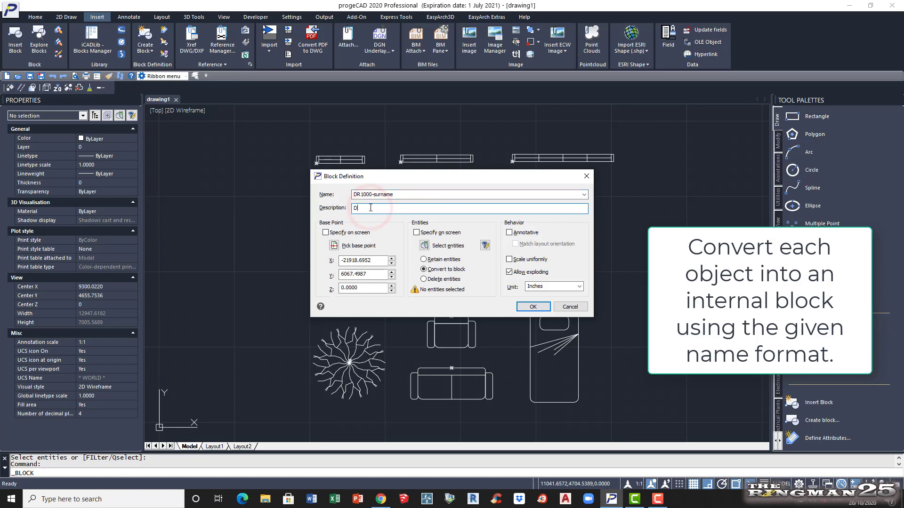
Set the base point at the lower-left corner marker of the largest swing door and select that whole door as the block's entities.
click(334, 246)
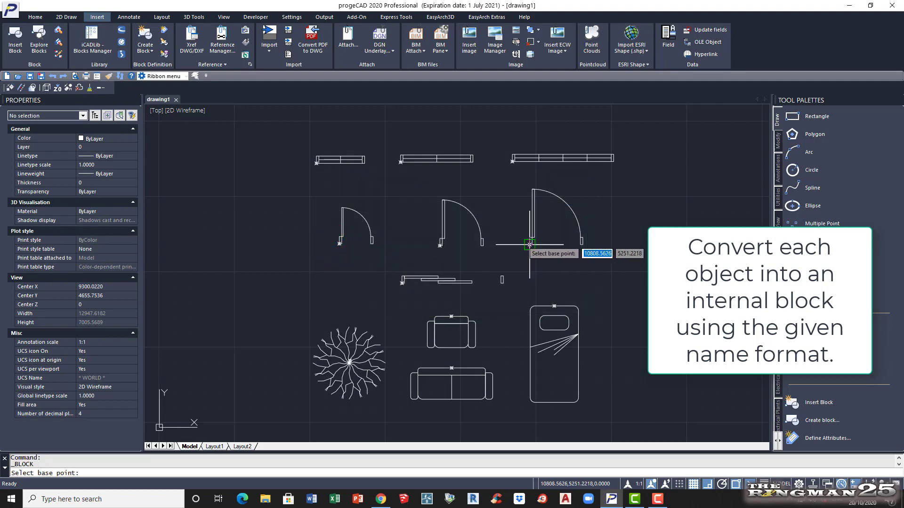
click(530, 245)
click(423, 246)
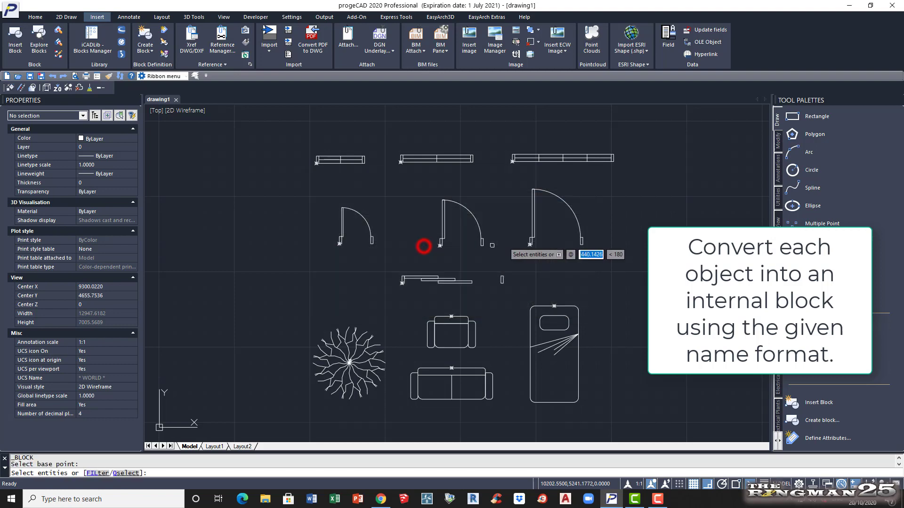
click(517, 185)
click(596, 256)
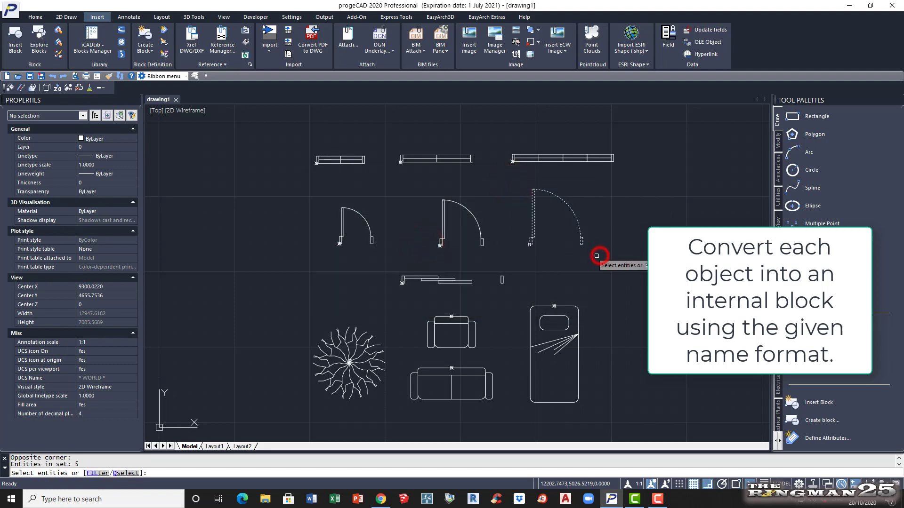
key(Return)
Choose the unit for the DR1000-surname block and create the block.
click(579, 286)
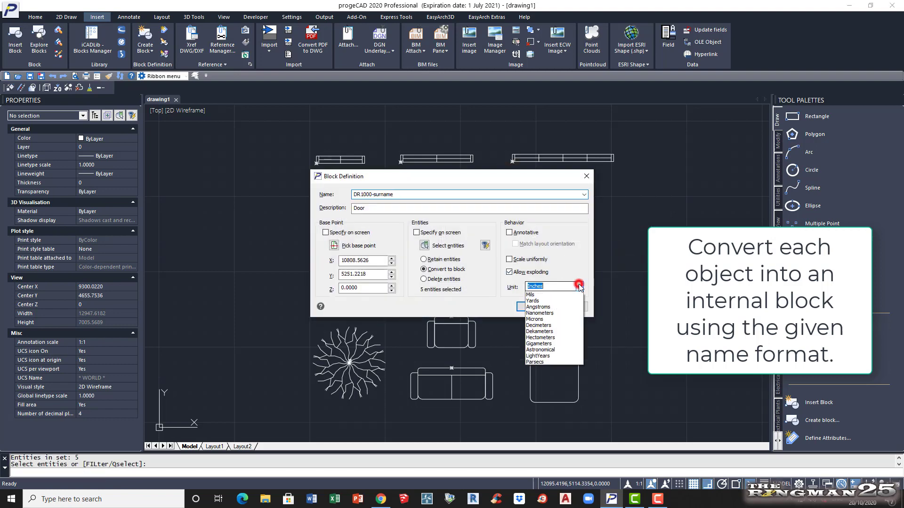
click(560, 286)
click(533, 307)
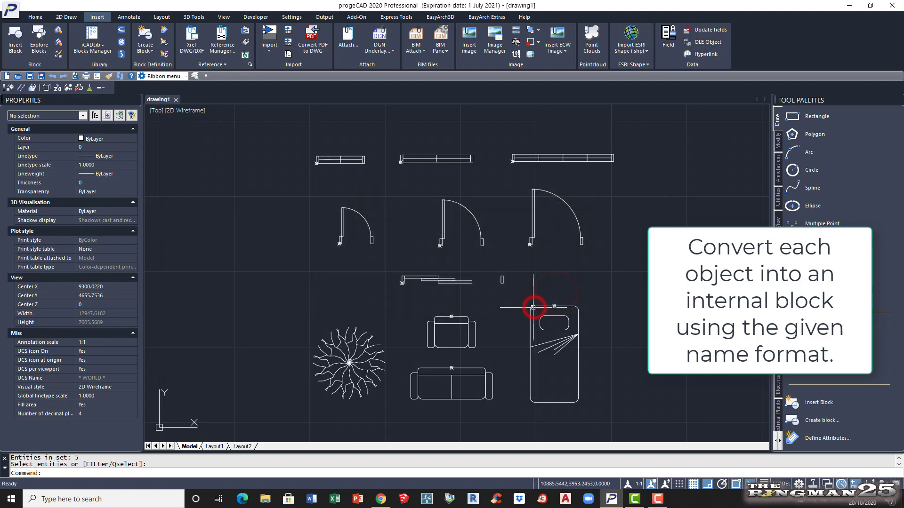
Start a block definition named SLDR2100-surname with the description Door and pick its base point near the sliding door's lower-left corner marker.
key(Return)
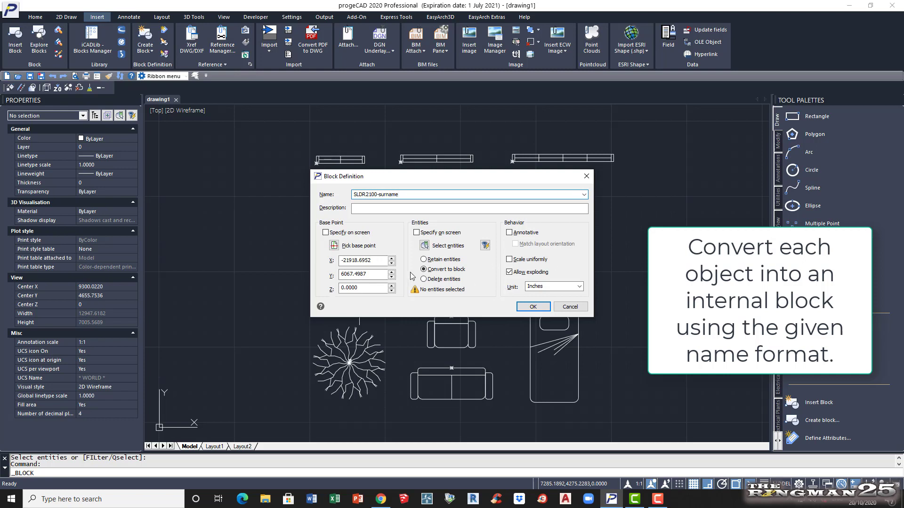
click(391, 209)
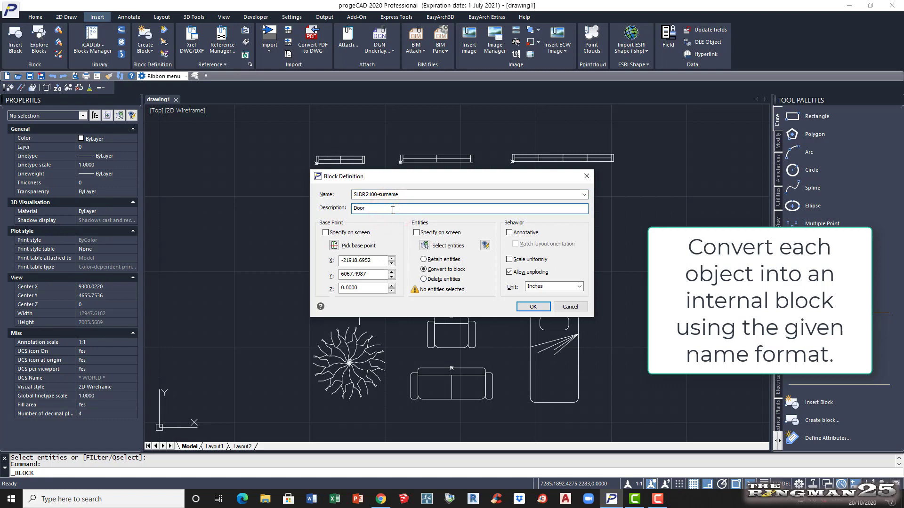
click(338, 246)
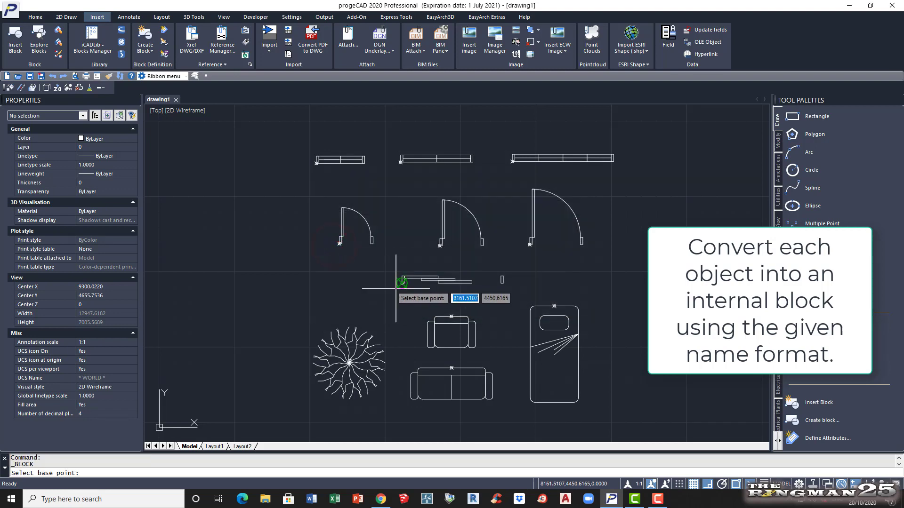
click(395, 288)
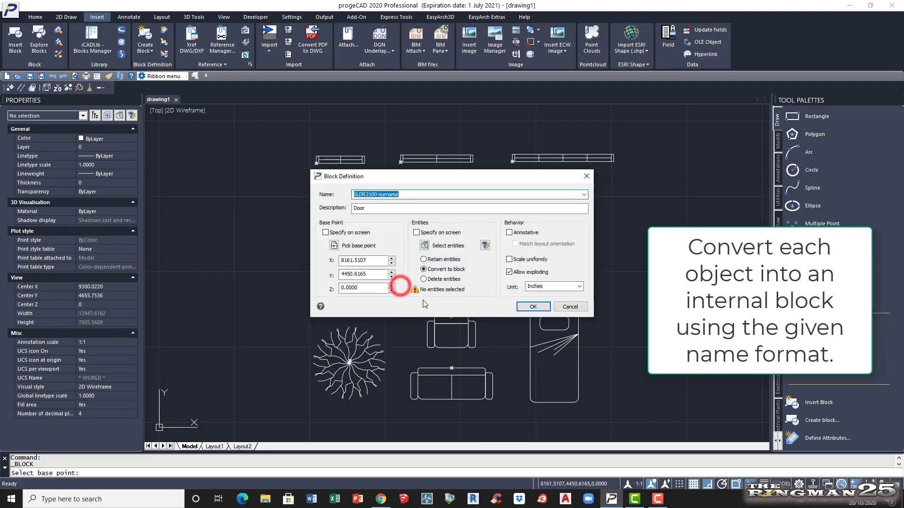
Convert the whole sliding door, including its separate right jamb, into the SLDR2100-surname block with the unit Undefined.
click(428, 247)
click(388, 265)
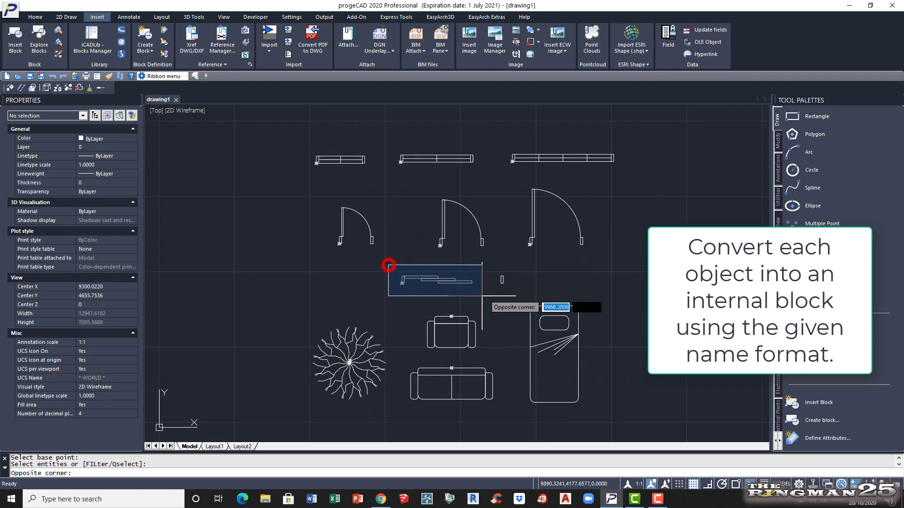
click(521, 293)
key(Return)
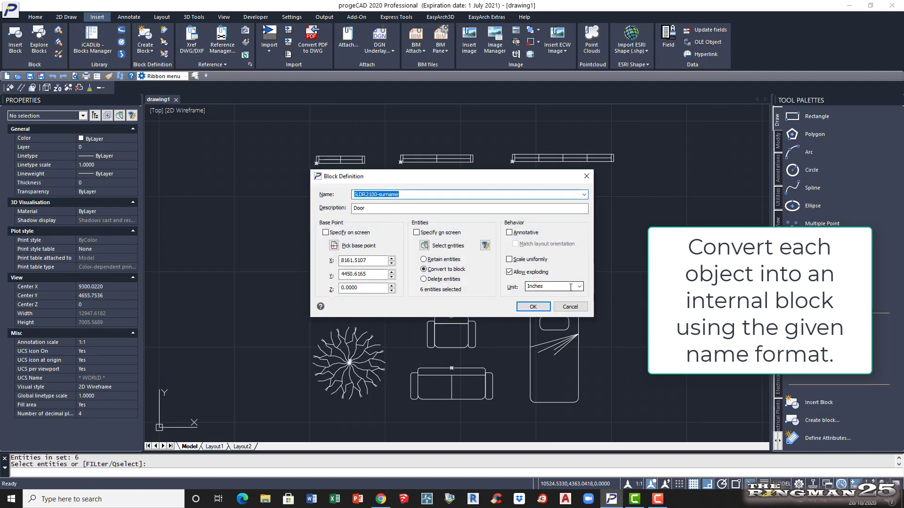
click(579, 287)
click(554, 294)
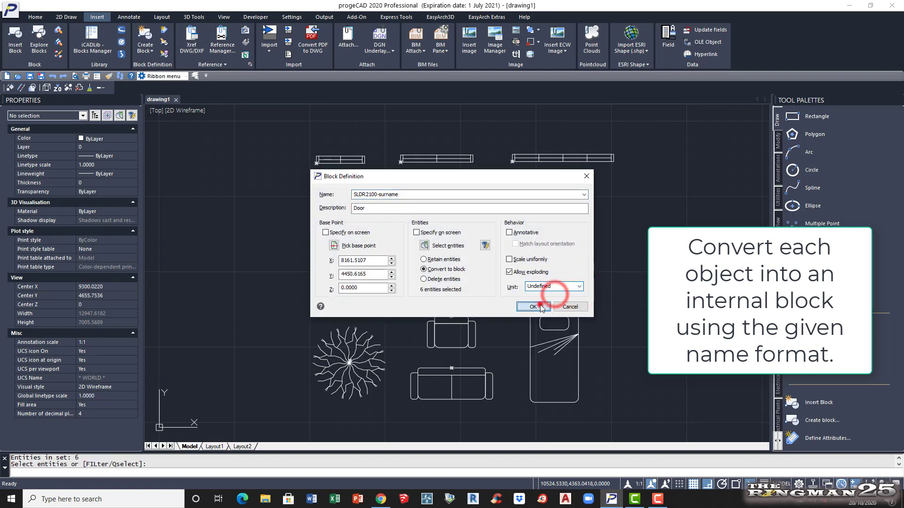
click(533, 306)
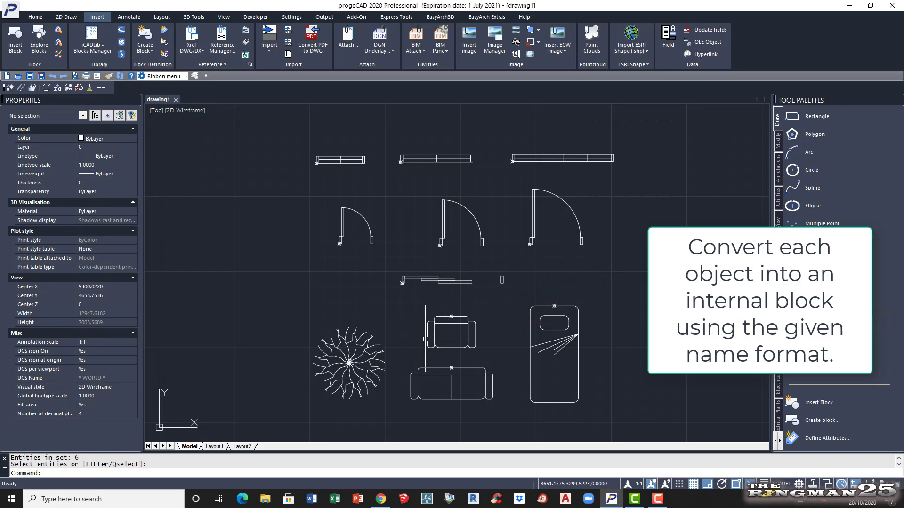
Start a new block definition named PLANT-surname with the description Plant.
click(86, 472)
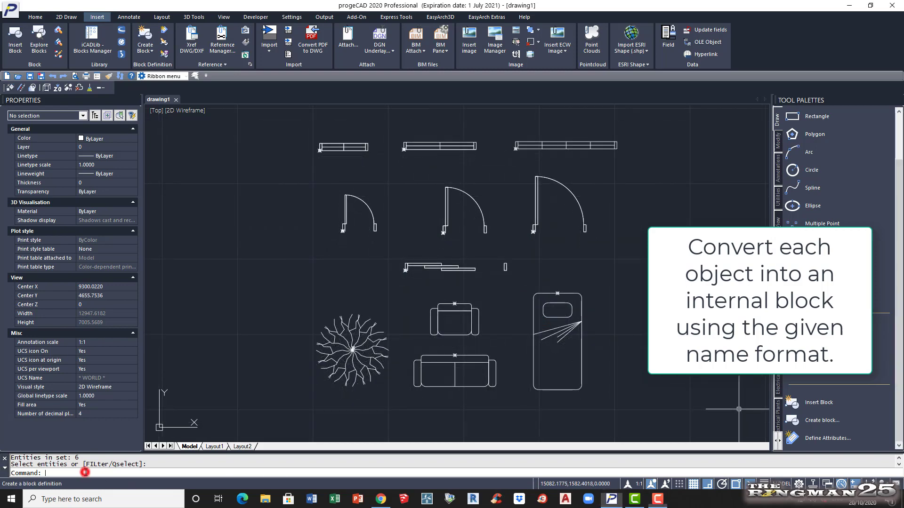
text(B)
key(Return)
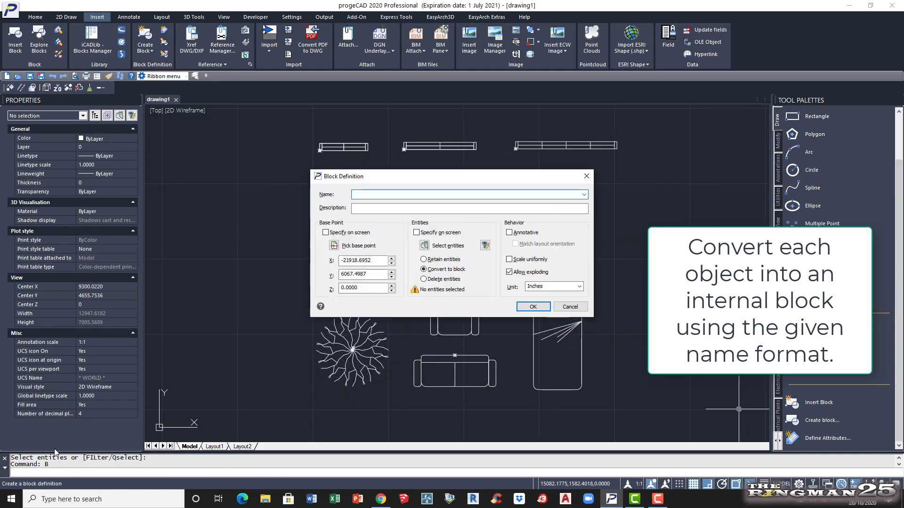
click(361, 194)
click(369, 210)
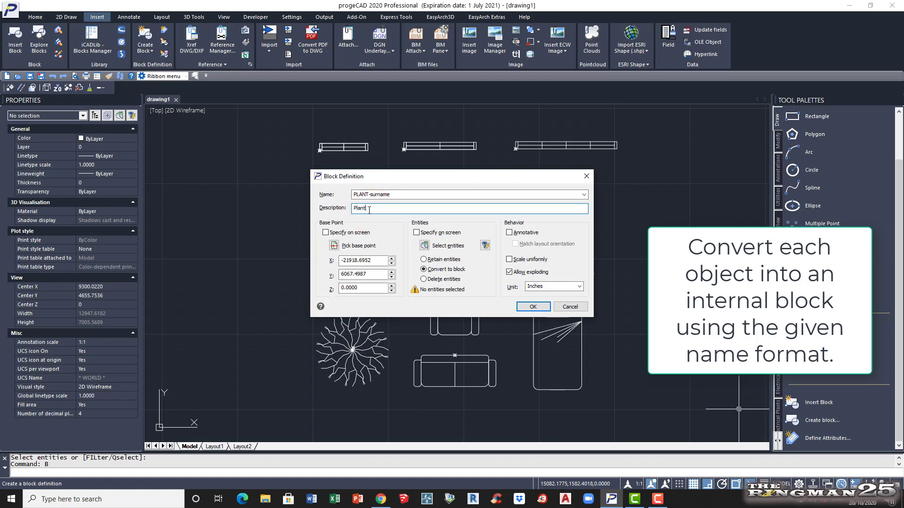
Set the base point at the plant's centre marker and select the whole plant as the block's entities.
click(334, 245)
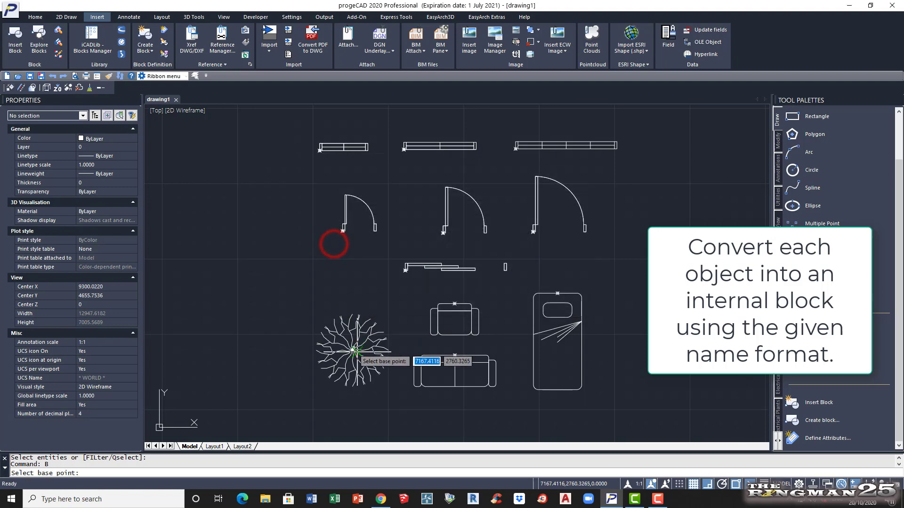
click(353, 350)
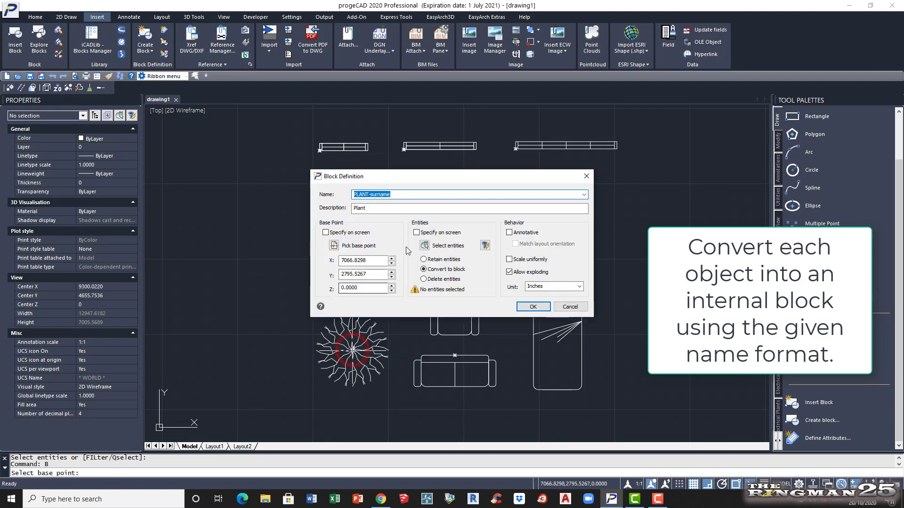
click(424, 246)
click(291, 299)
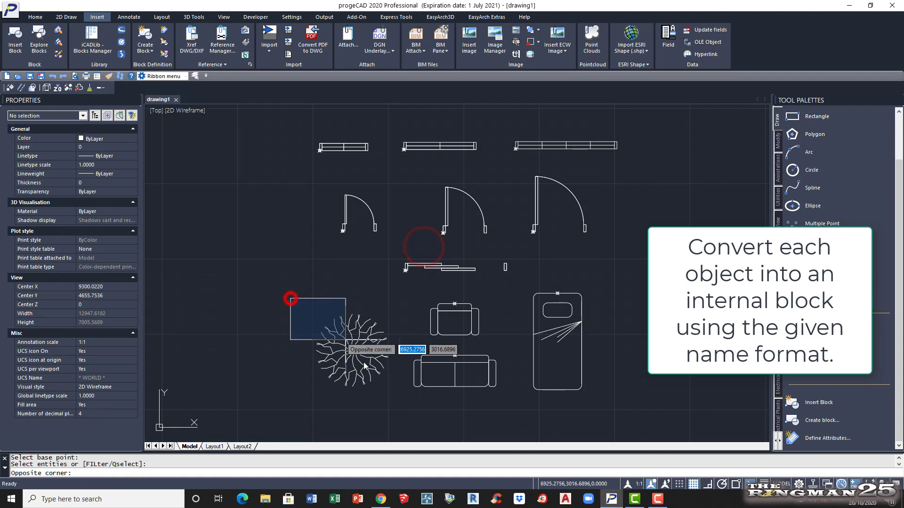
click(399, 400)
key(Return)
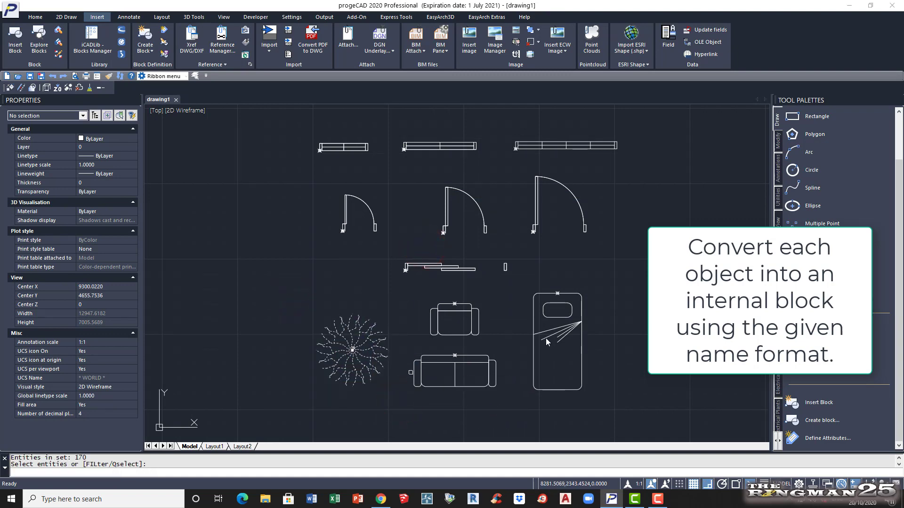
Set the PLANT-surname block's unit to Undefined and create the block.
click(581, 286)
click(547, 296)
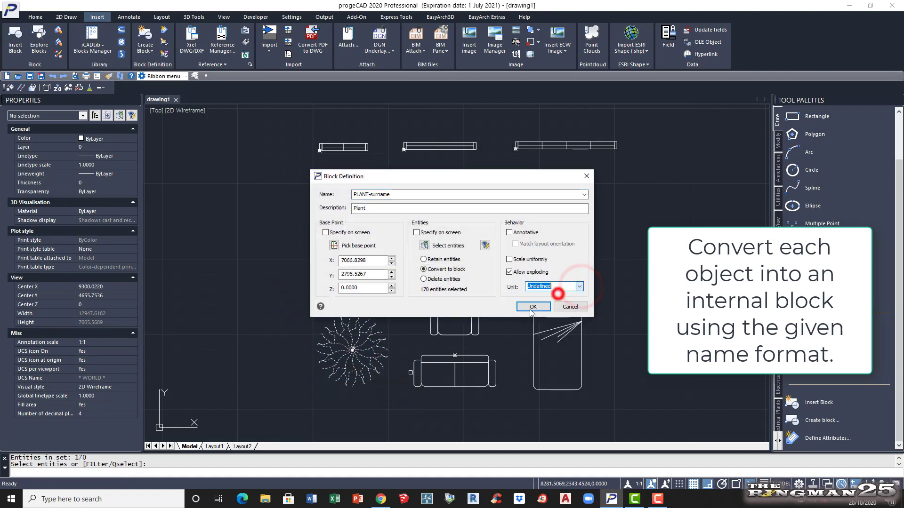
click(521, 308)
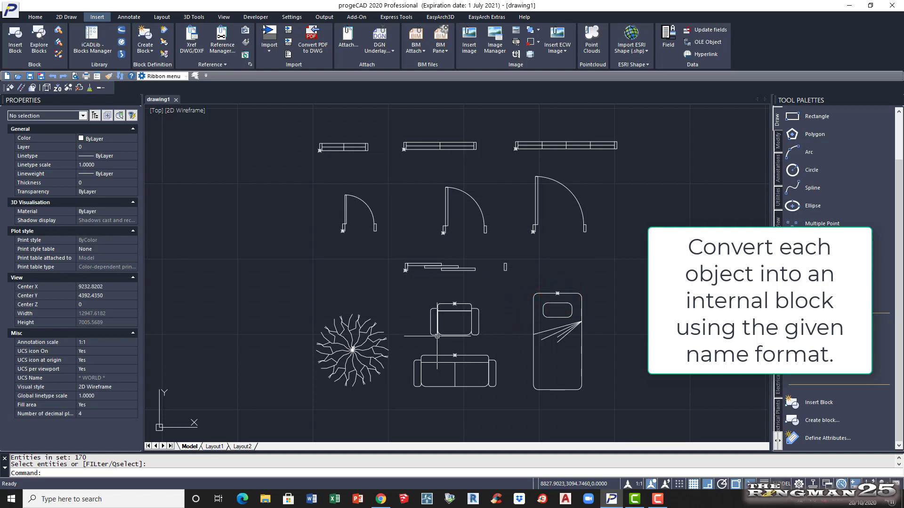
Start a new block definition named SOFA-surname with the description Furniture.
key(Return)
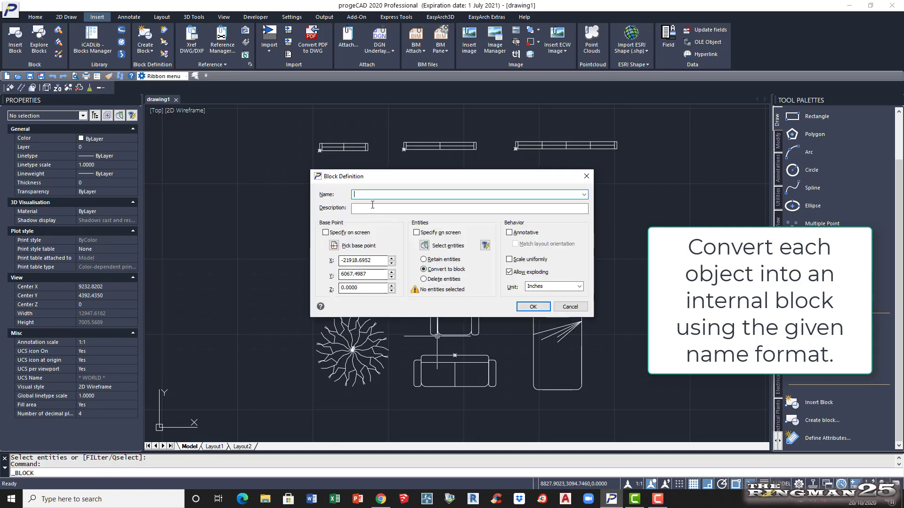
click(367, 194)
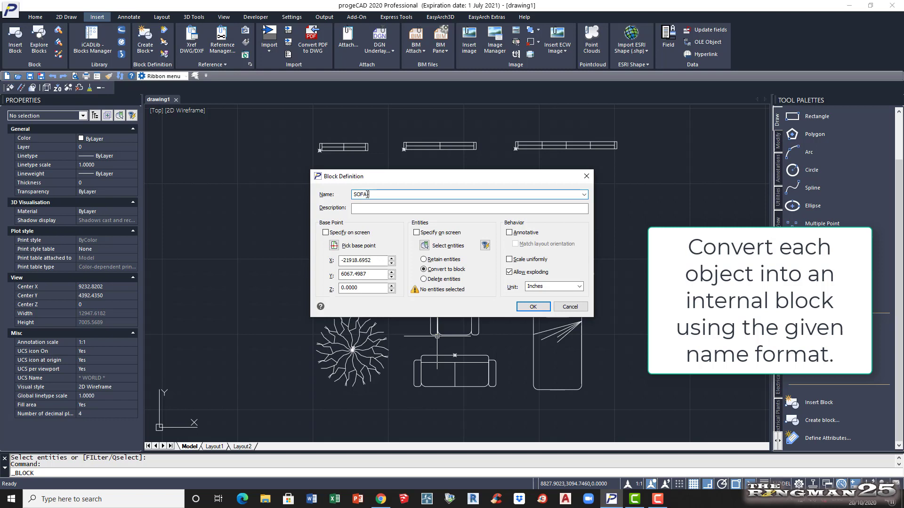
text(urname)
click(375, 209)
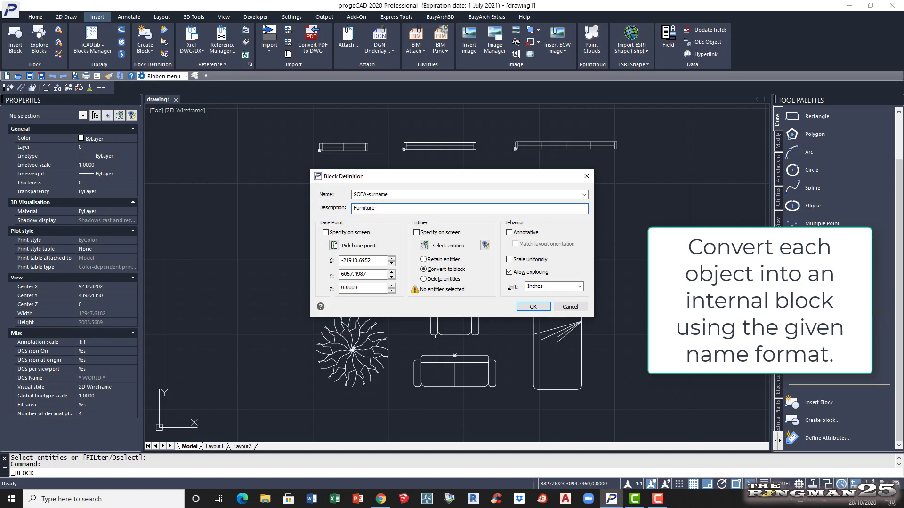
Set the base point at the marker on the single-seat sofa's top edge and select that whole sofa as the block's entities.
click(334, 245)
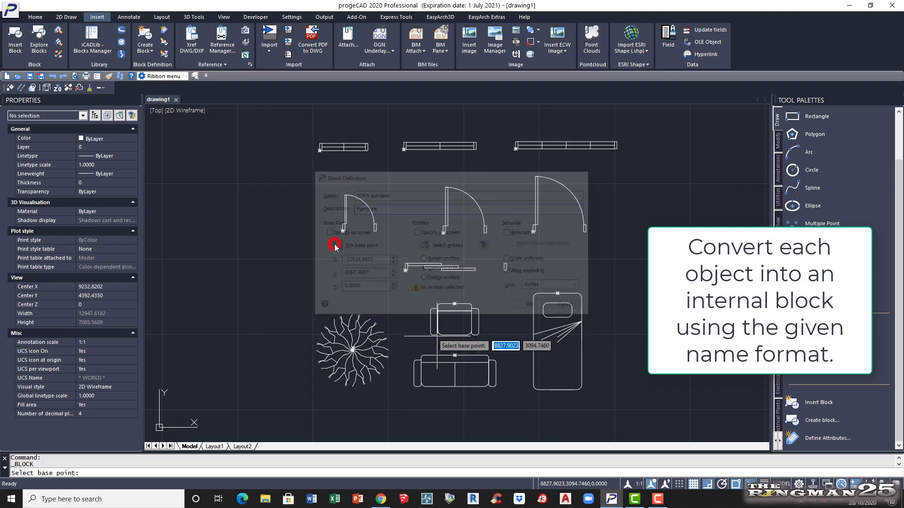
click(455, 304)
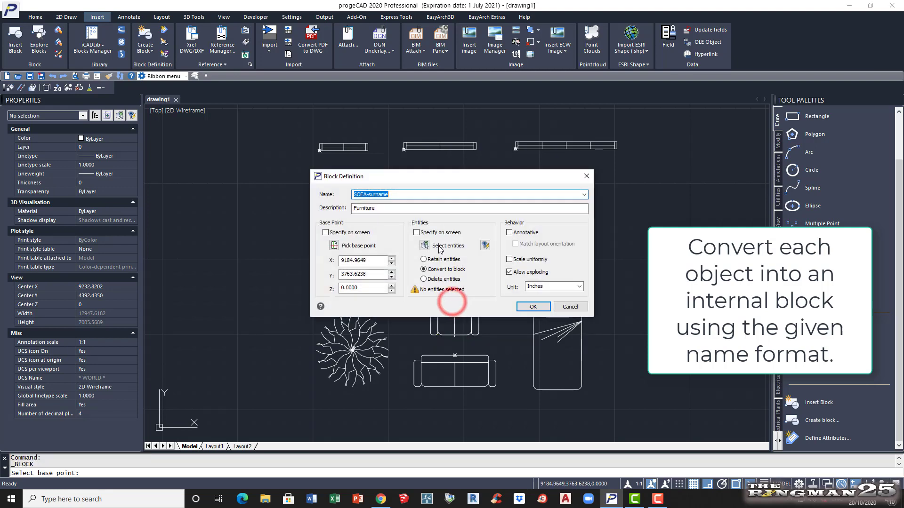
click(425, 246)
click(421, 298)
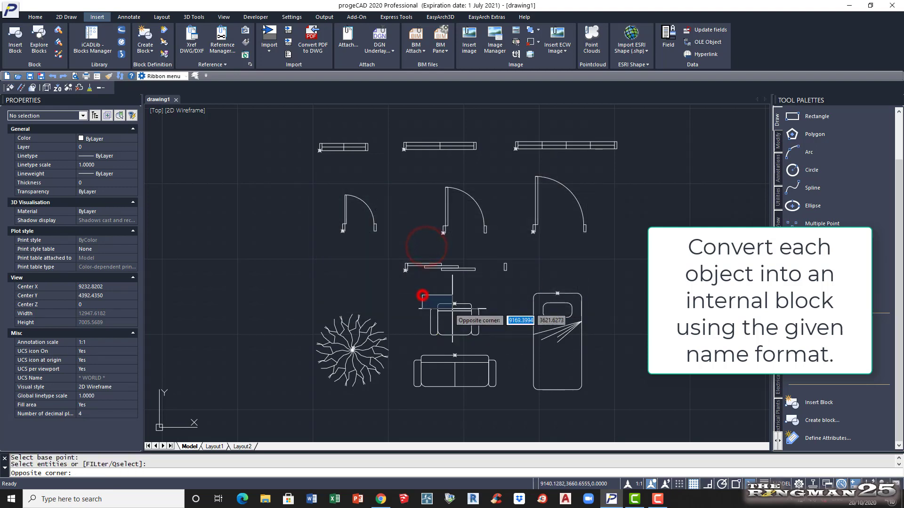
click(495, 342)
key(Return)
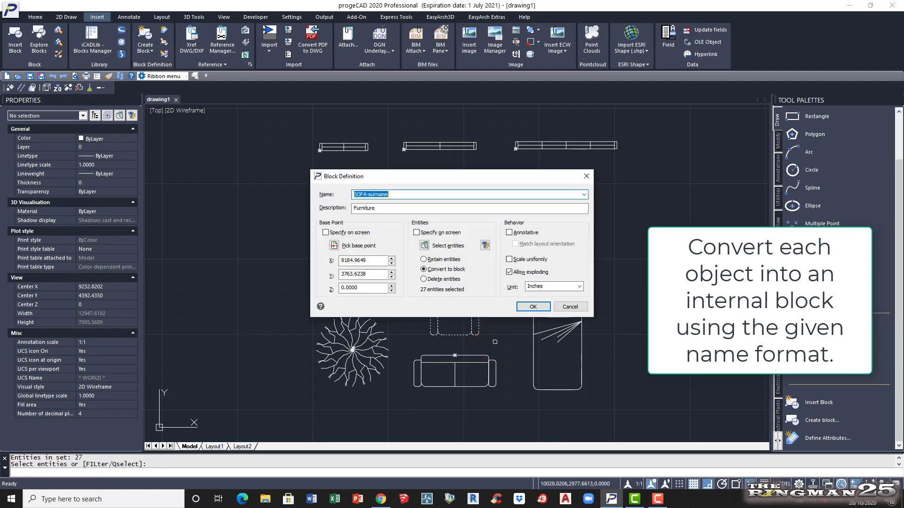
Set the SOFA-surname block's unit to Undefined and create the block.
click(580, 287)
click(548, 293)
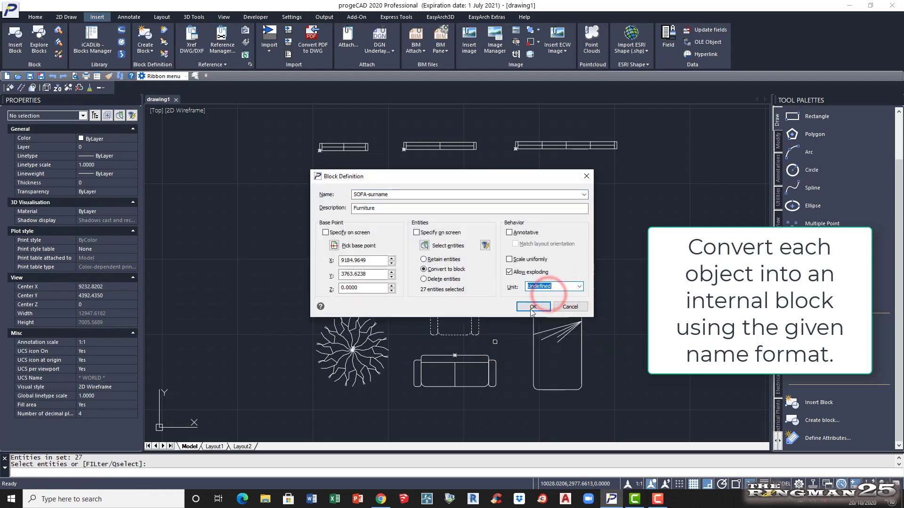
click(530, 305)
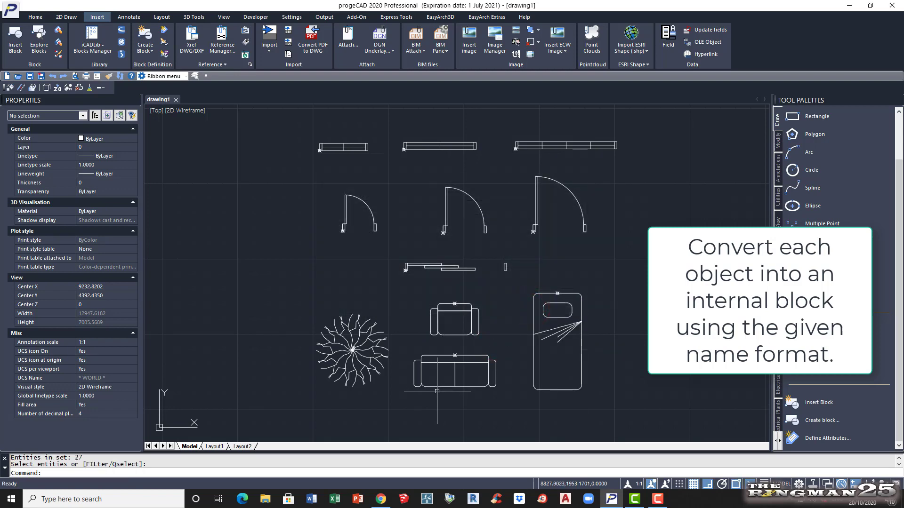
Start a new block definition named SOFA3-surname with the description Furniture.
key(Return)
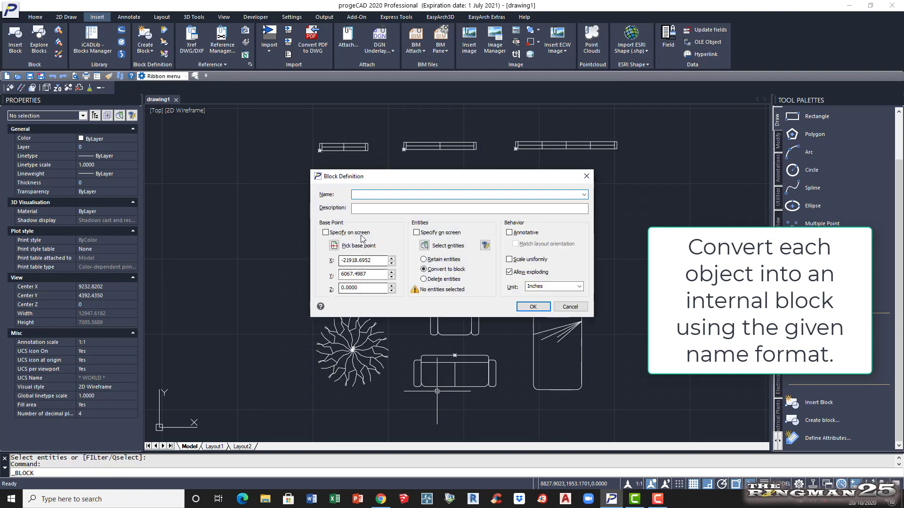
click(372, 196)
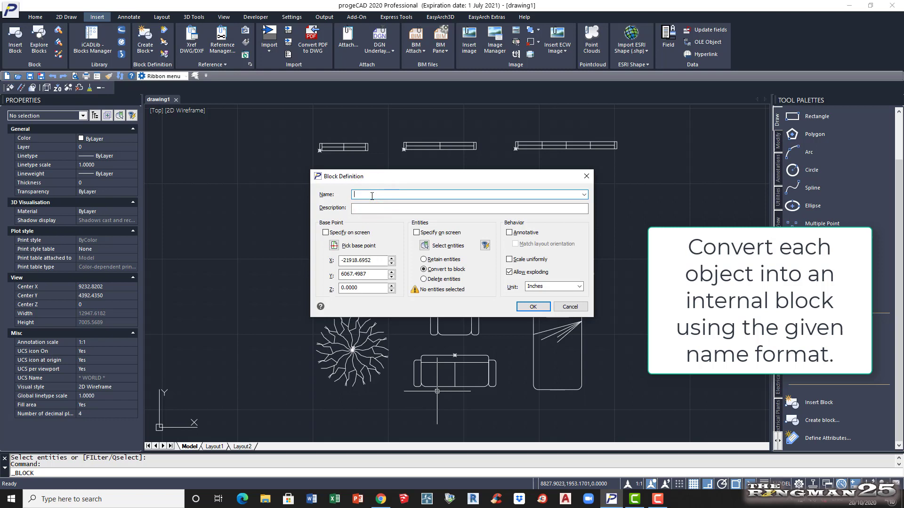
text(SOFA3-Furname)
click(359, 208)
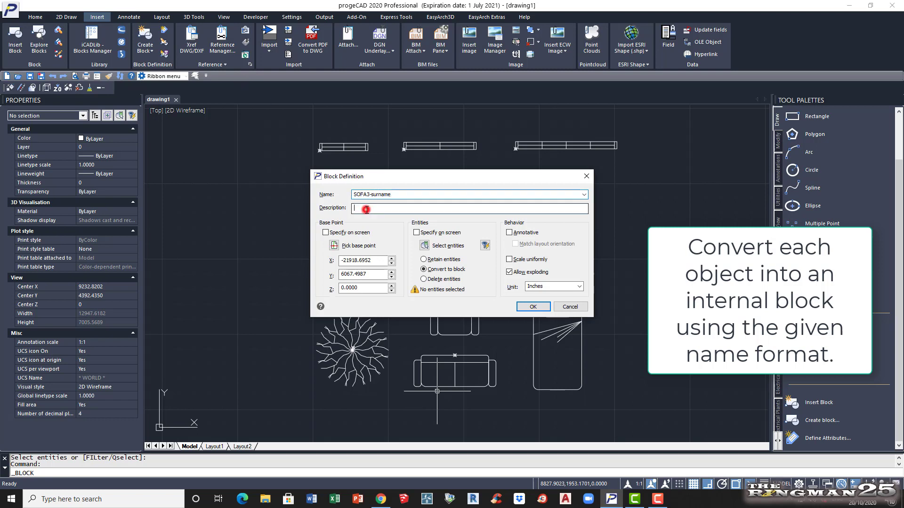
text(Furniture)
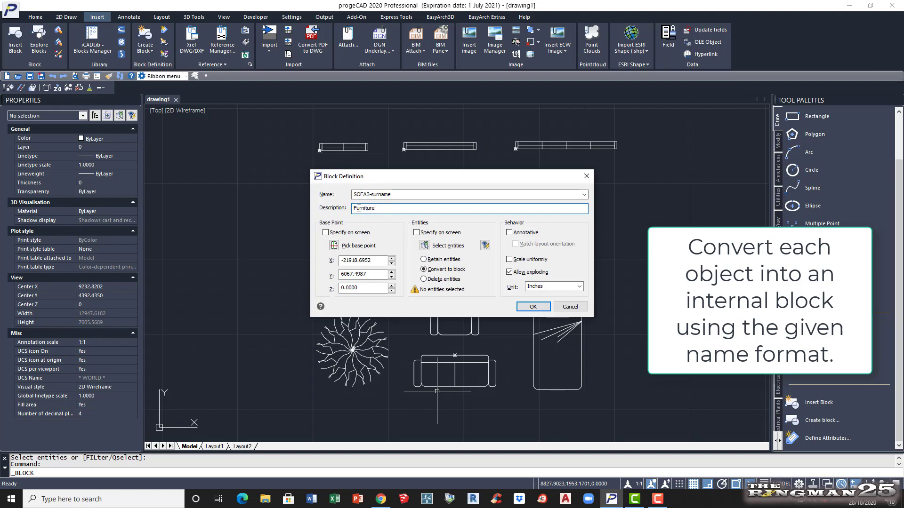
Set the base point at the marker on the two-seat sofa's top edge and select that whole sofa as the block's entities.
click(334, 246)
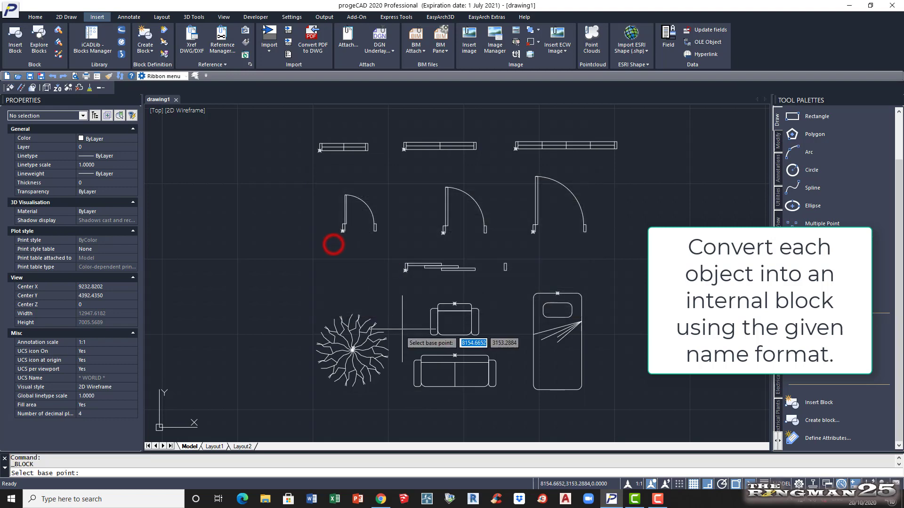
click(446, 356)
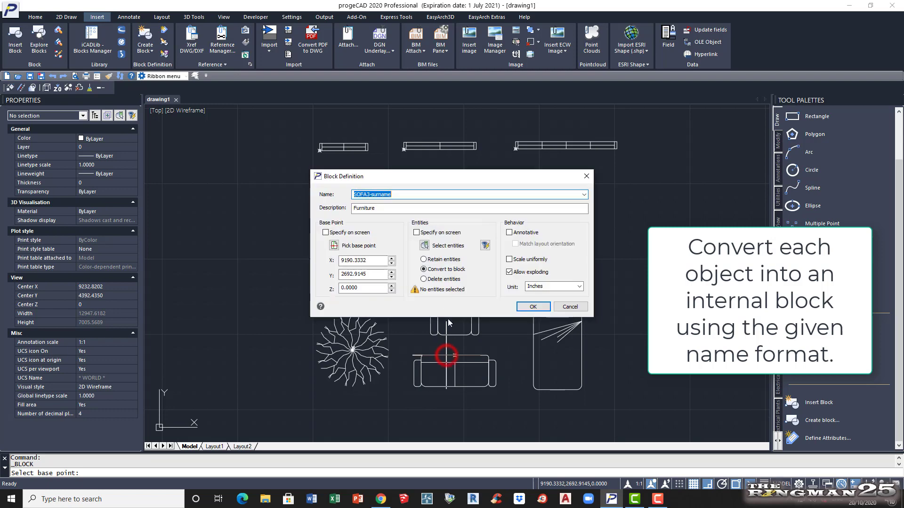
click(425, 245)
click(405, 345)
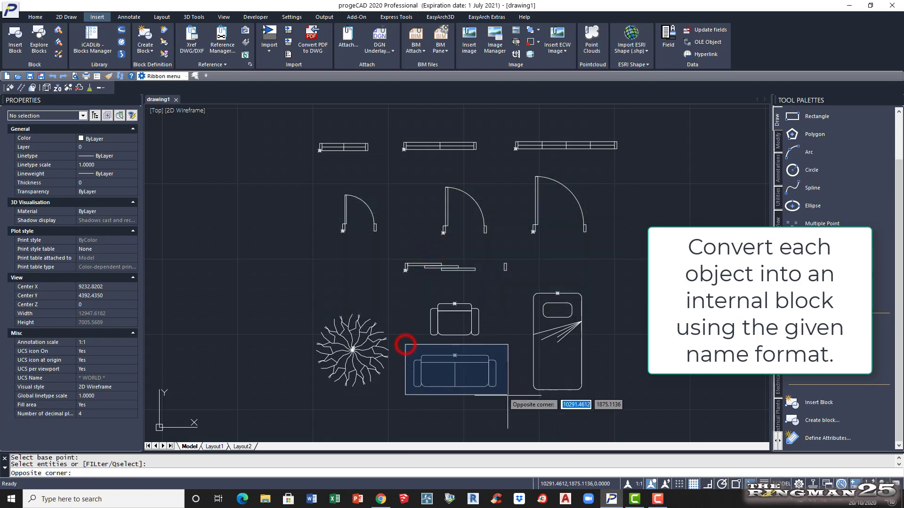
click(508, 392)
key(Return)
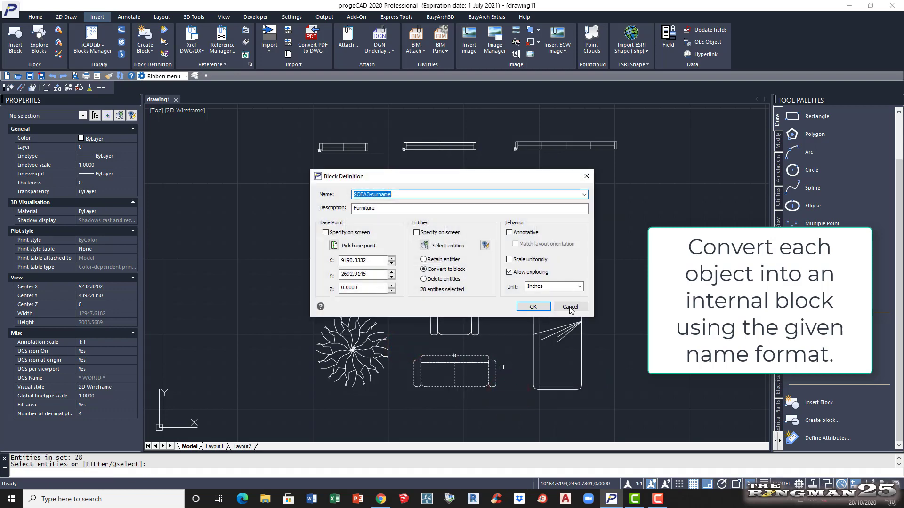
Set the SOFA3-surname block's unit to Undefined and create the block.
click(580, 287)
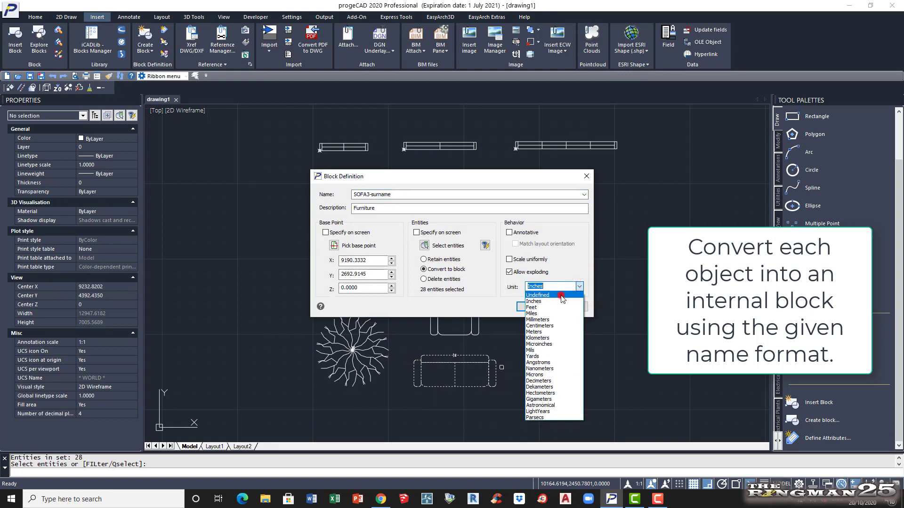
click(560, 295)
click(533, 307)
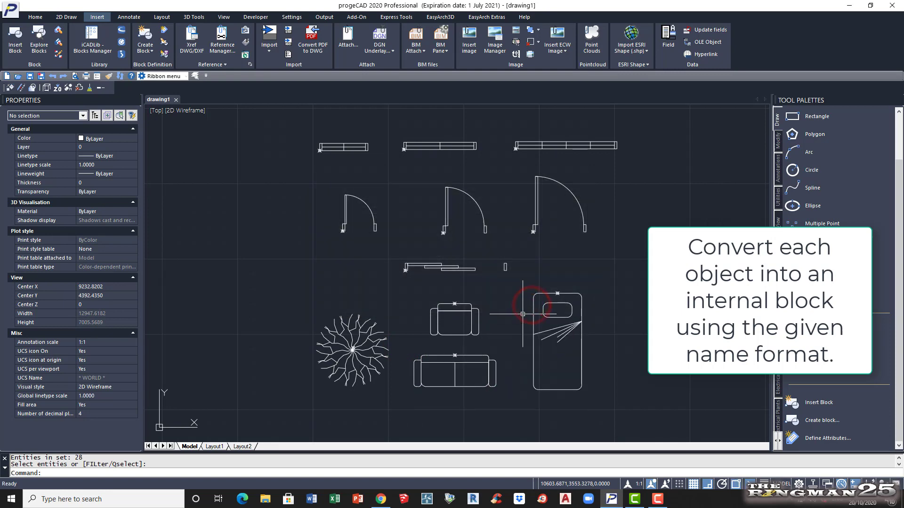
Start a new block definition named BED-surname with the description Furniture.
key(Return)
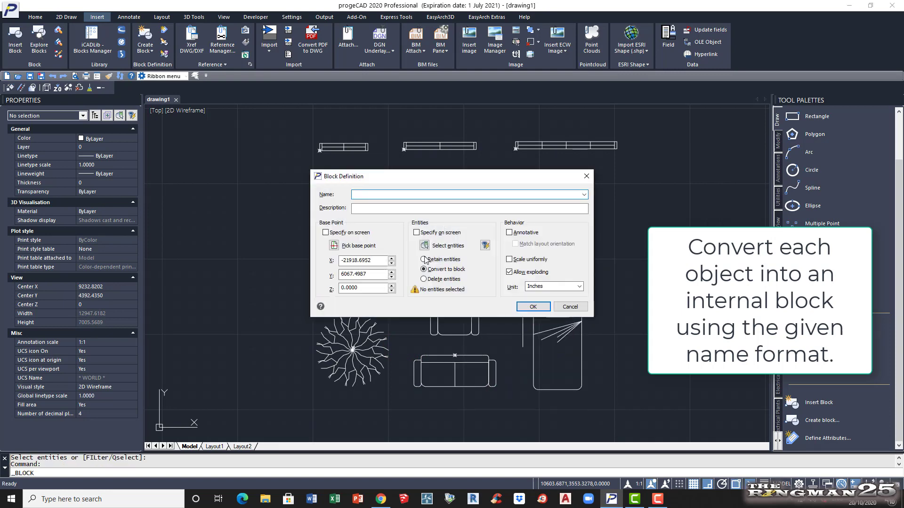
click(363, 195)
text(BED-surname)
click(374, 208)
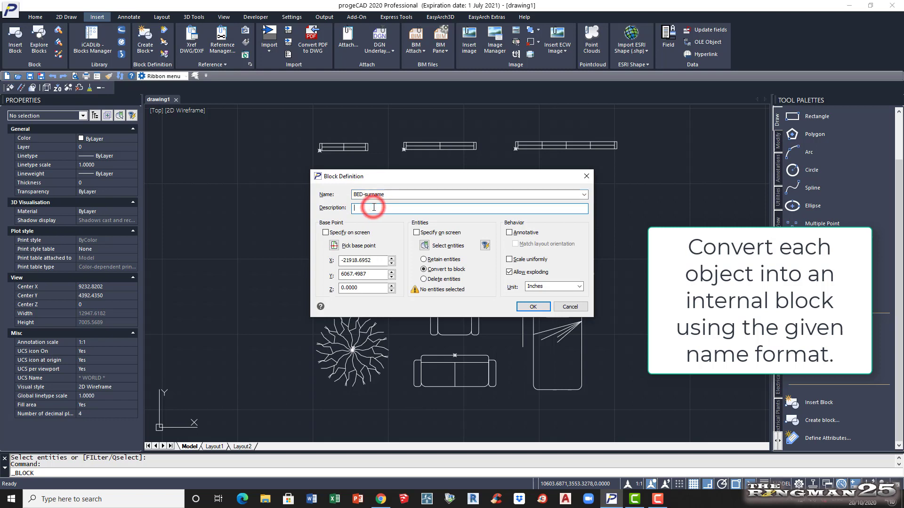
text(Furniture)
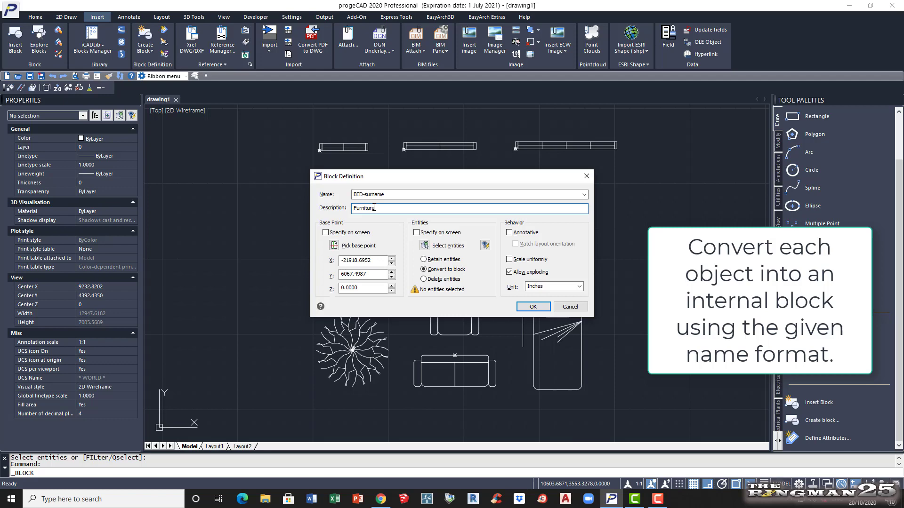
Set the base point at the marker on the bed's top edge and select the whole bed as the block's entities.
click(334, 245)
click(557, 295)
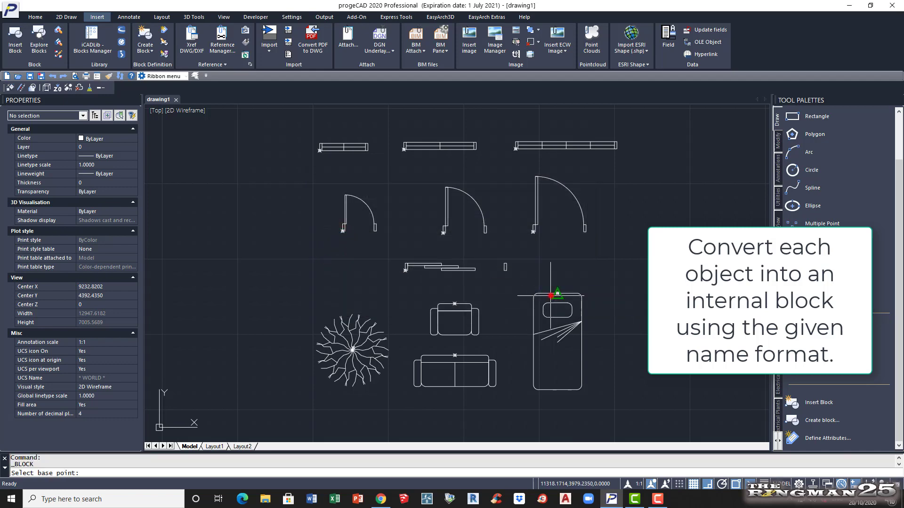
click(426, 245)
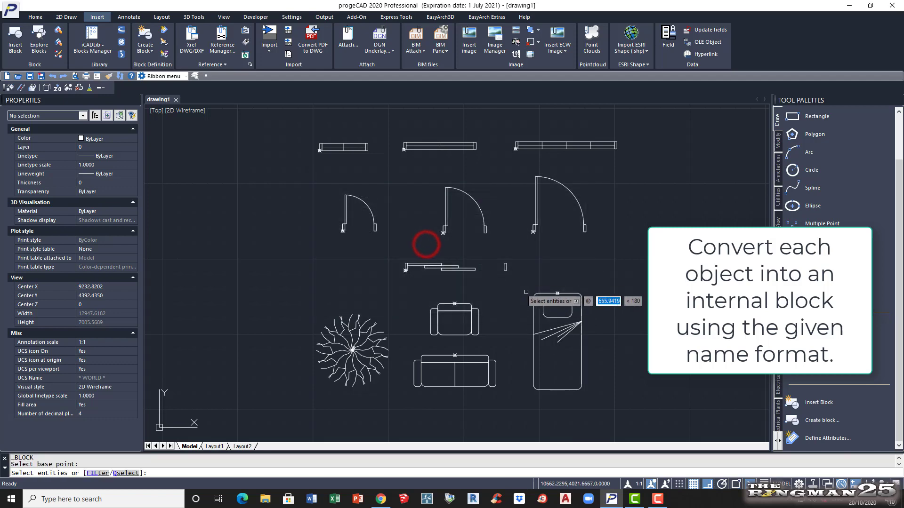
click(527, 285)
click(598, 403)
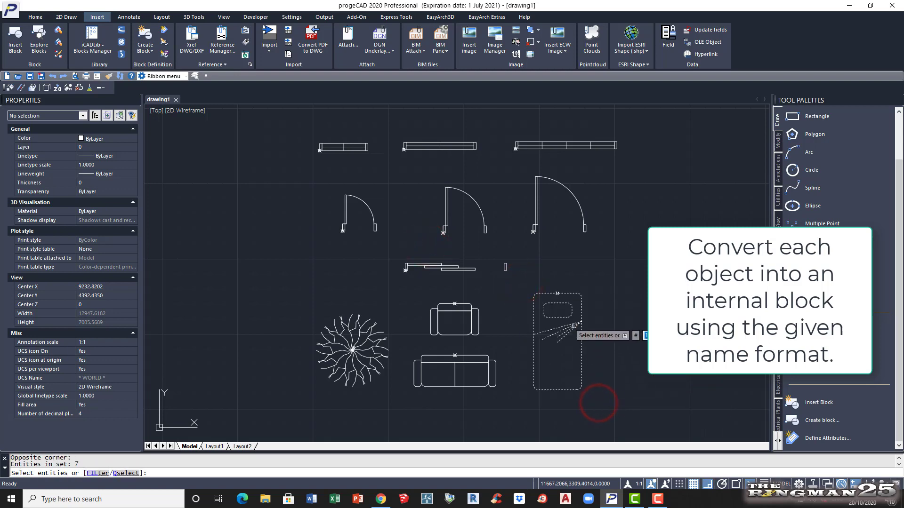
key(Return)
Set the BED-surname block's unit to Undefined and create the block.
click(578, 286)
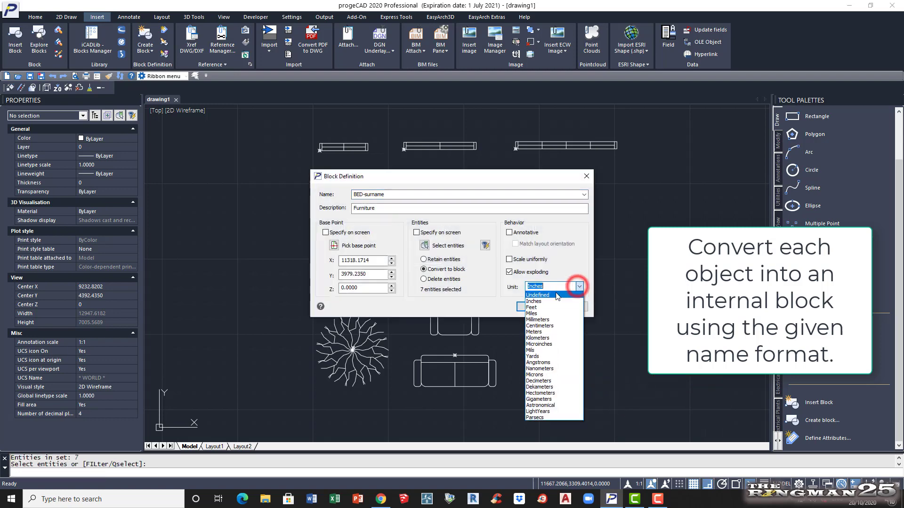
click(549, 288)
click(536, 306)
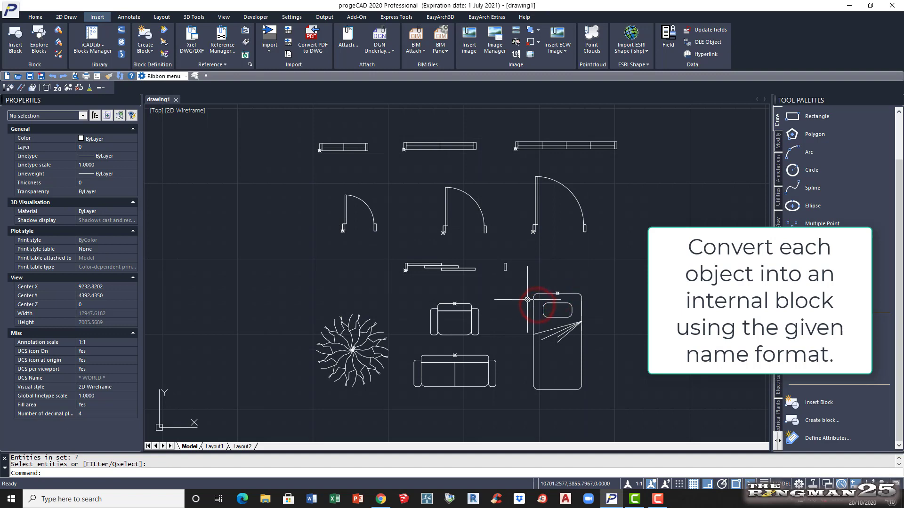
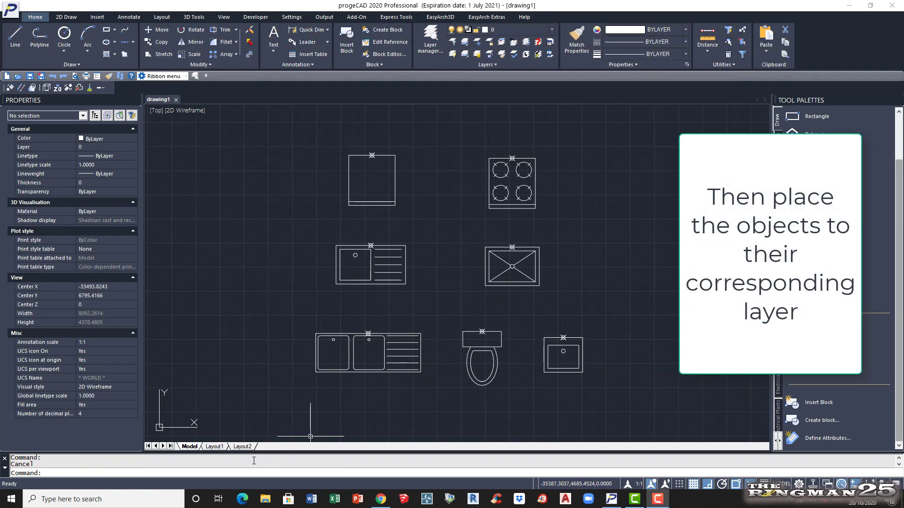
Use the CHANGE command to move the refrigerator and four-burner stove blocks in the upper row to the layer I-appliance.
click(118, 474)
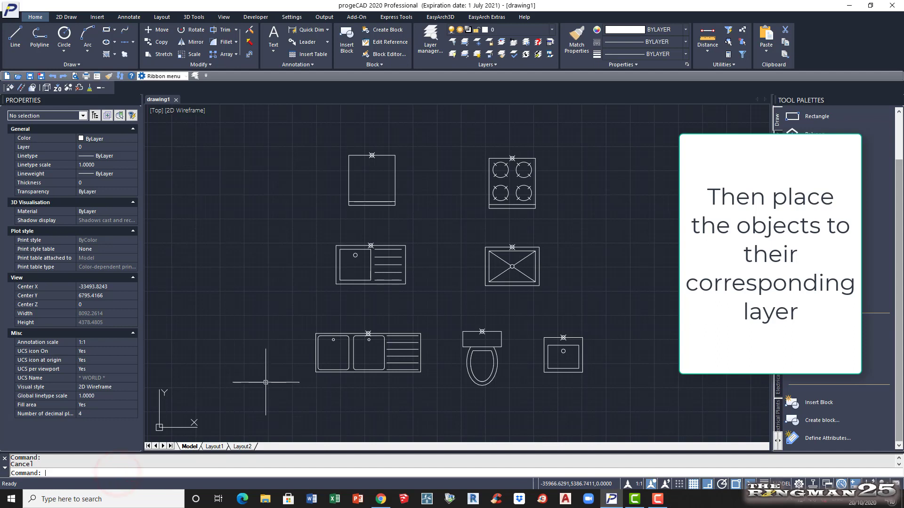
text(change)
key(Return)
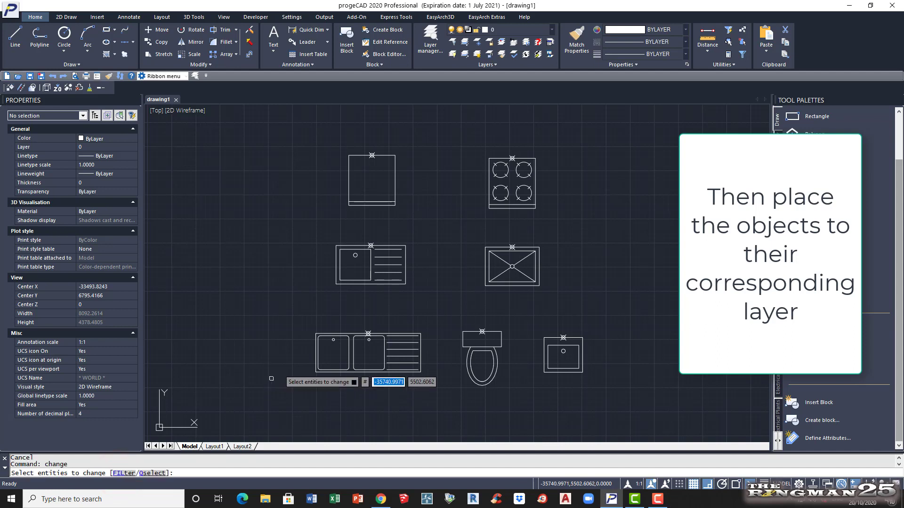
click(319, 132)
click(574, 227)
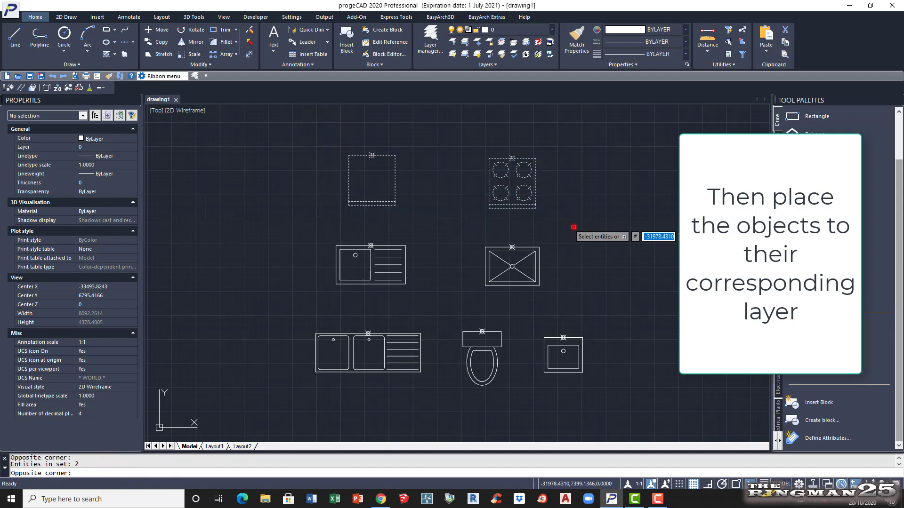
key(Return)
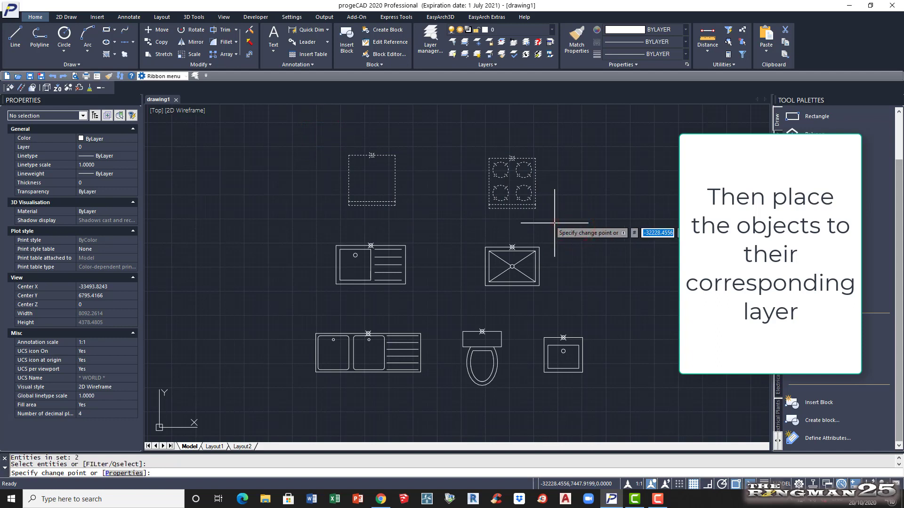
text(p)
key(Return)
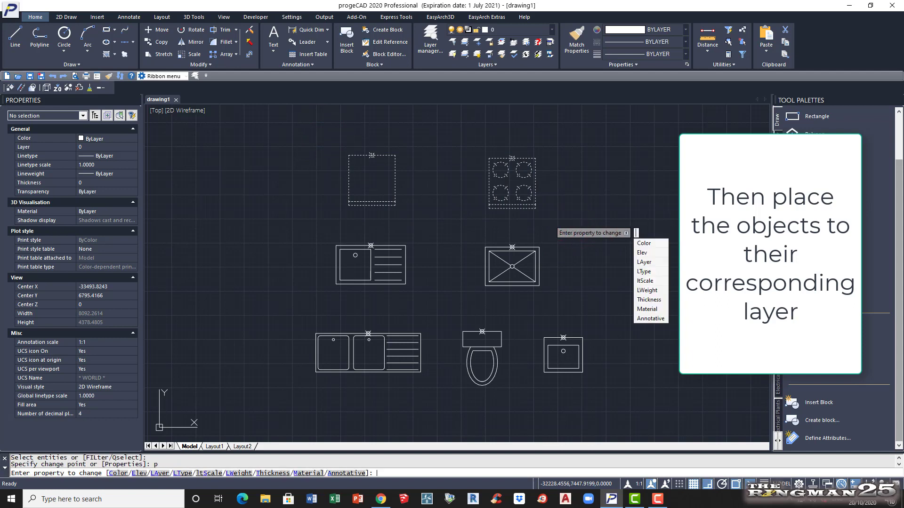
key(Down)
key(Down)
key(Down)
key(Return)
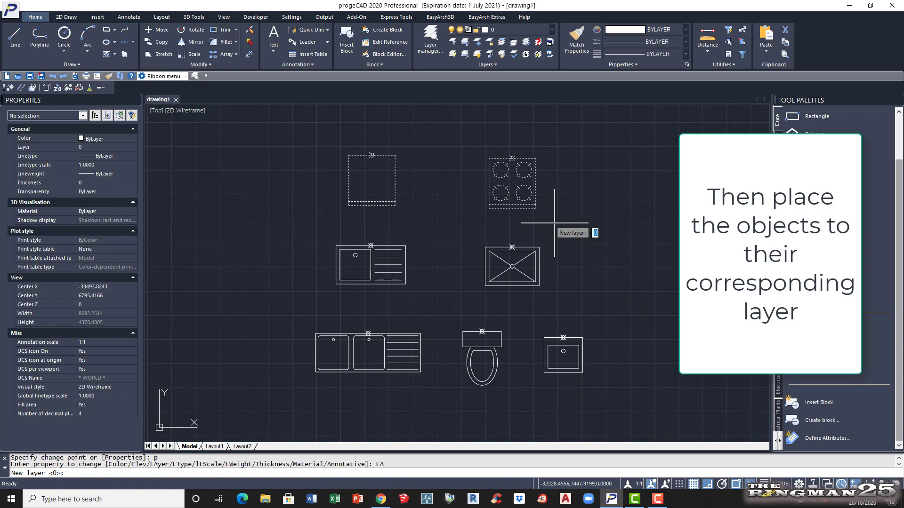
text(l-appliance)
key(Return)
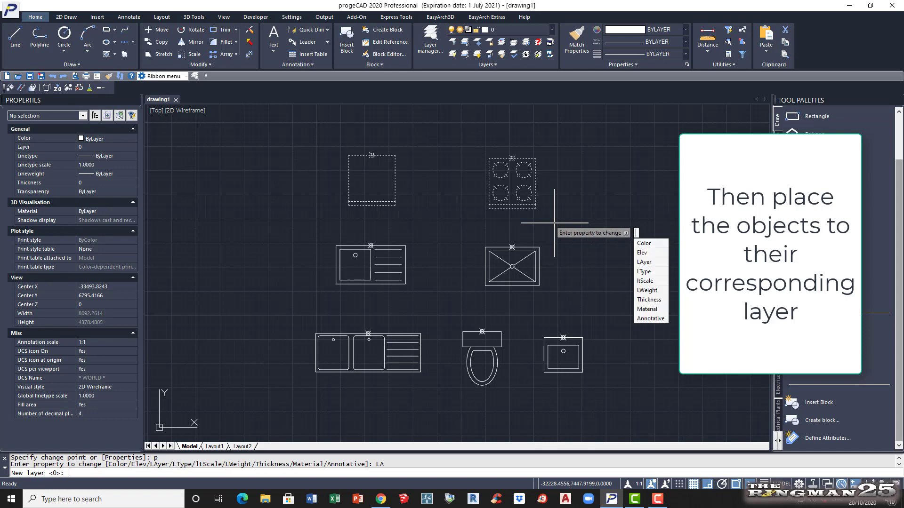
key(Return)
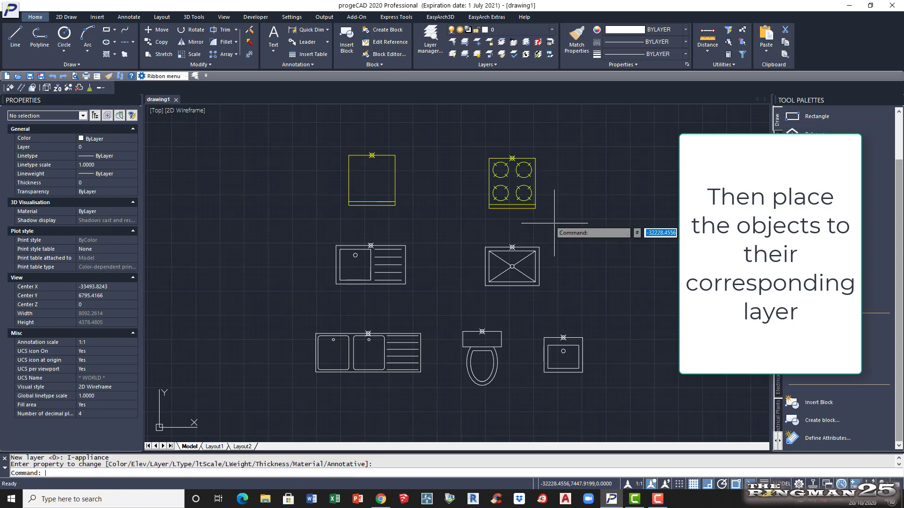
Use the CHANGE command to move the five sink, shower, toilet and lavatory blocks in the middle and lower rows to the layer P-fixture.
click(71, 471)
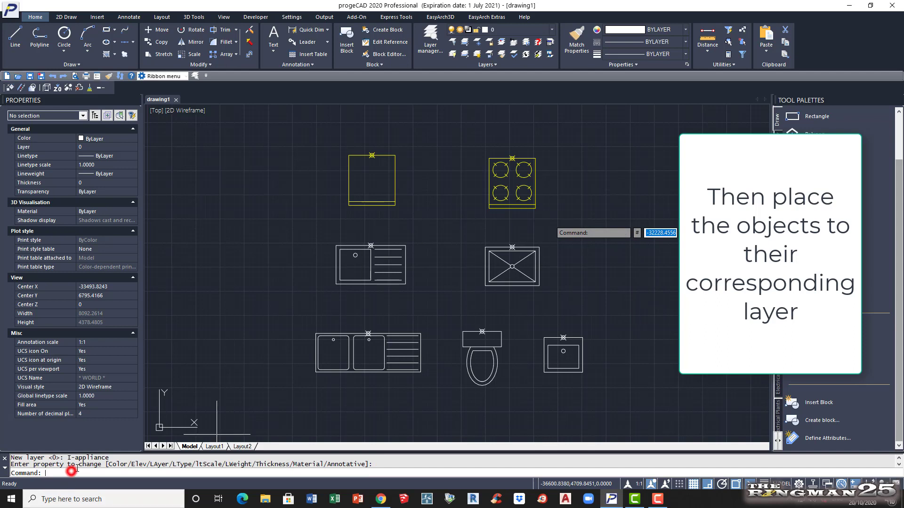
text(CHANGE)
key(Return)
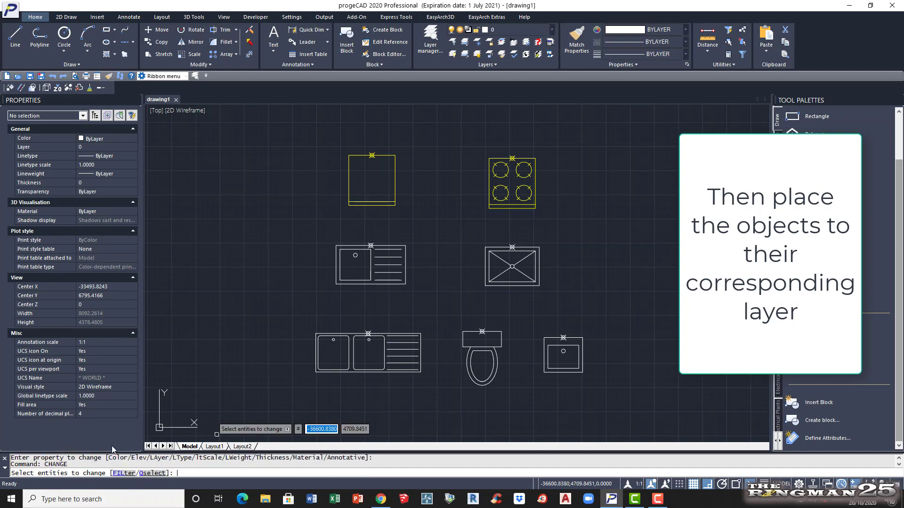
click(291, 232)
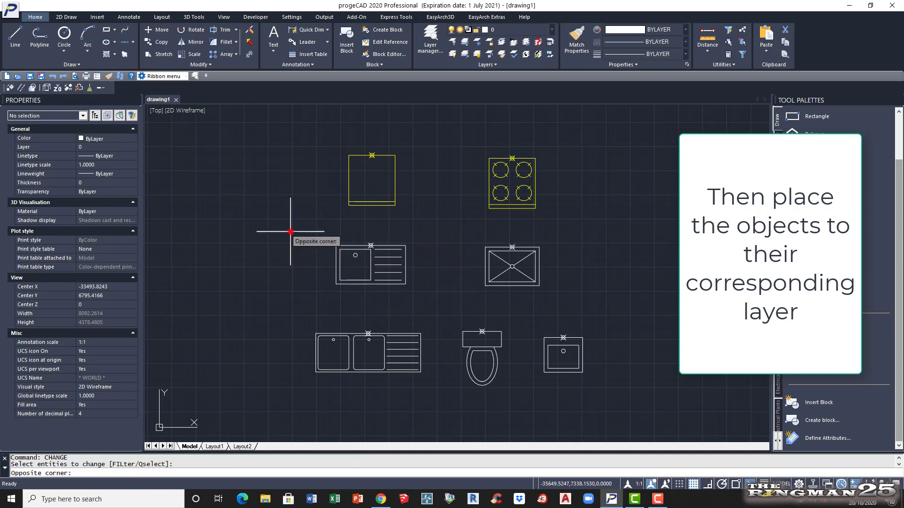
click(605, 405)
right_click(609, 405)
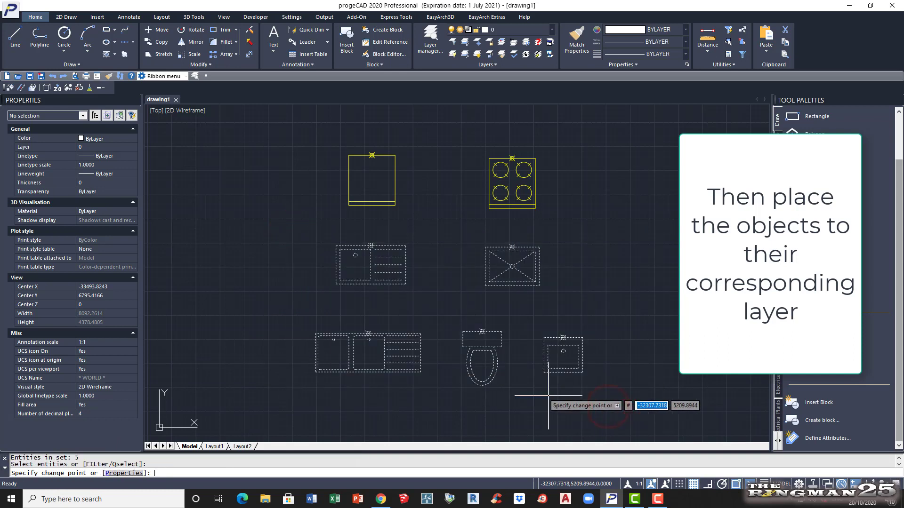
text(p)
key(Return)
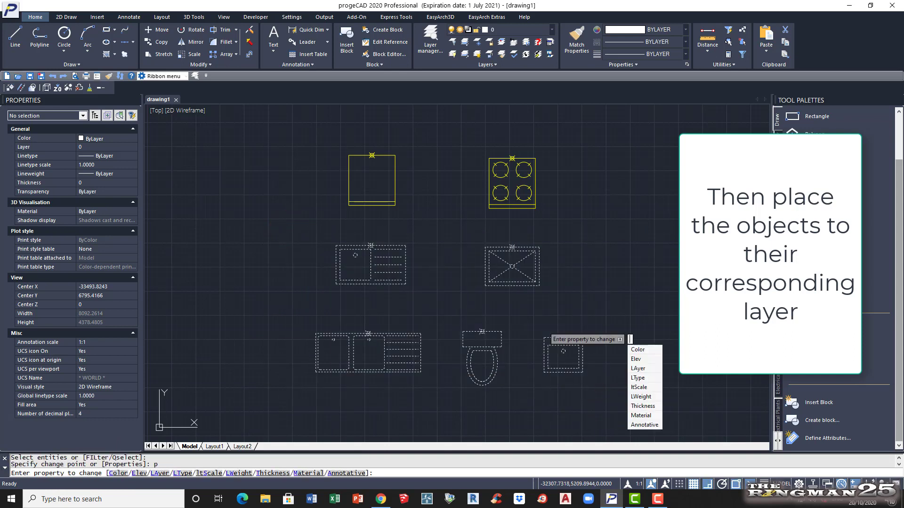
key(Down)
key(Down)
key(Down)
key(Return)
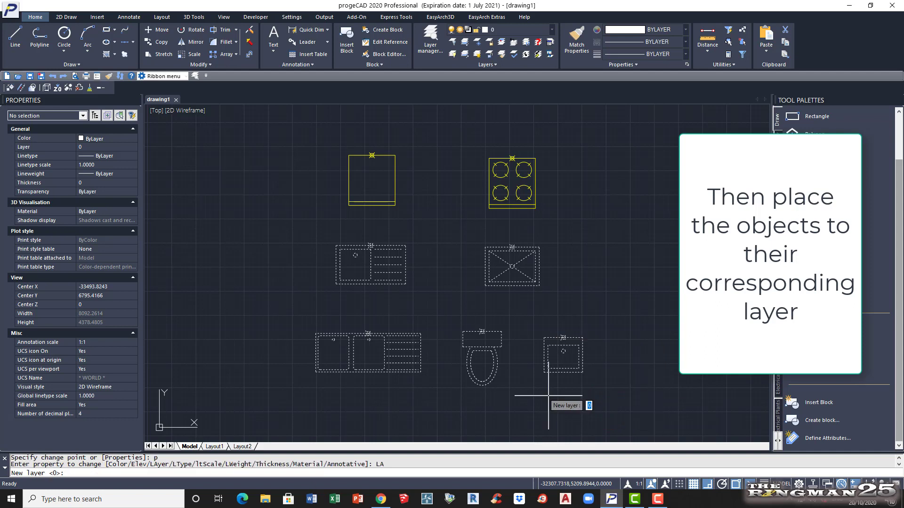
text(P-fixture)
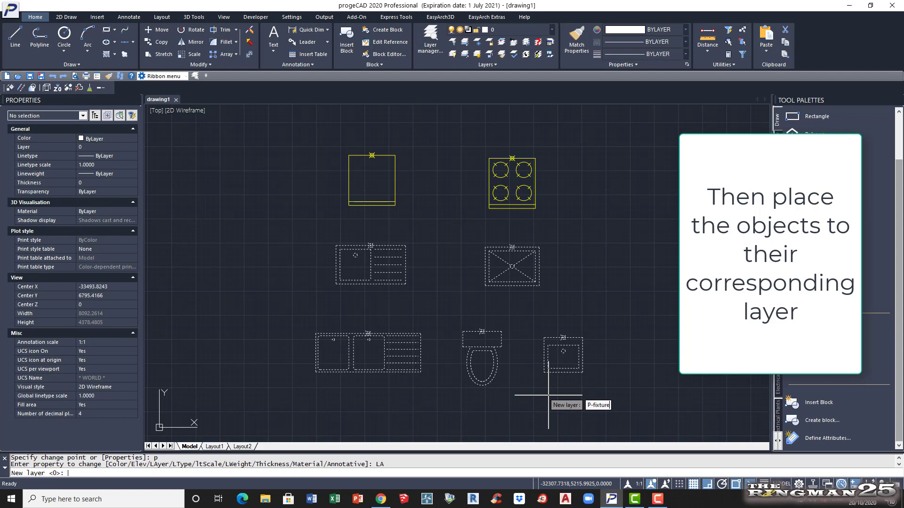
key(Return)
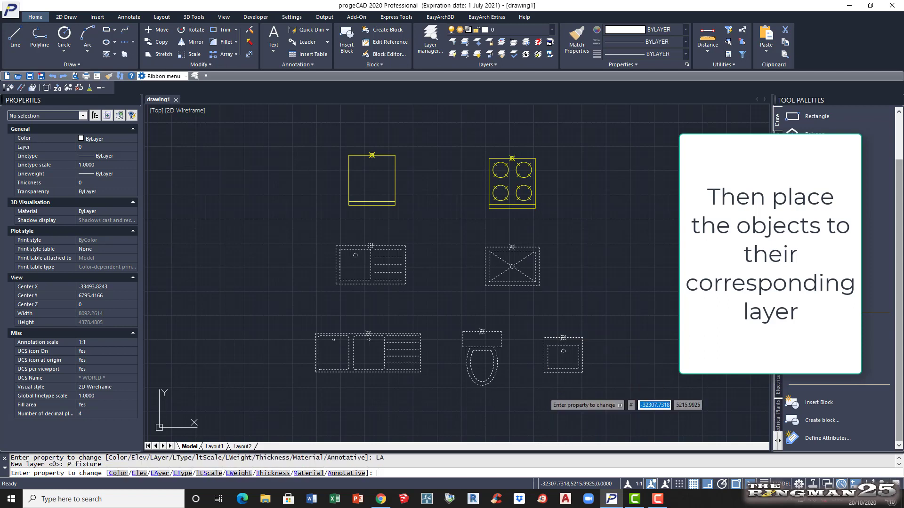
key(Return)
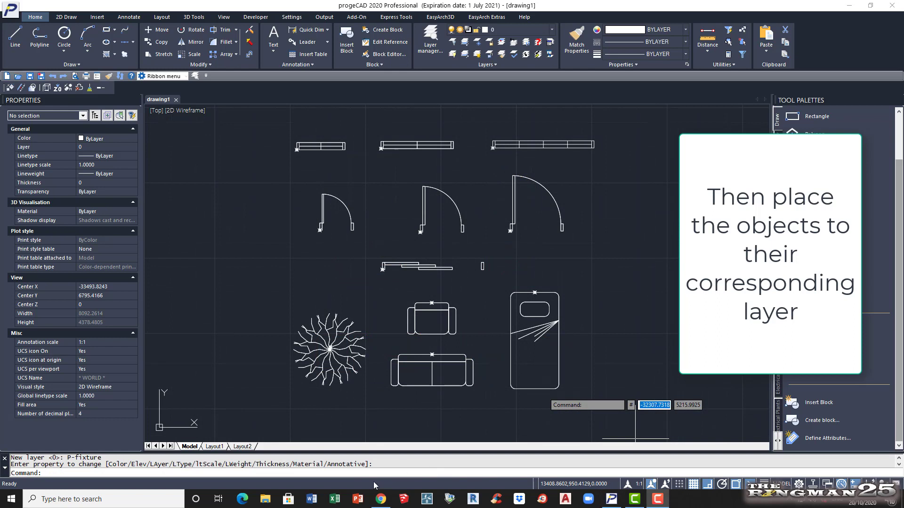
Use the CHANGE command to move the three window blocks in the upper row to the layer a-window.
click(112, 468)
text(c)
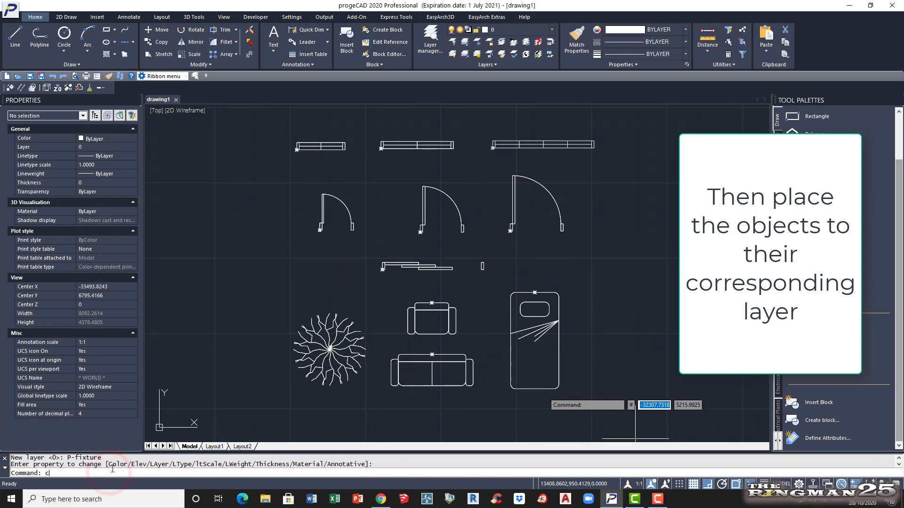
text(hange)
key(Return)
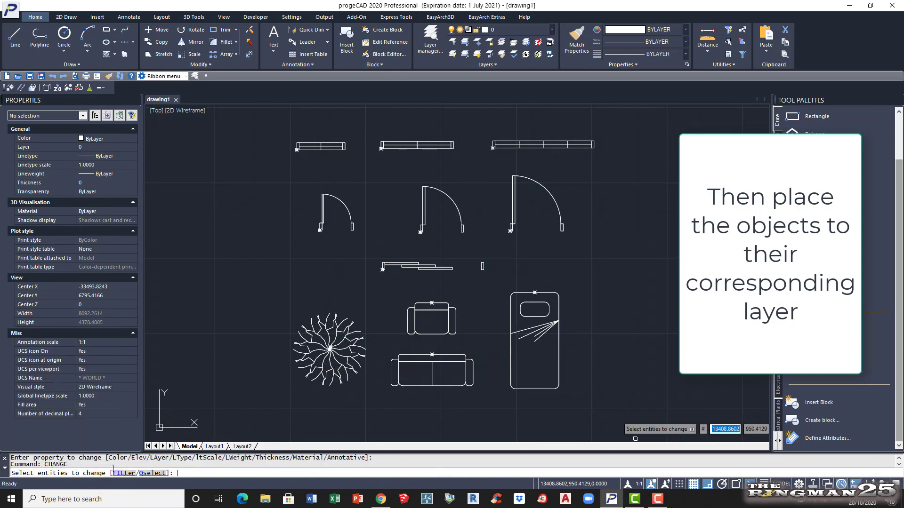
click(268, 126)
click(611, 165)
right_click(615, 158)
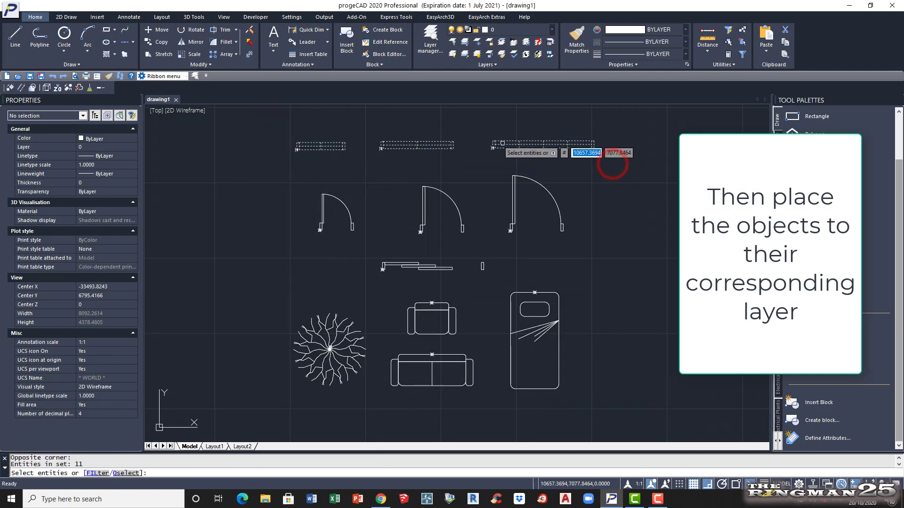
text(p)
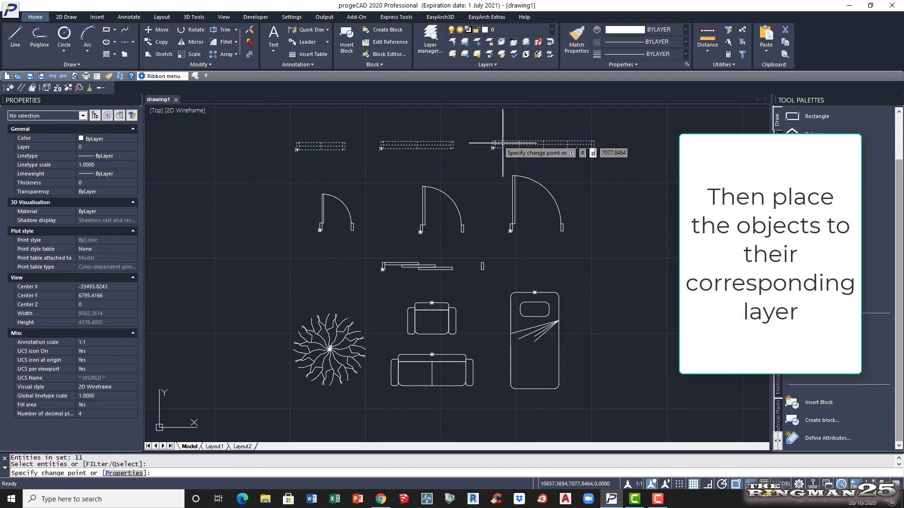
key(Return)
text(LA)
key(Return)
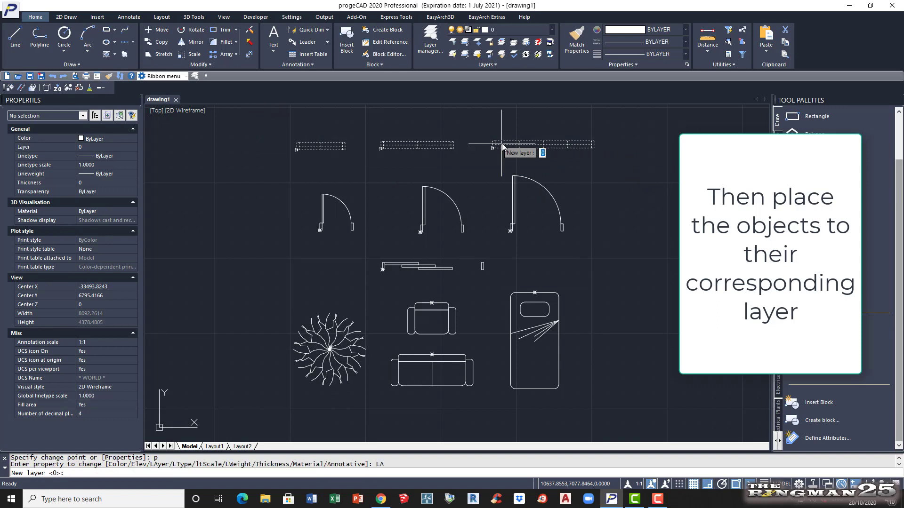
text(a-window)
key(Return)
key(Return)
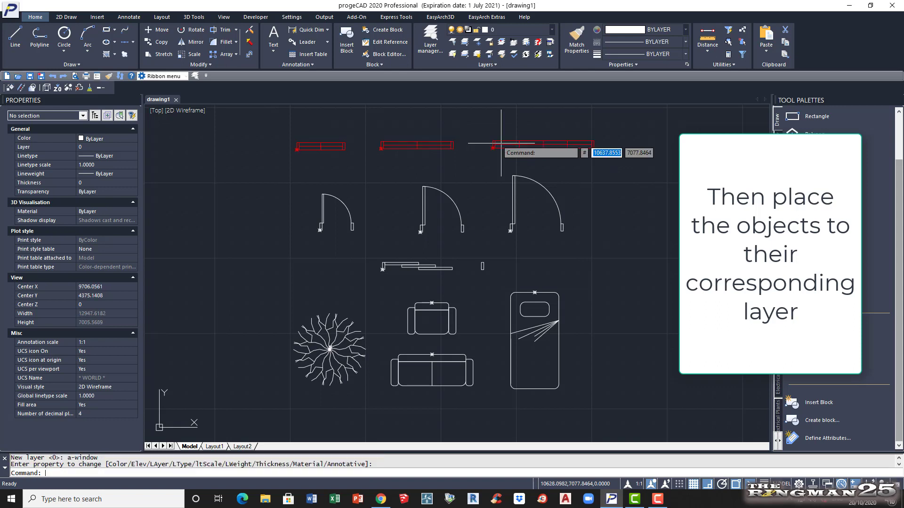
Use the CHANGE command to move the three swing door blocks and the sliding door block to the layer a-door.
key(Return)
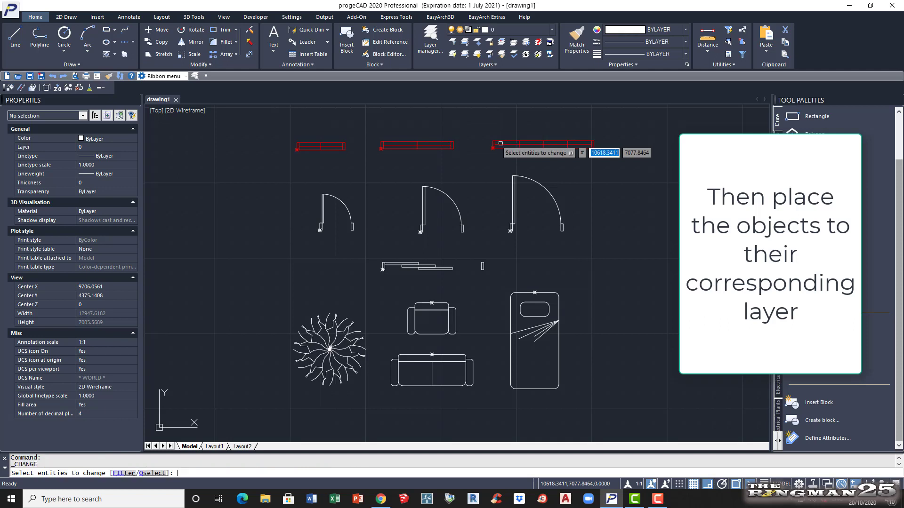
click(297, 171)
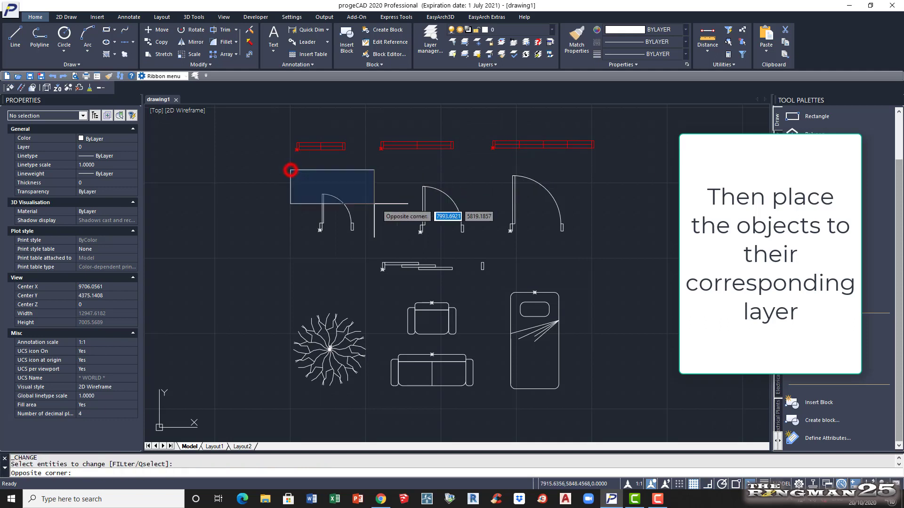
click(590, 281)
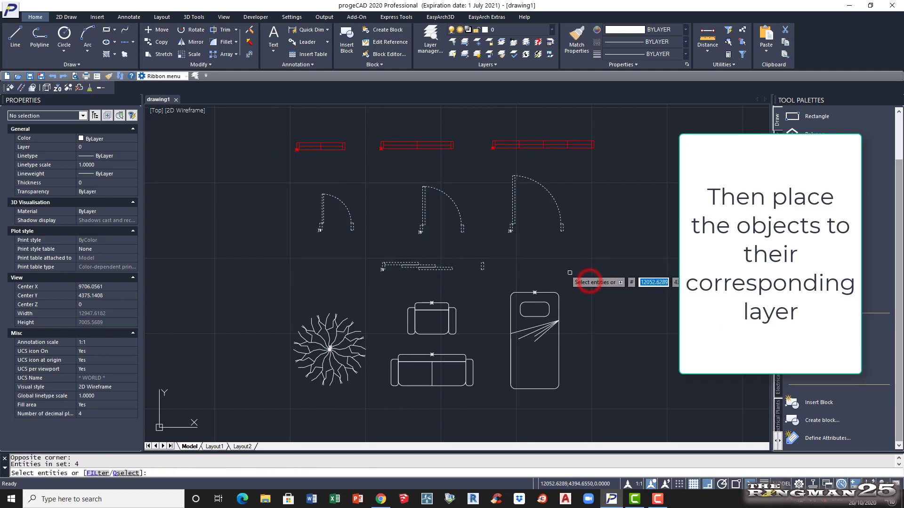
key(Return)
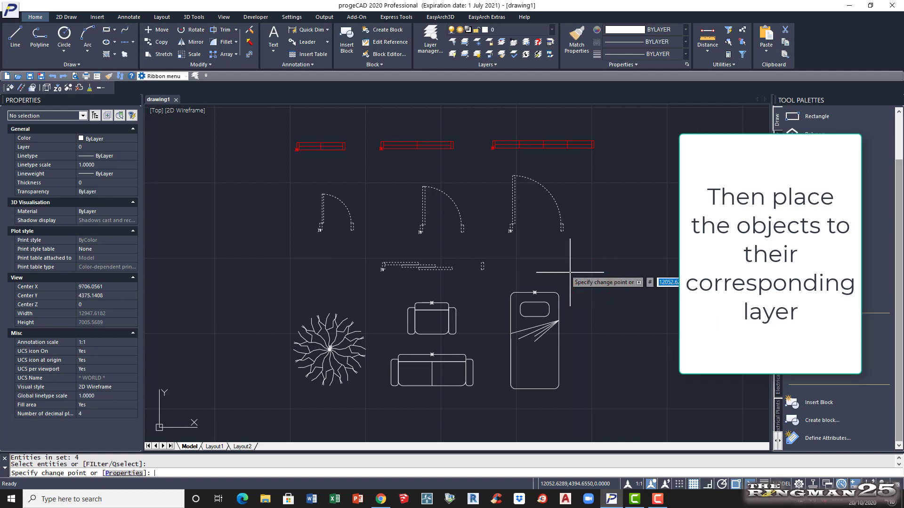
text(p)
key(Return)
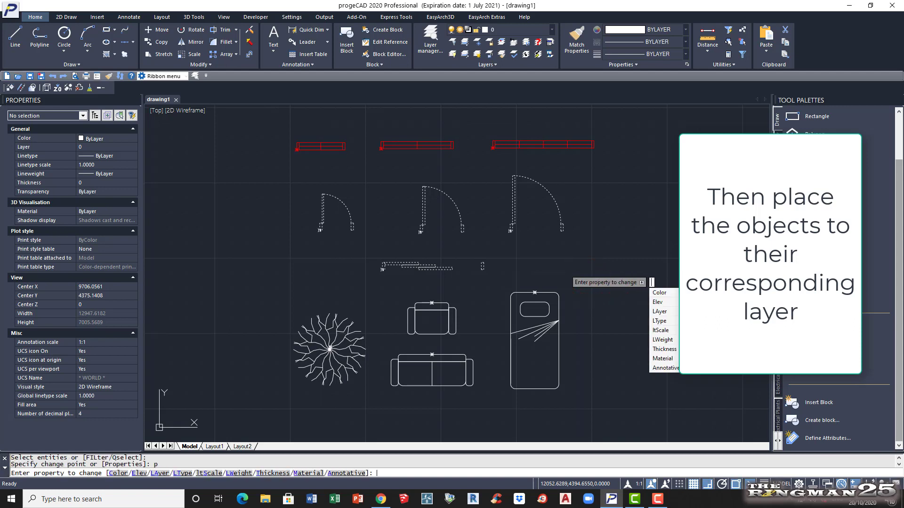
text(la)
key(Return)
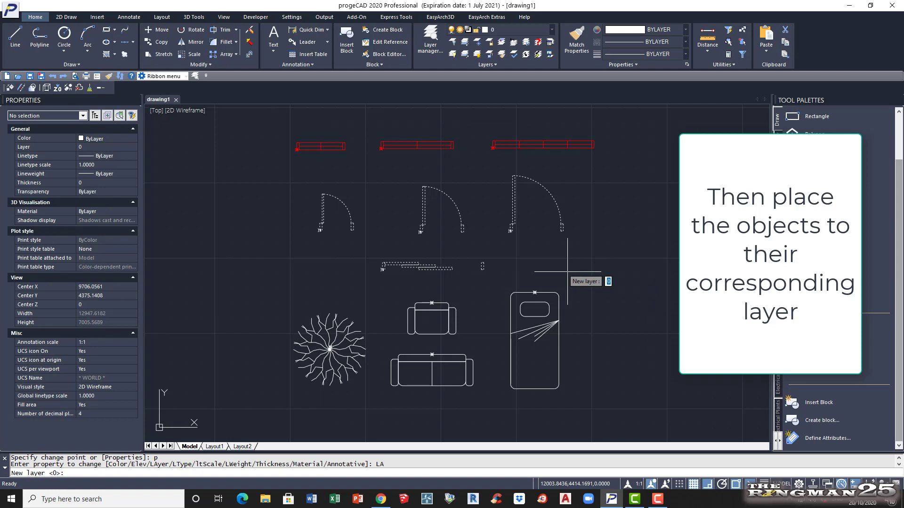
text(a-door)
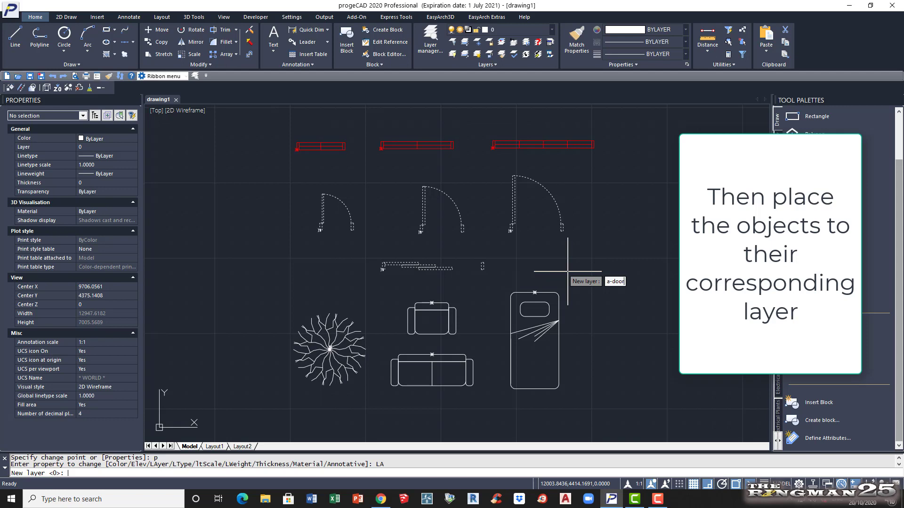
key(Return)
key(Return)
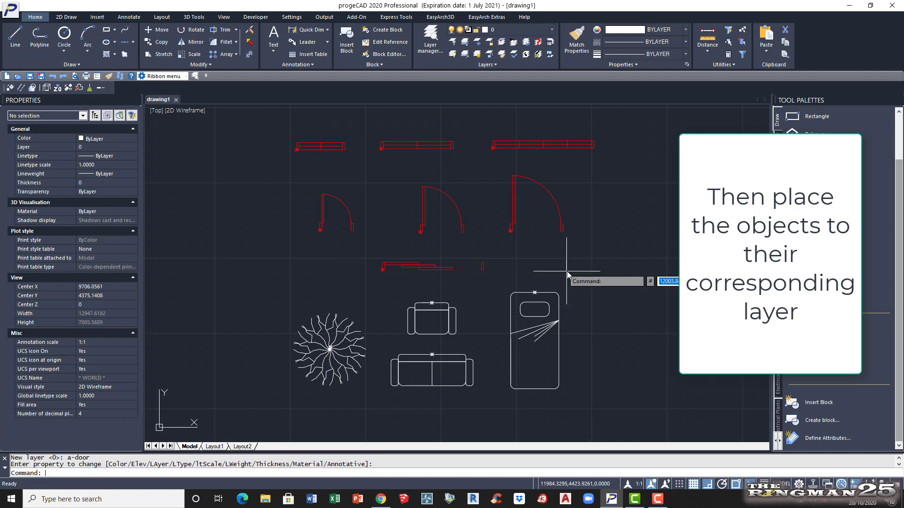
Use the CHANGE command to move the plant block to the layer l-plant.
key(Return)
click(263, 293)
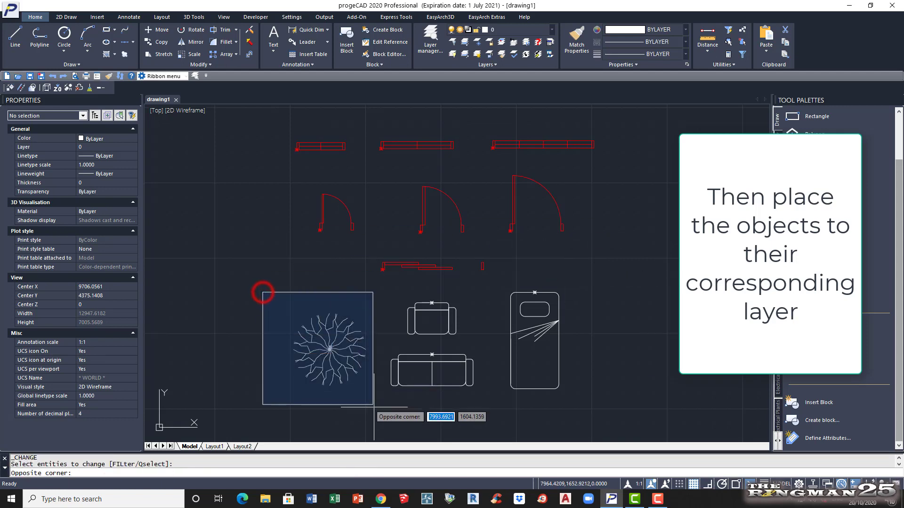
click(373, 407)
key(Return)
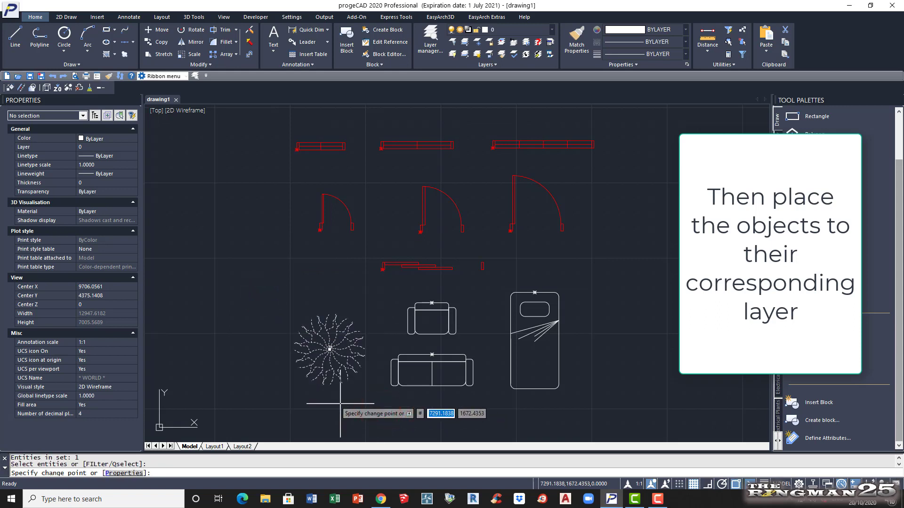
text(p)
key(Return)
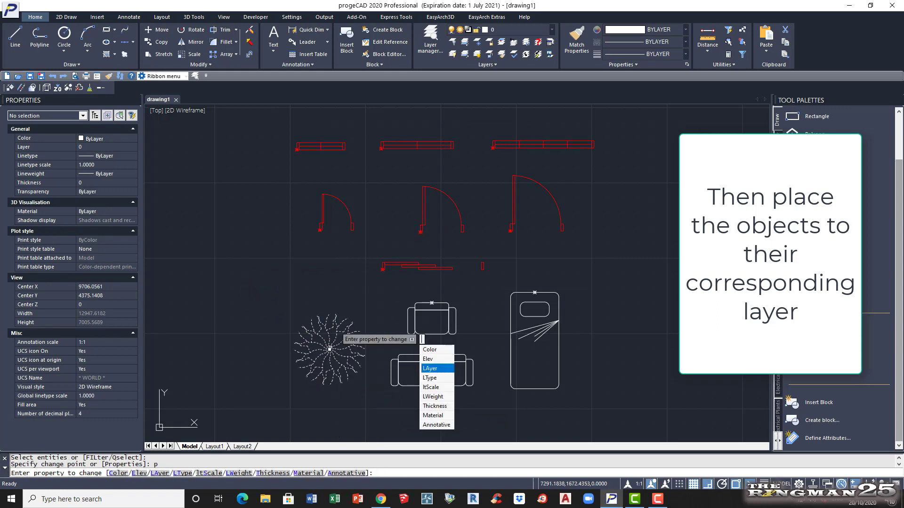
text(LA)
key(Return)
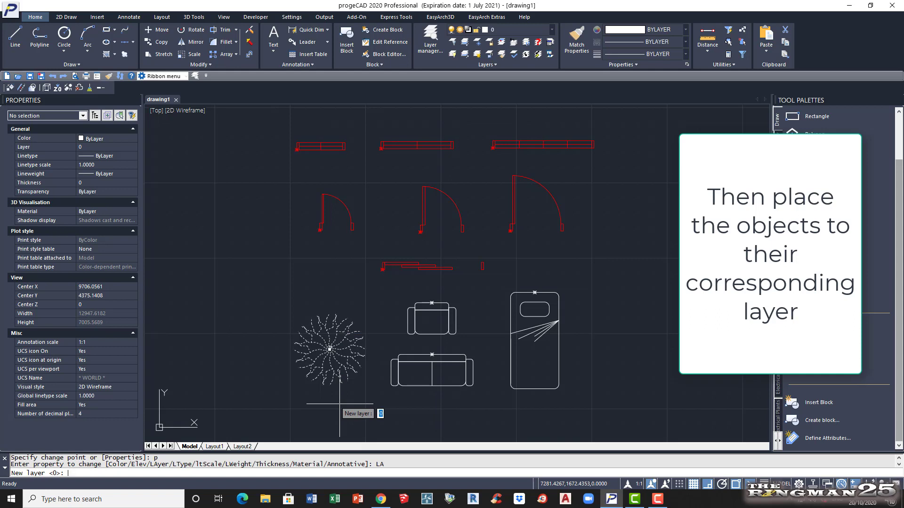
text(l-plant)
key(Return)
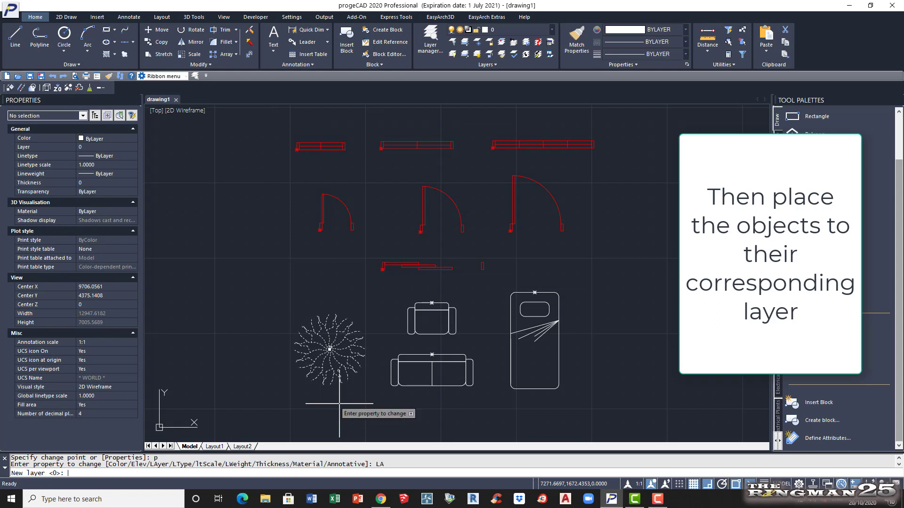
key(Return)
Use the CHANGE command to move the armchair, sofa and bed blocks to their corresponding furniture layer.
key(Return)
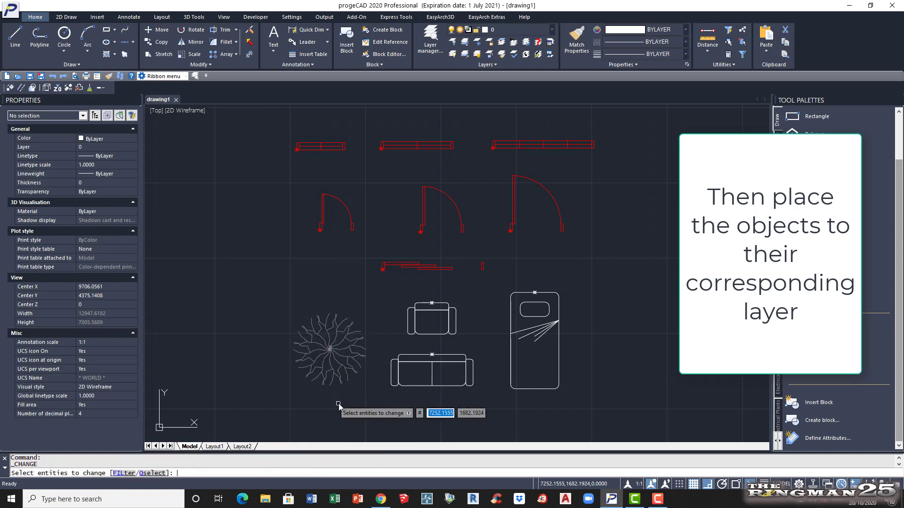
click(379, 278)
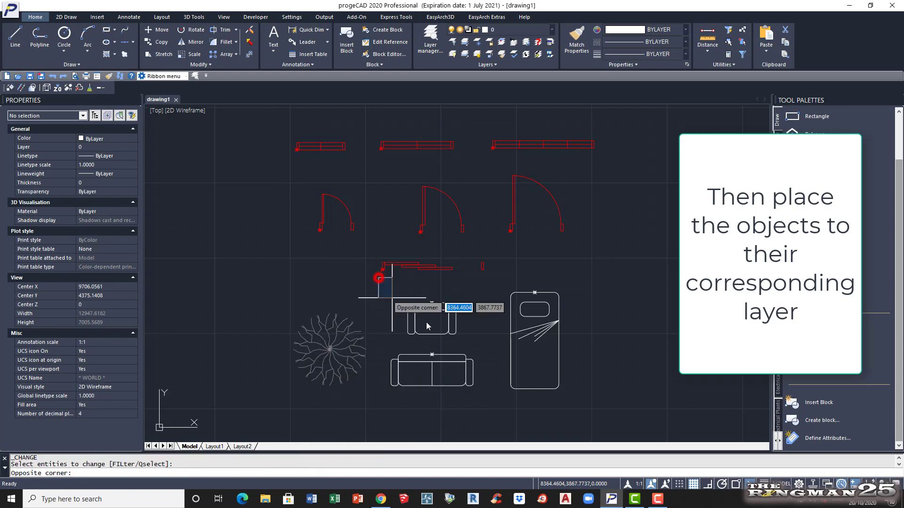
click(579, 416)
key(Return)
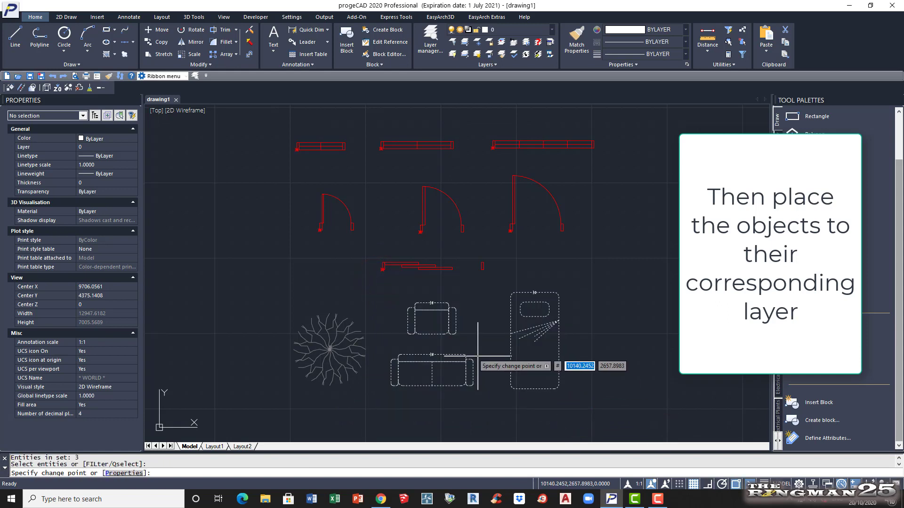
text(p)
key(Return)
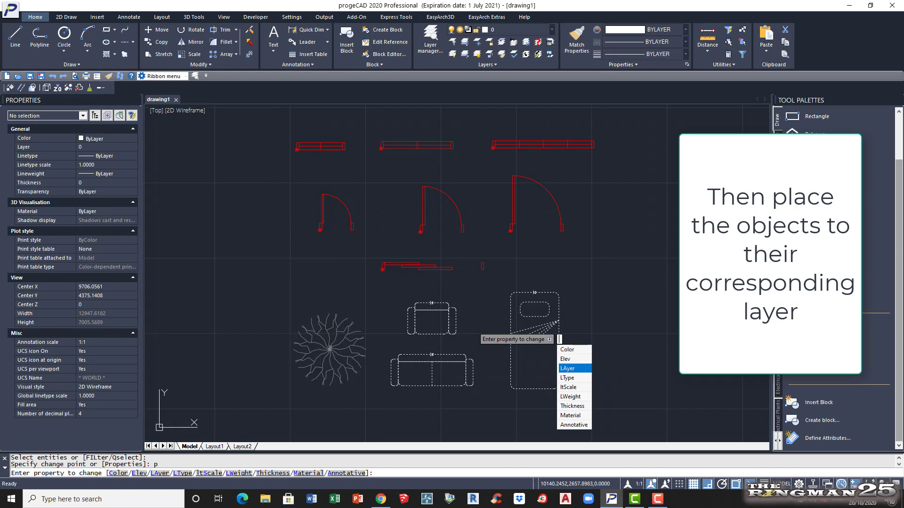
click(567, 368)
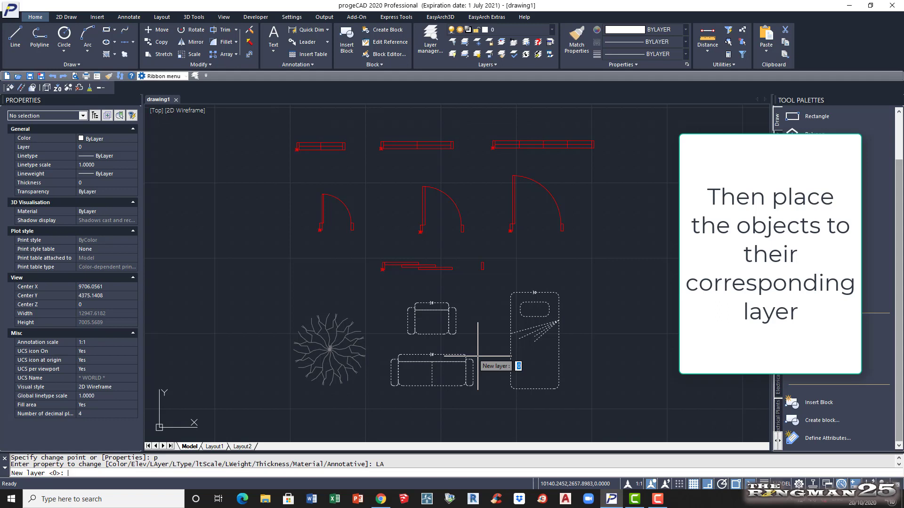
text(i)
key(Return)
key(Return)
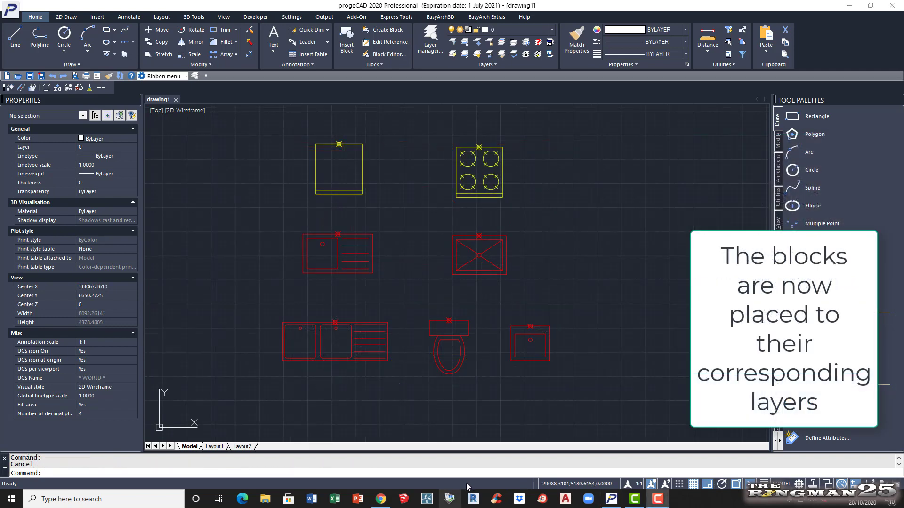
Select the refrigerator and four-burner stove blocks together to check their layer assignment.
click(530, 173)
click(354, 175)
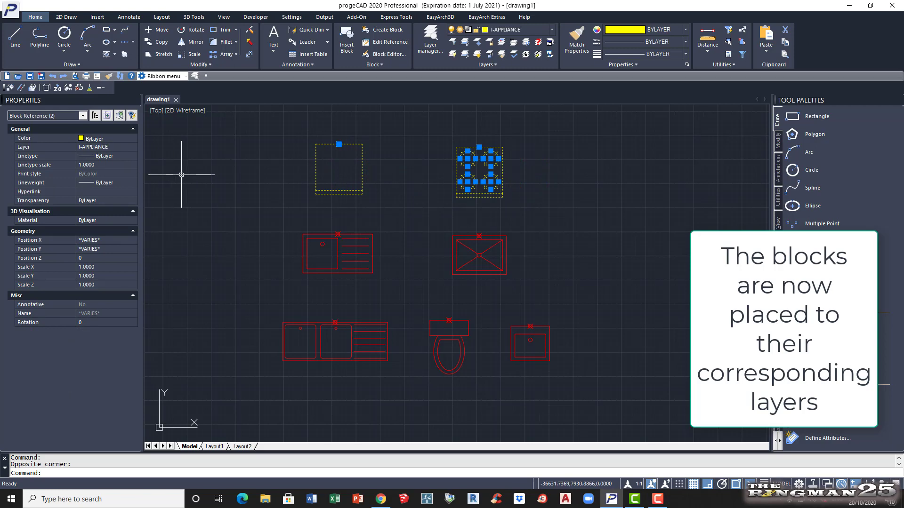
Select the two kitchen sink, shower, toilet and washbasin blocks together to check their layer assignment.
key(Escape)
click(583, 388)
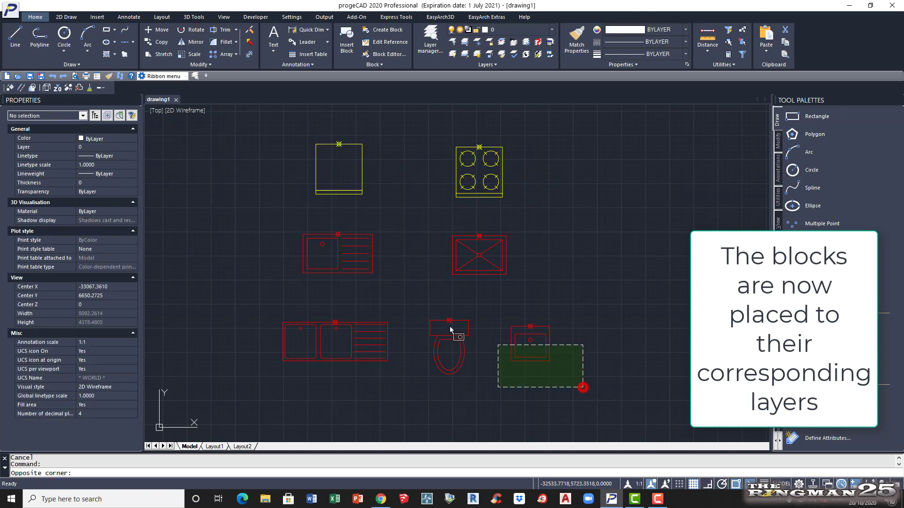
click(268, 254)
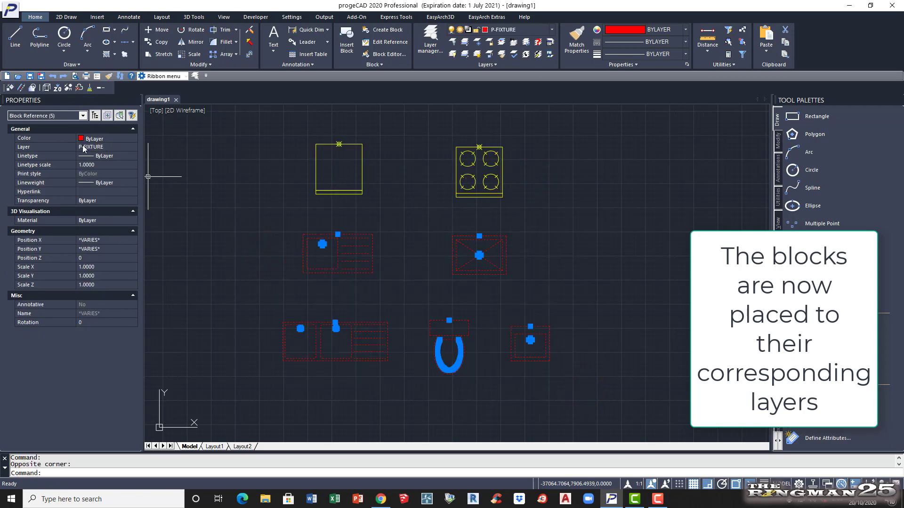
key(Escape)
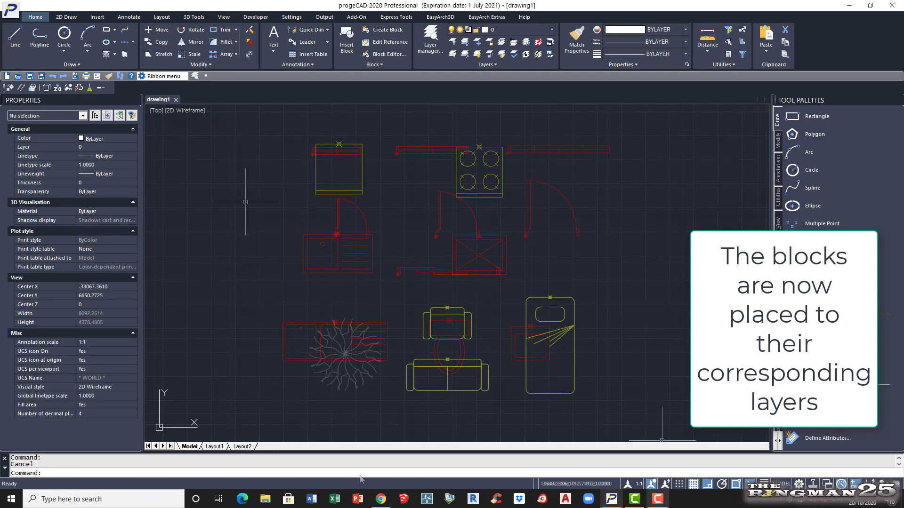
Select all the window objects in the upper row of the drawing together to check their layer assignment.
click(641, 146)
click(346, 148)
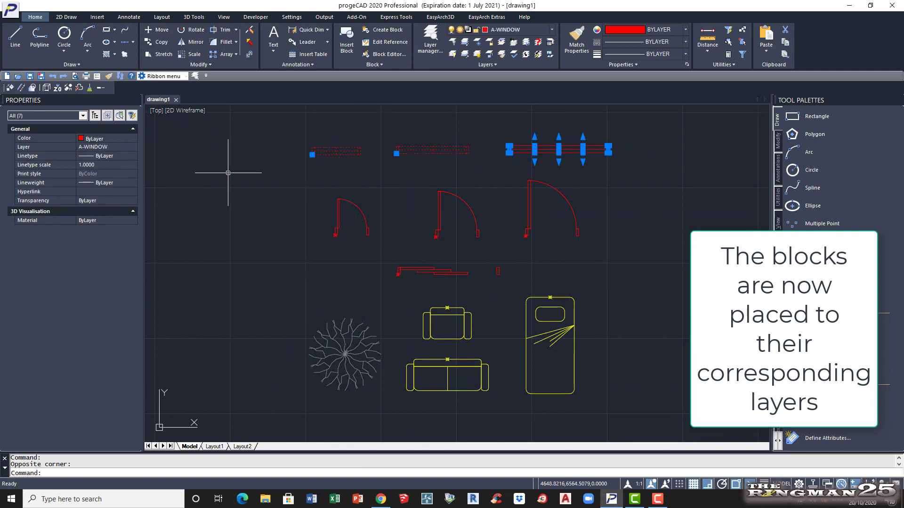
key(Escape)
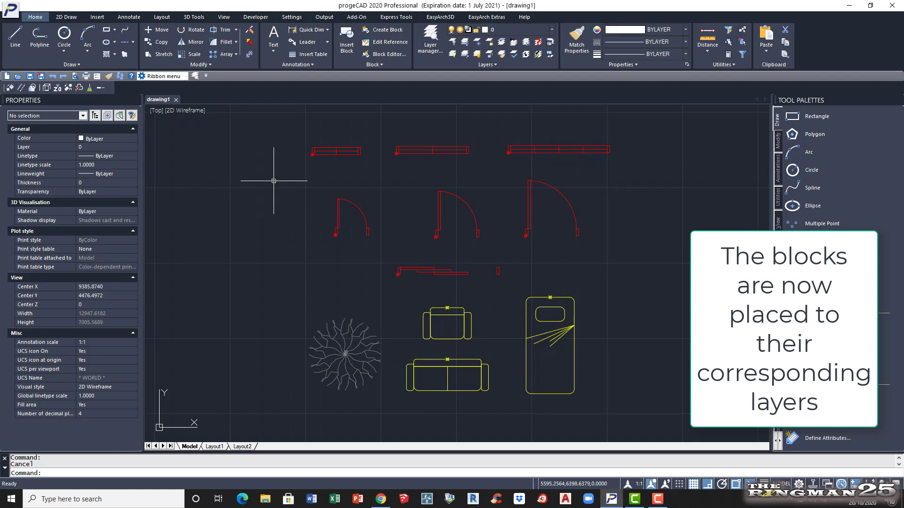
Select the three swing door blocks and the sliding door block together to check their layer assignment.
click(633, 246)
click(573, 247)
click(623, 270)
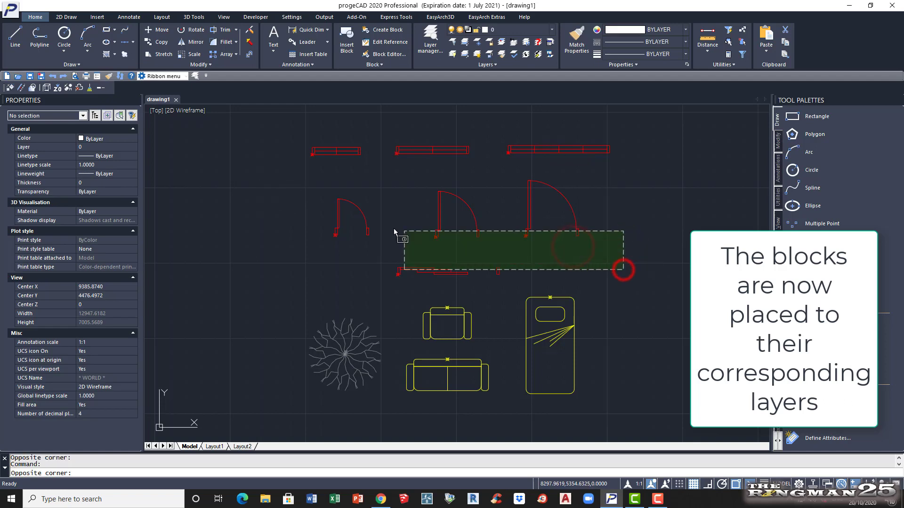
click(304, 202)
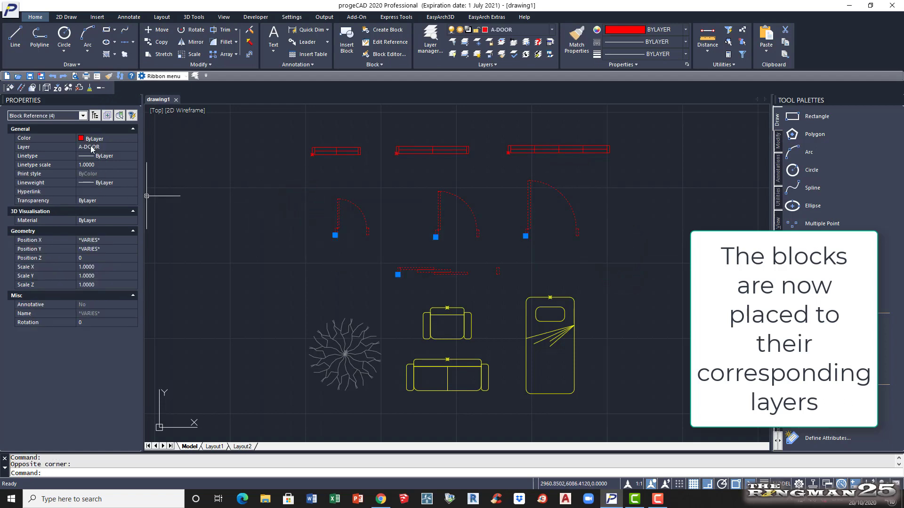
key(Escape)
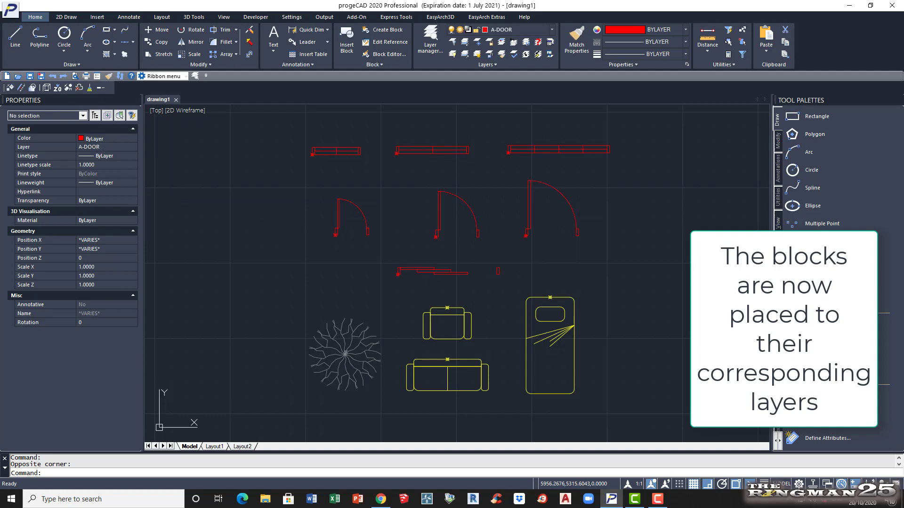
Check the layer assignment of the plant block and of the armchair, sofa and bed blocks, clearing the selection after each check.
click(362, 367)
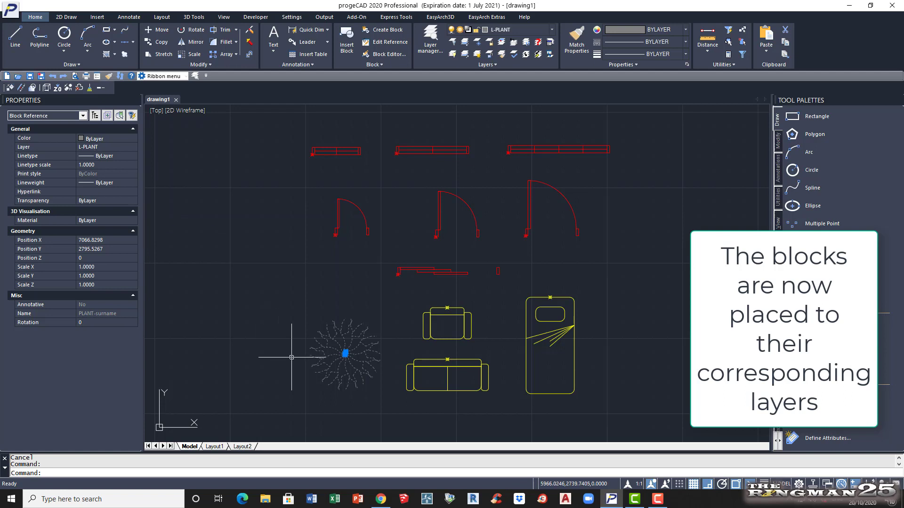
key(Escape)
click(596, 404)
click(446, 311)
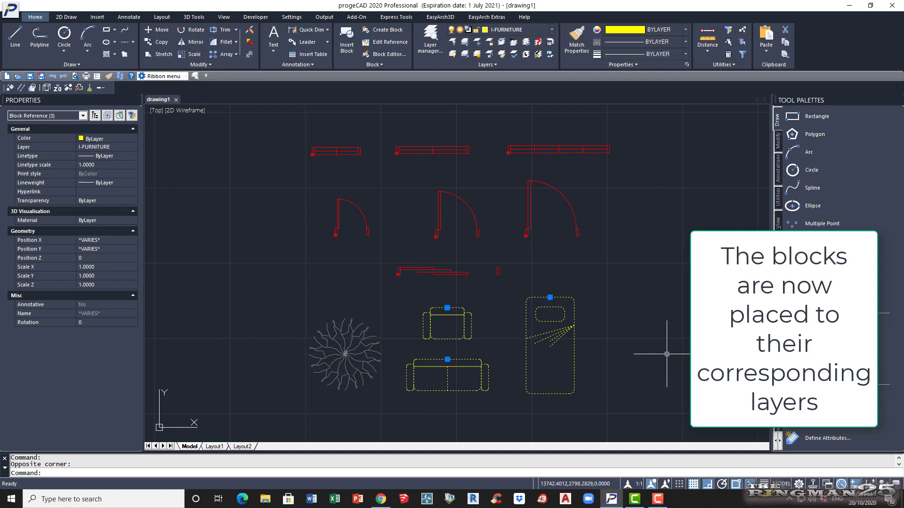
key(Escape)
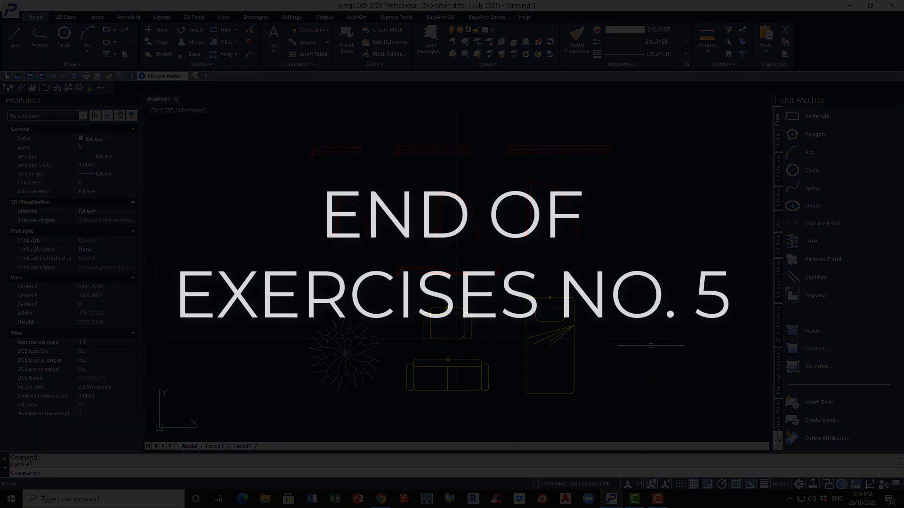